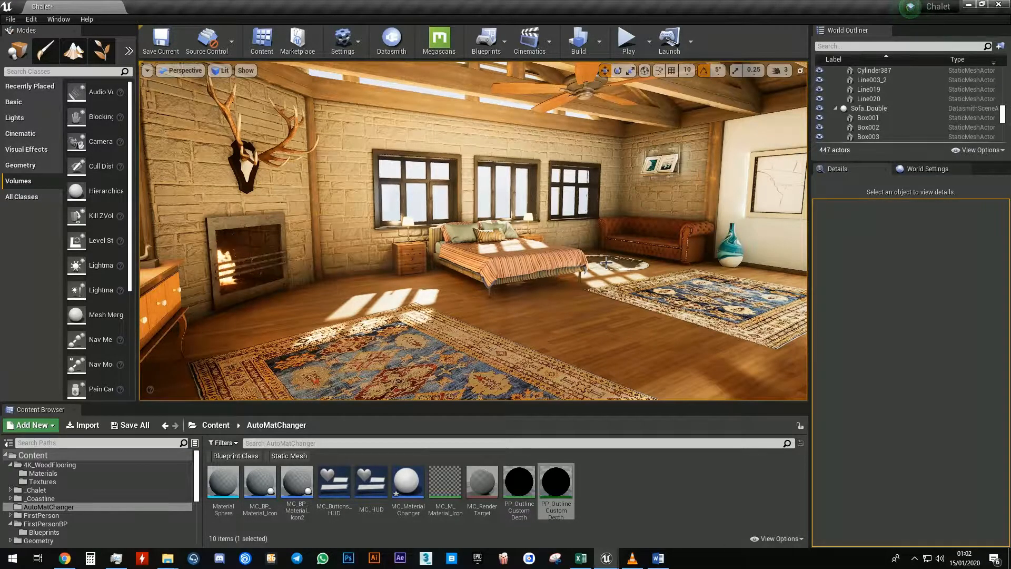
Review the Multi-color Outline Post Process download page and its setup instructions in the browser
left_click(519, 482)
left_click(549, 493)
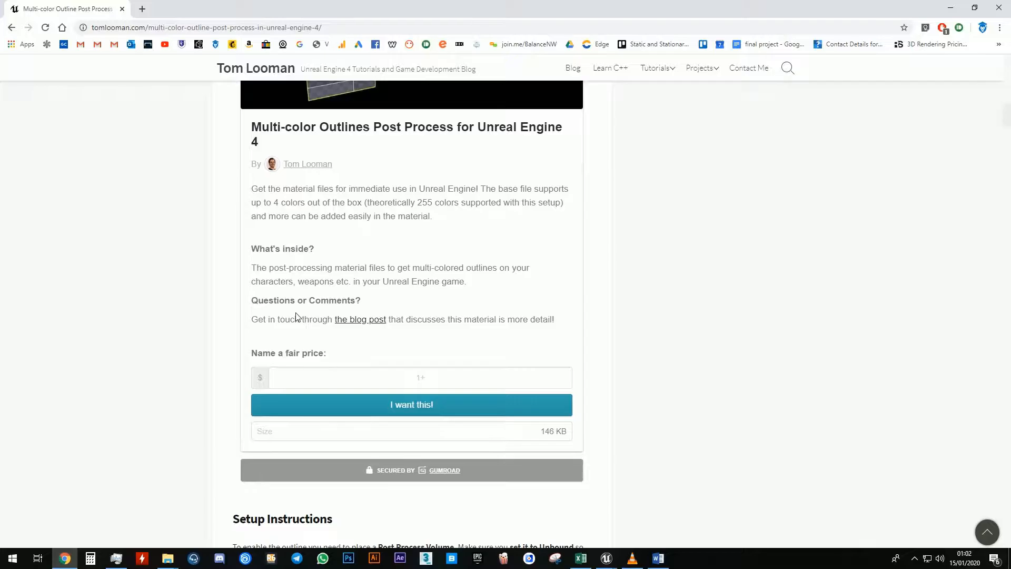
scroll(296, 316, "up", 15)
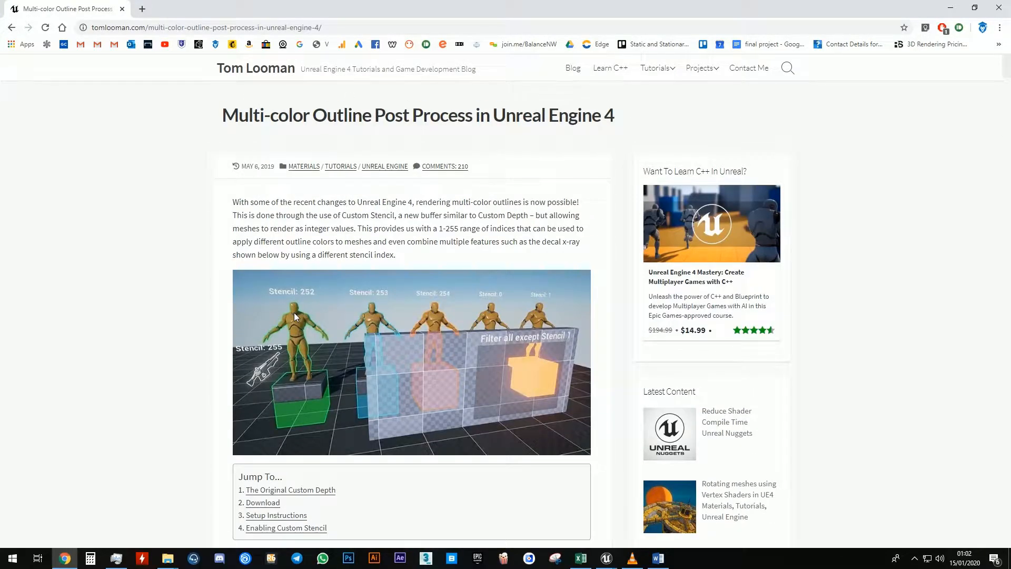
scroll(294, 312, "down", 15)
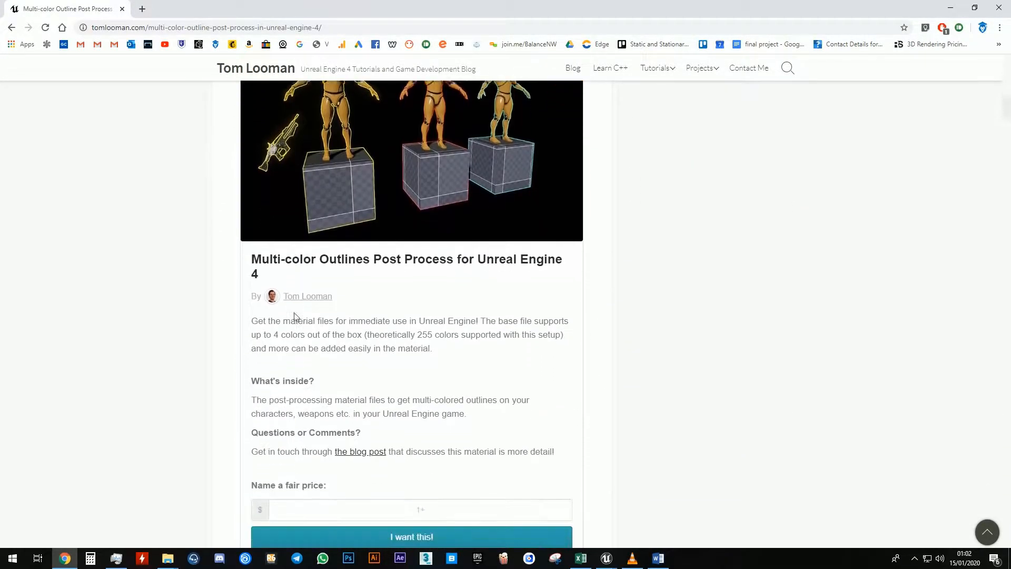
scroll(294, 312, "down", 4)
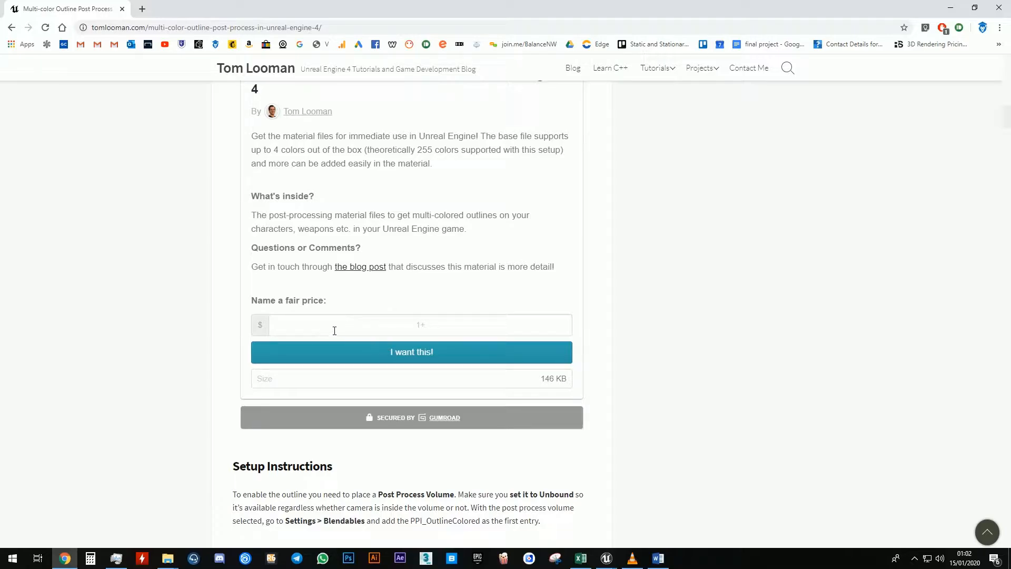
left_click(950, 8)
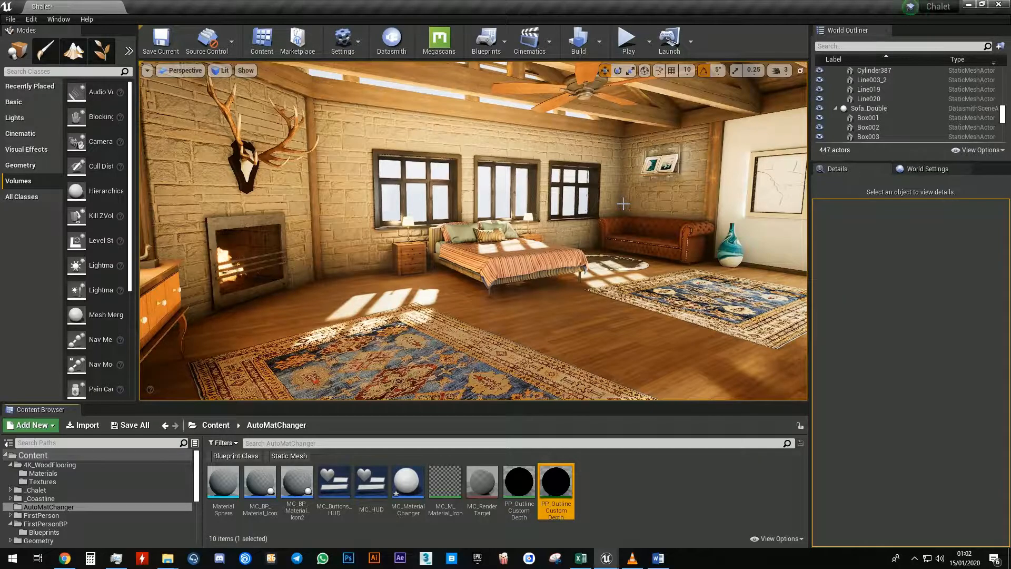
Open the FirstPersonCharacter blueprint from FirstPersonBP > Blueprints and switch to its Viewport
right_click_drag(565, 210, 576, 210)
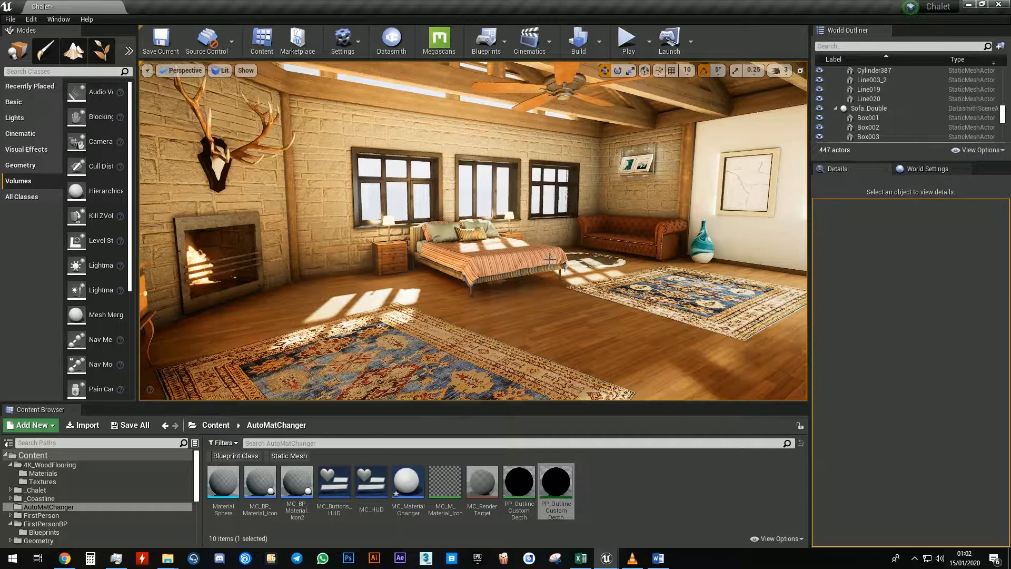
left_click(411, 477)
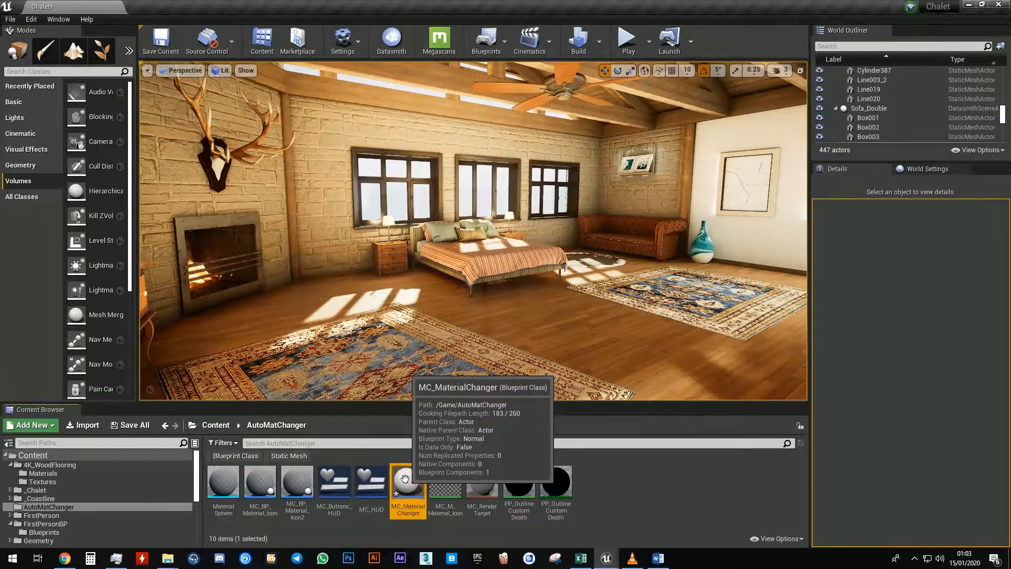
left_click(109, 525)
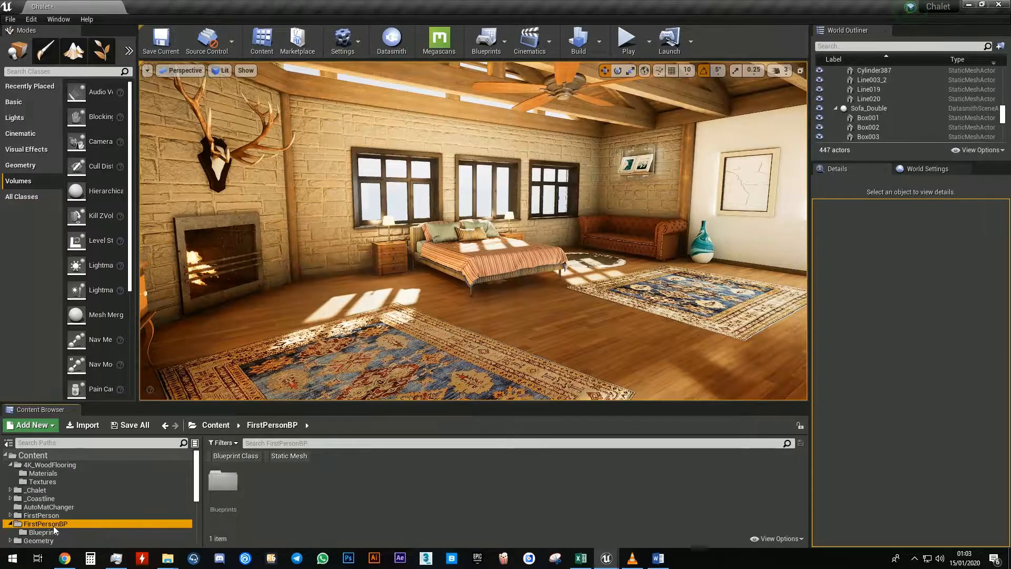
double_click(223, 479)
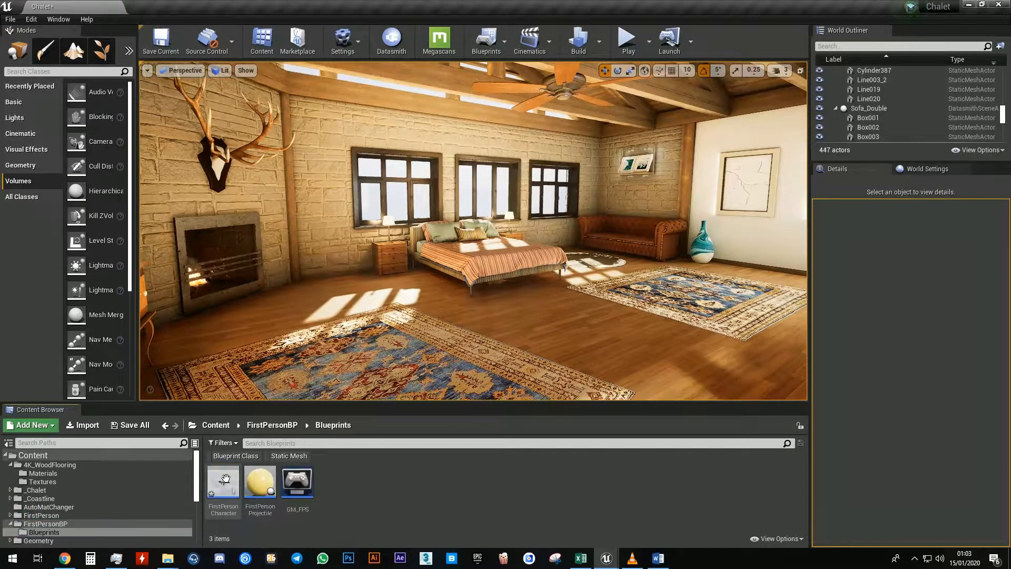
double_click(224, 481)
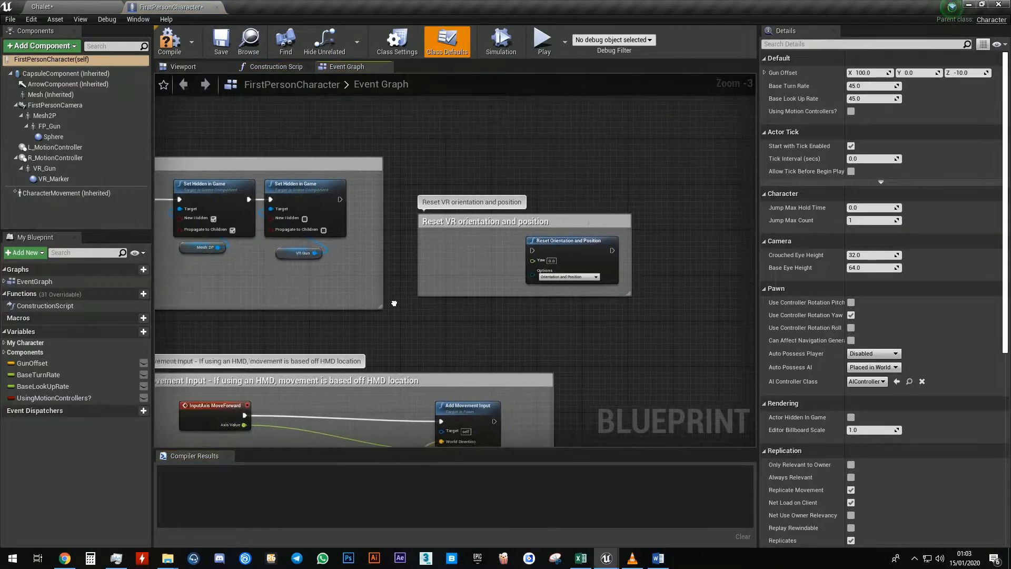
left_click(183, 67)
middle_click_drag(373, 208, 390, 180)
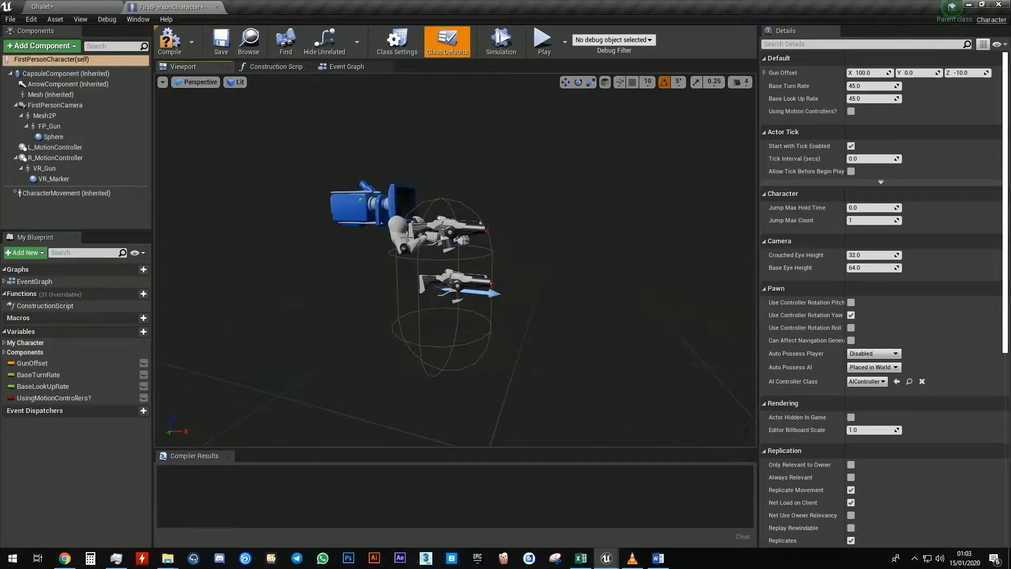
Add a Child Actor component to the character with the CapsuleComponent selected
left_click(81, 74)
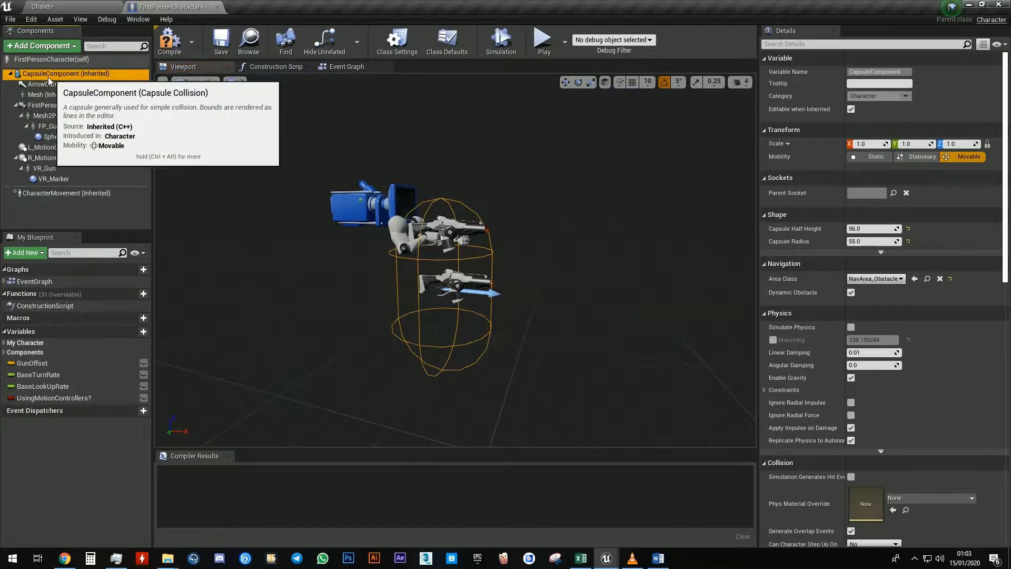
left_click(49, 46)
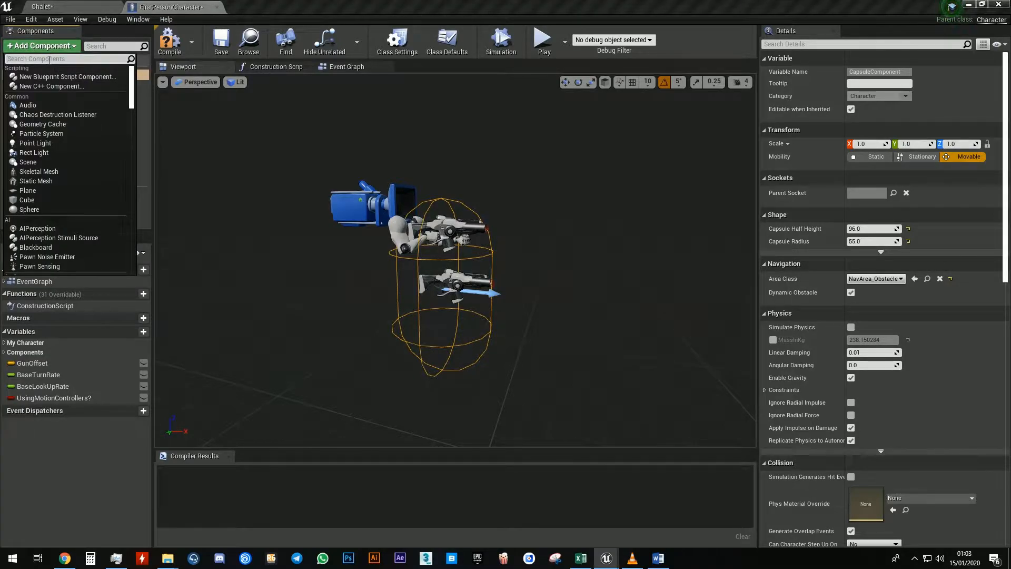
type("child")
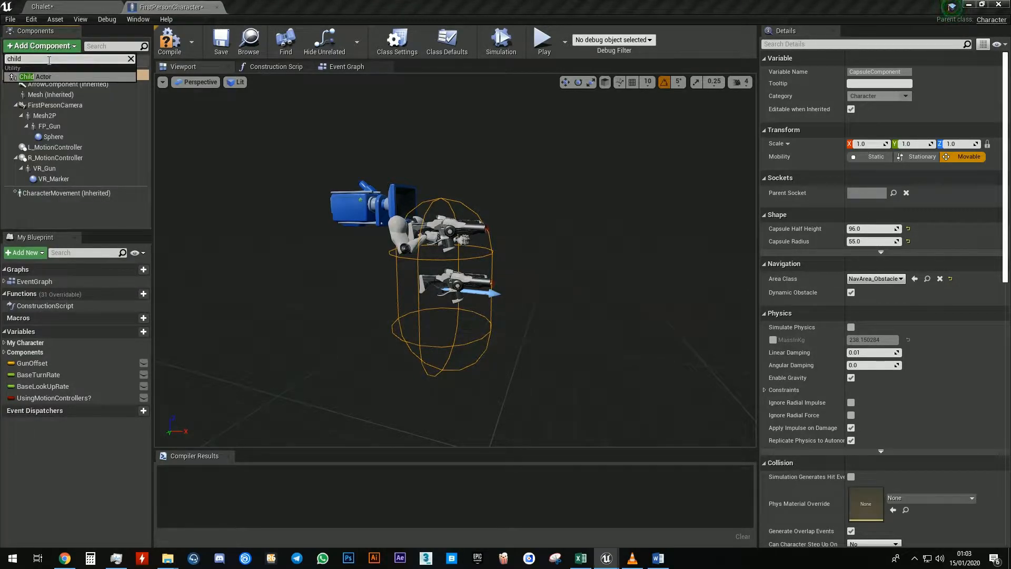
left_click(47, 77)
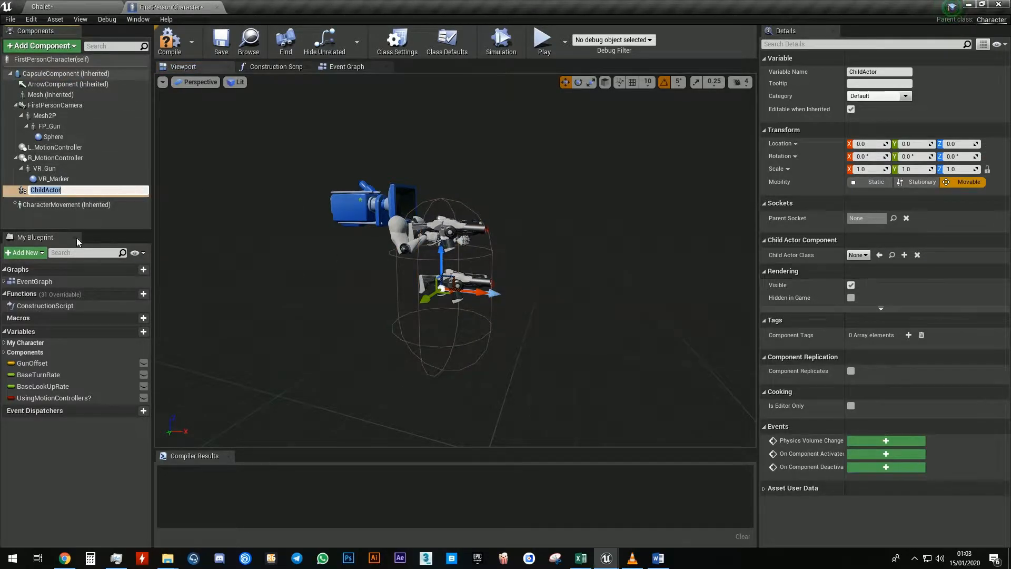
Compile the blueprint and rename the Child Actor component to MC
type("MC")
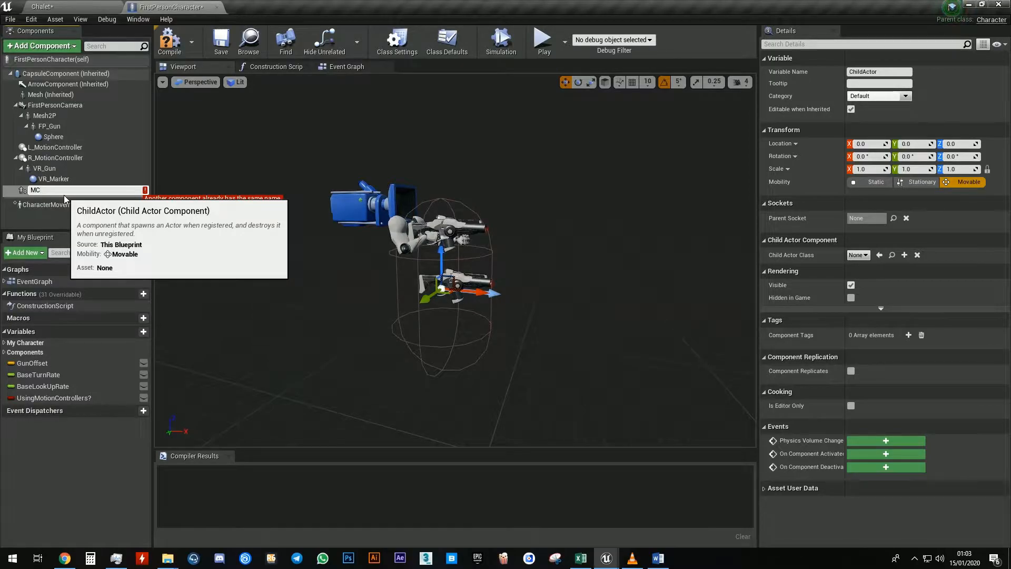
key("Escape")
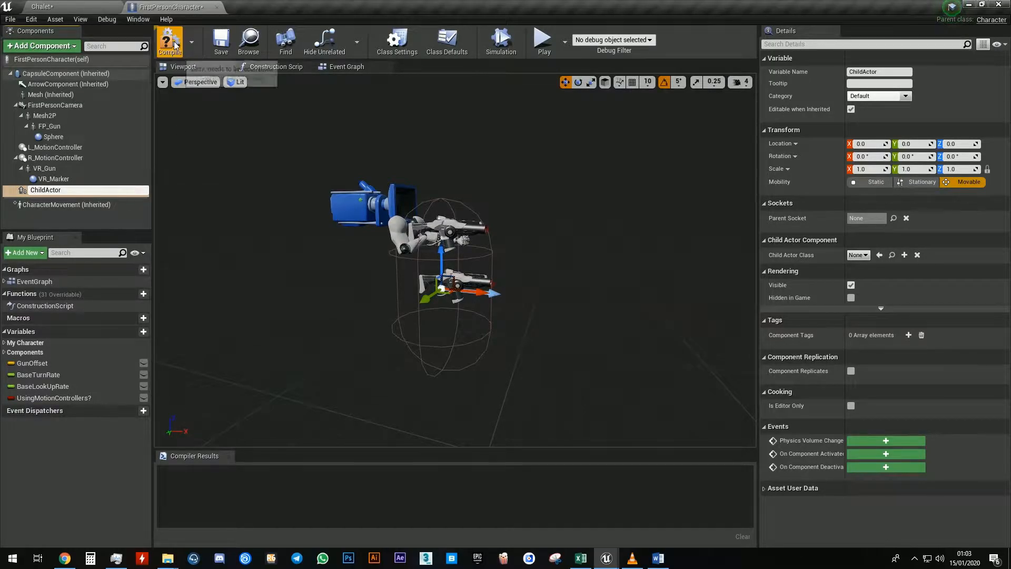
left_click(175, 44)
left_click(77, 188)
type("MC")
key("Return")
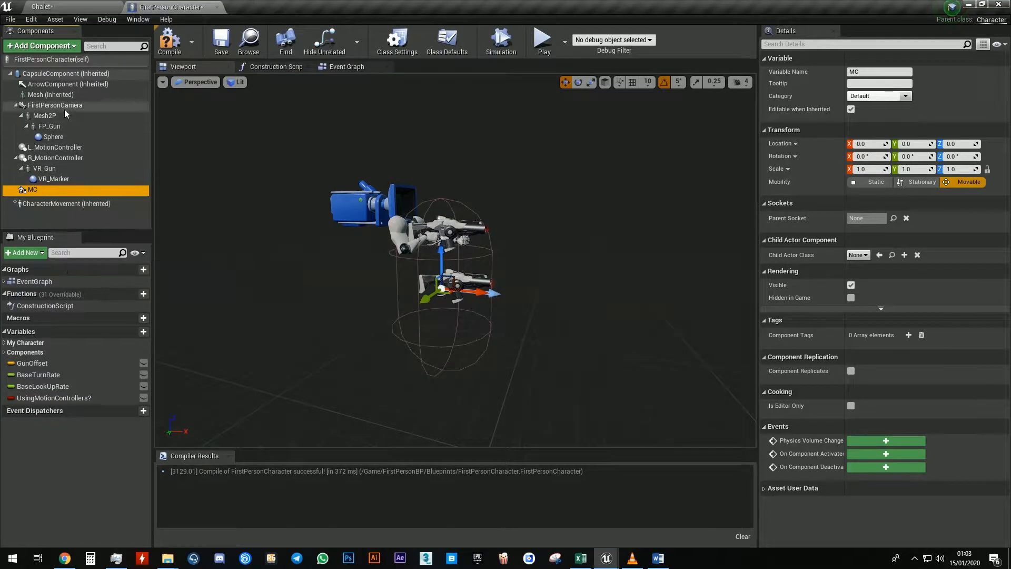
Copy the FirstPersonCamera's location and paste it onto the MC component
left_click(354, 203)
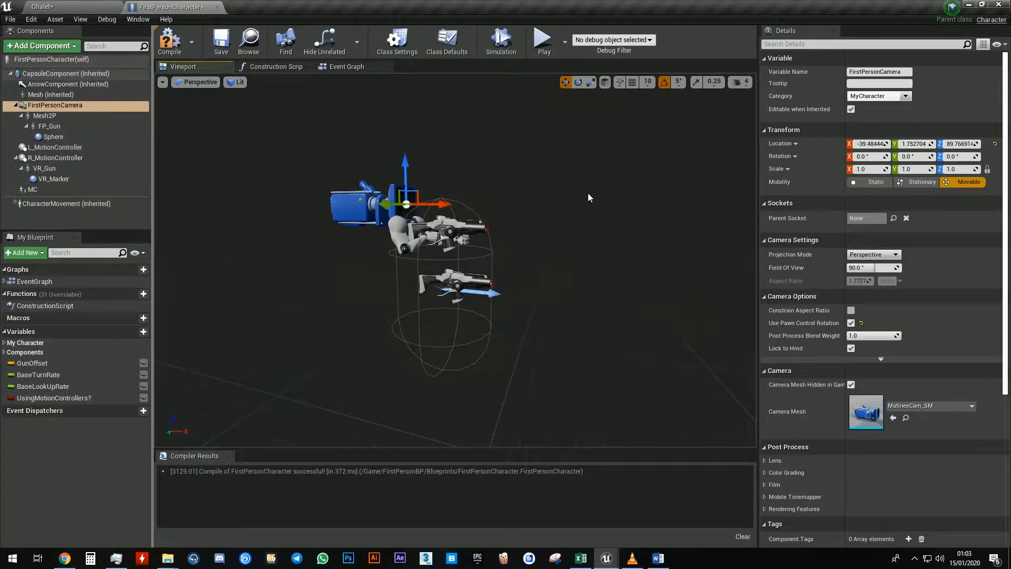
left_click(788, 145)
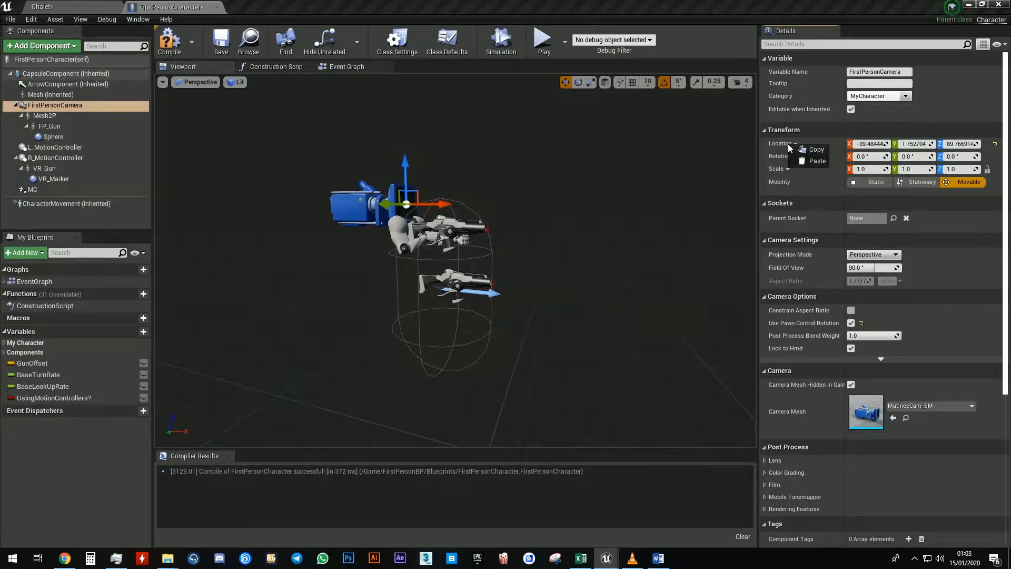
left_click(812, 151)
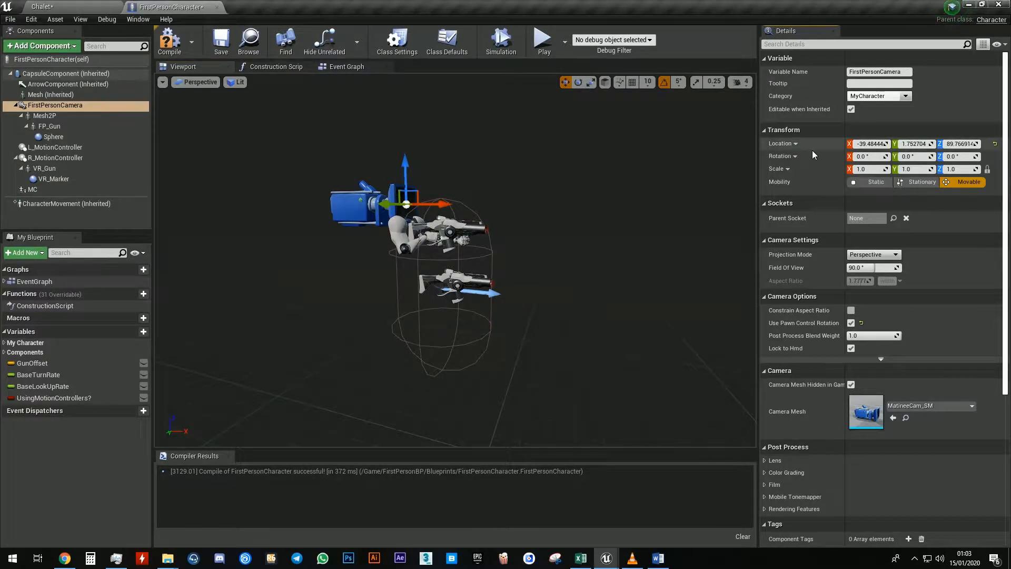
left_click(35, 193)
left_click(783, 147)
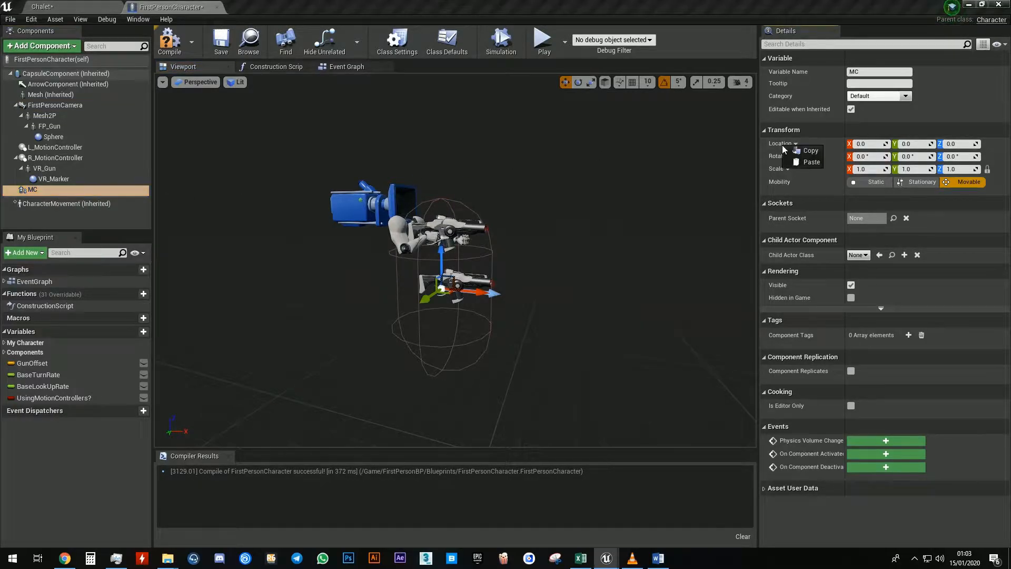
left_click(811, 162)
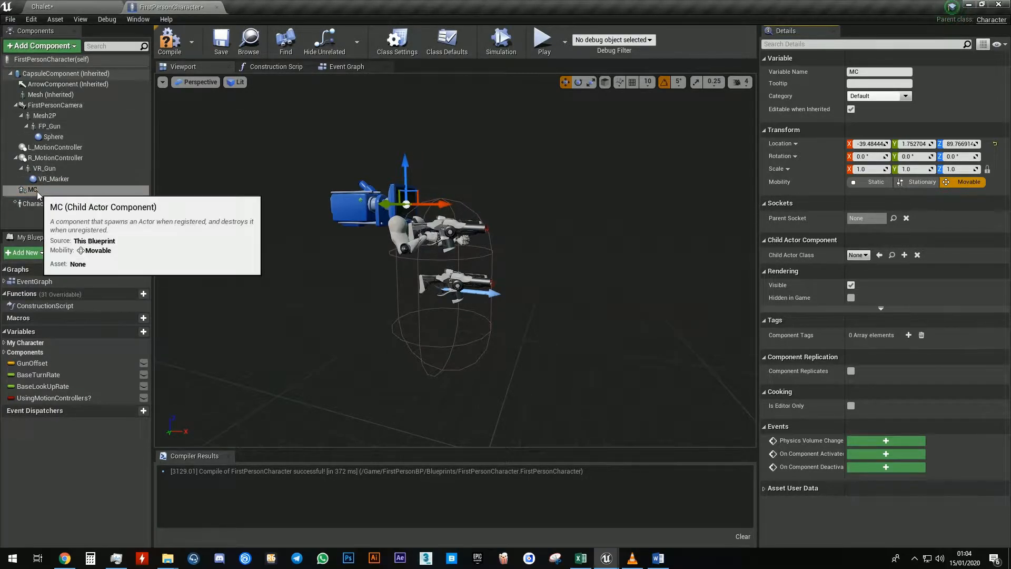
Attach MC under the FirstPersonCamera and set its Child Actor Class to MC_MaterialChanger
left_click_drag(37, 193, 47, 107)
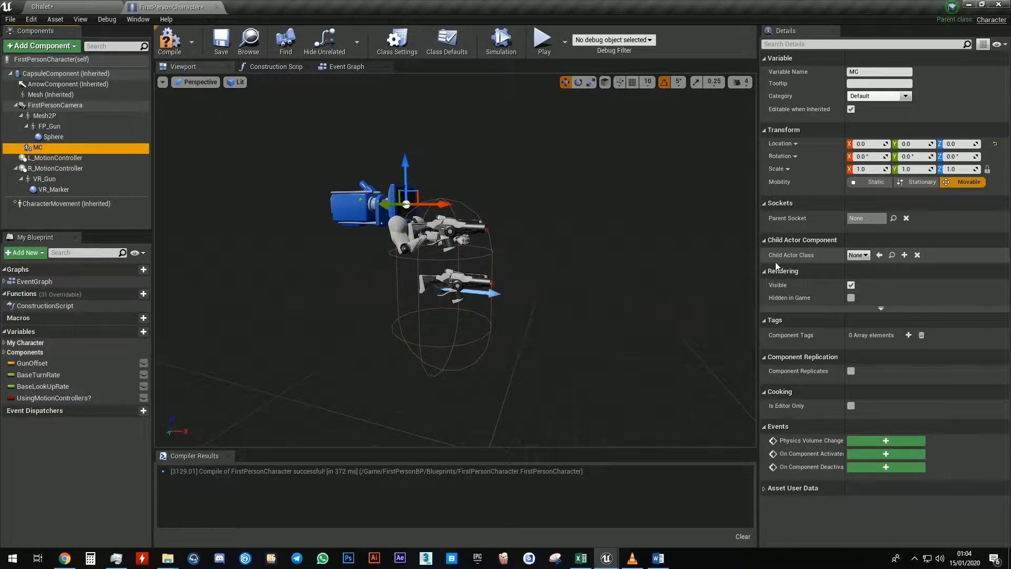
left_click(858, 257)
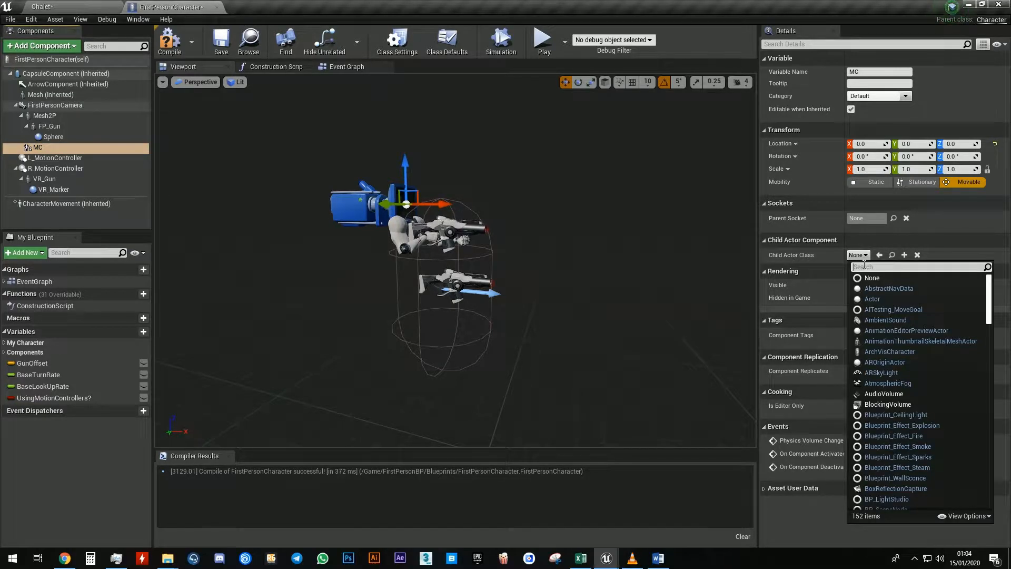
type("material")
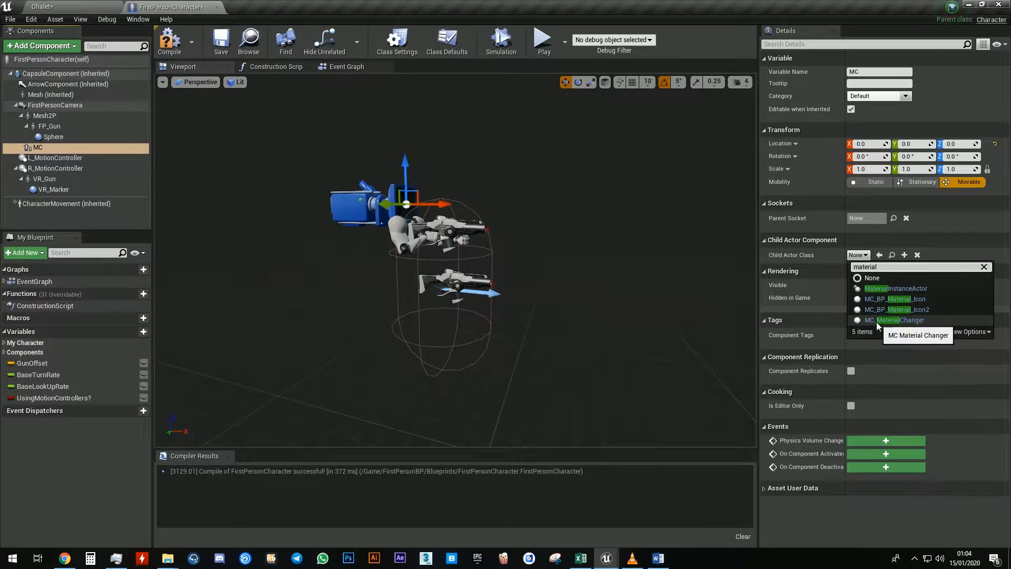
left_click(917, 320)
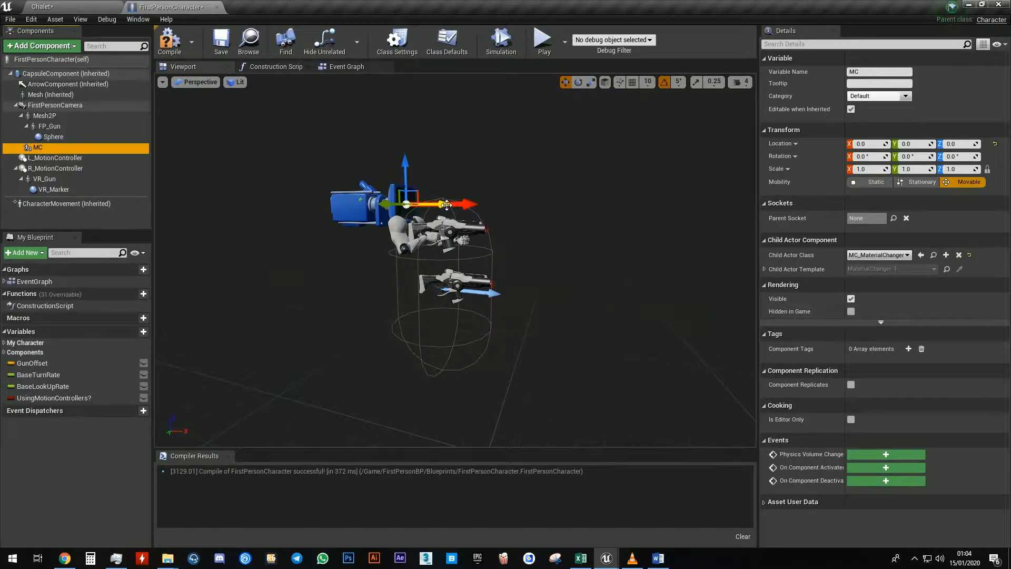
Compile the blueprint and close its editor tab
left_click(167, 45)
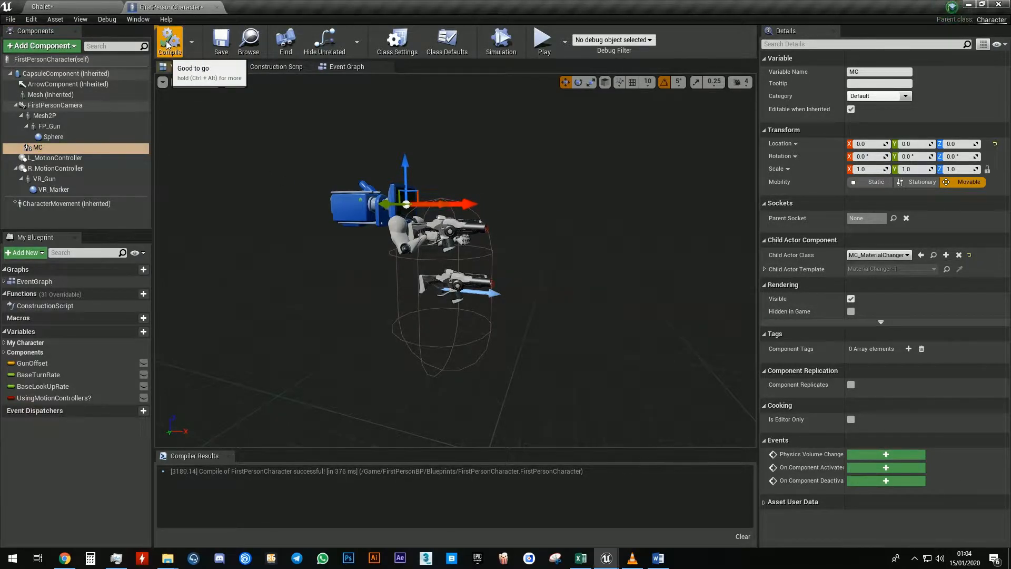
left_click(216, 8)
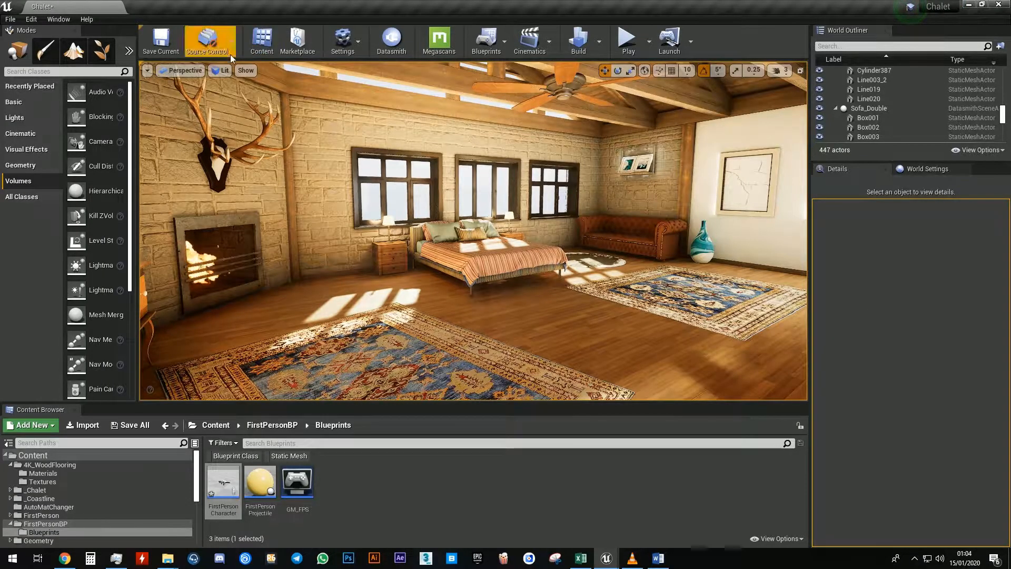
Select the Main_Wall_03 wall, filter its details for tag, and add an actor tag named Wall
mouse_move(387, 162)
left_mouse_down()
mouse_move(383, 105)
mouse_move(390, 158)
left_mouse_up()
left_click(390, 158)
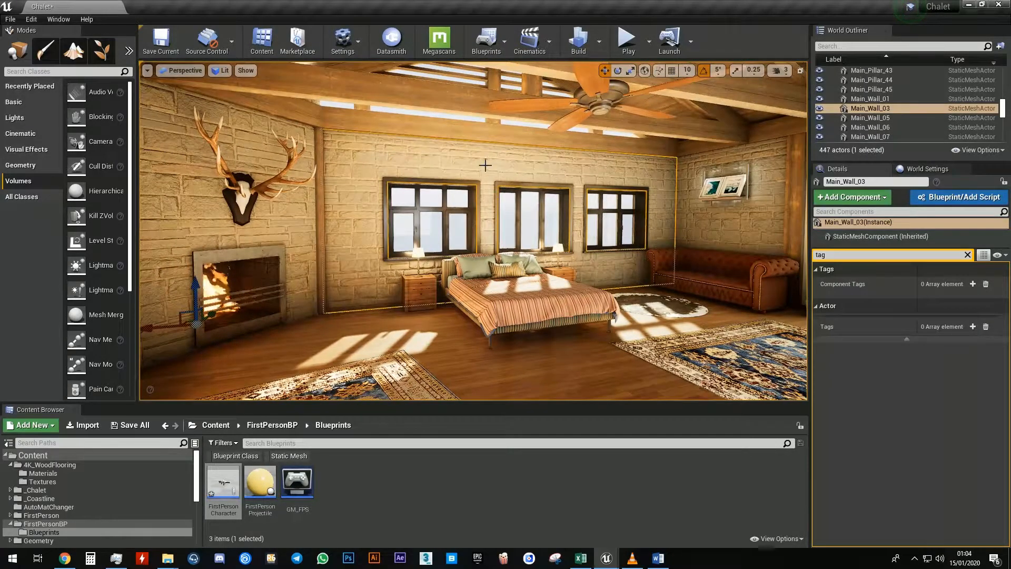
left_click(968, 255)
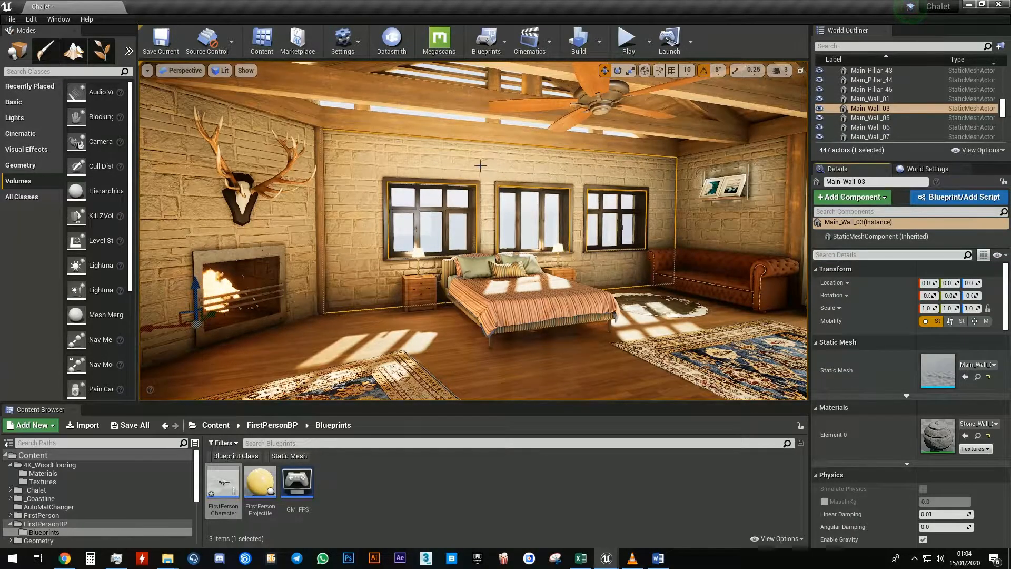
mouse_move(480, 142)
right_mouse_down()
mouse_move(474, 150)
mouse_move(480, 143)
right_mouse_up()
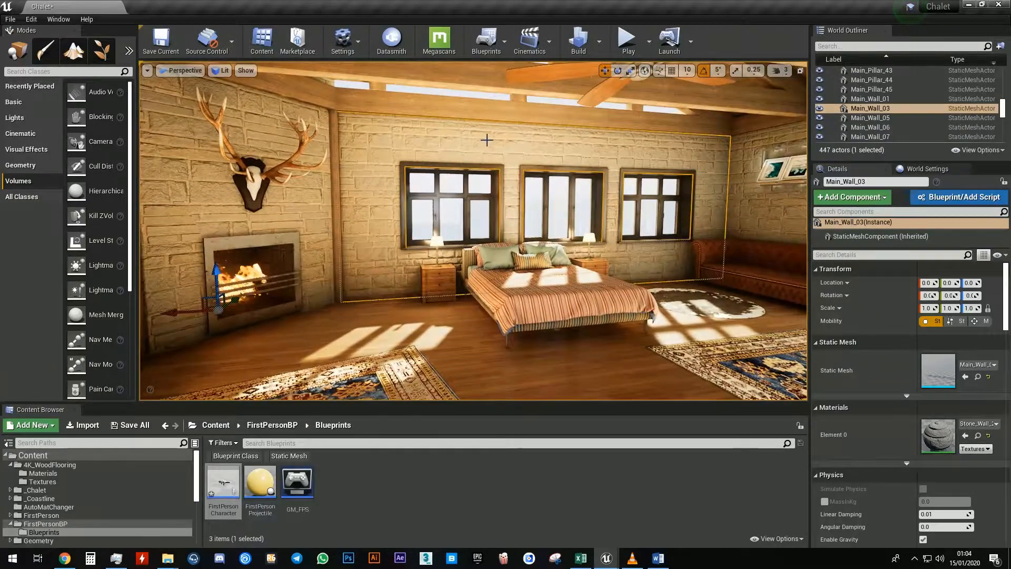
left_click(856, 255)
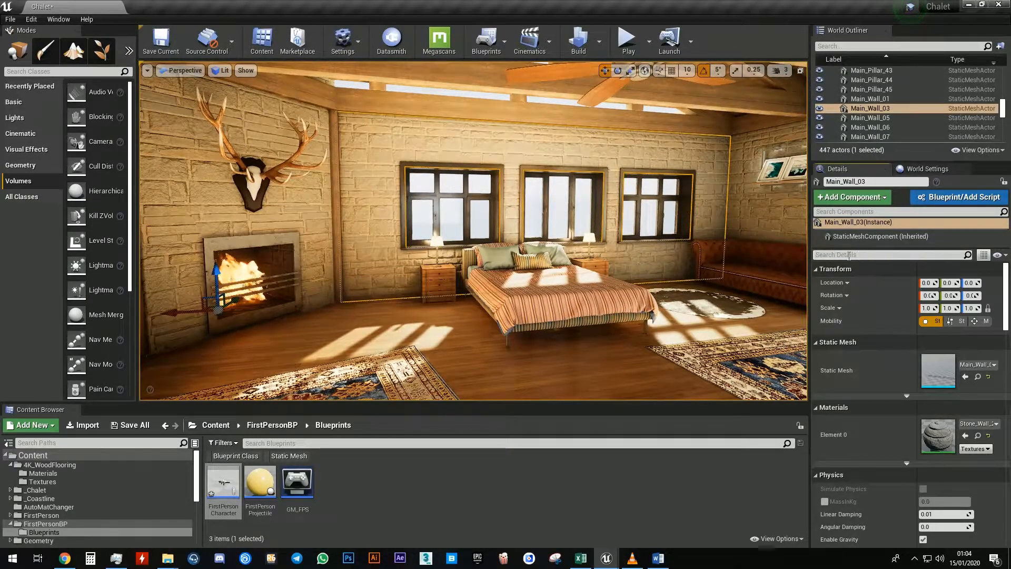
type("tag")
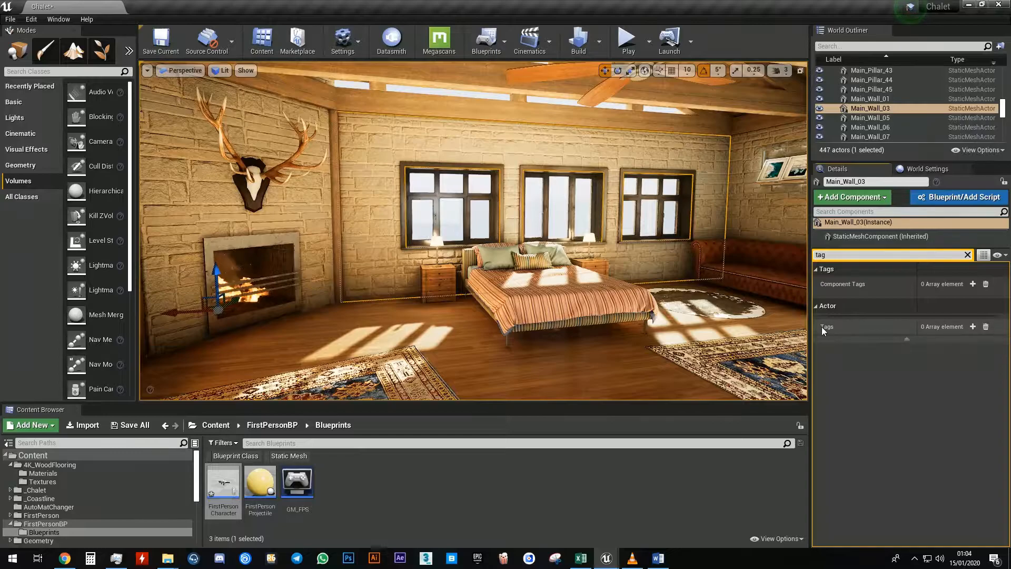
left_click(973, 327)
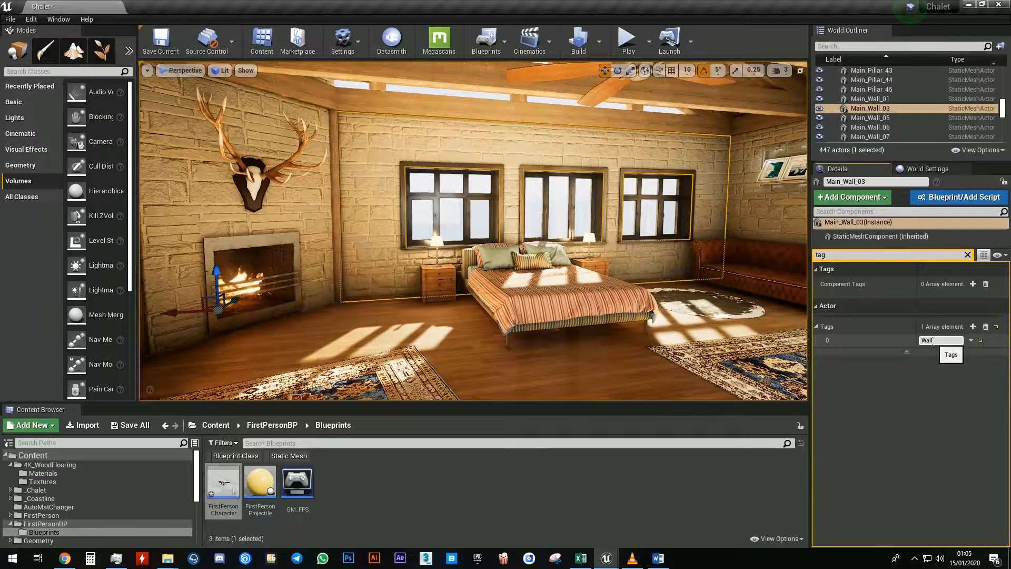
Open the MC_MaterialChanger blueprint from the AutoMatChanger folder
right_click_drag(545, 230, 556, 231)
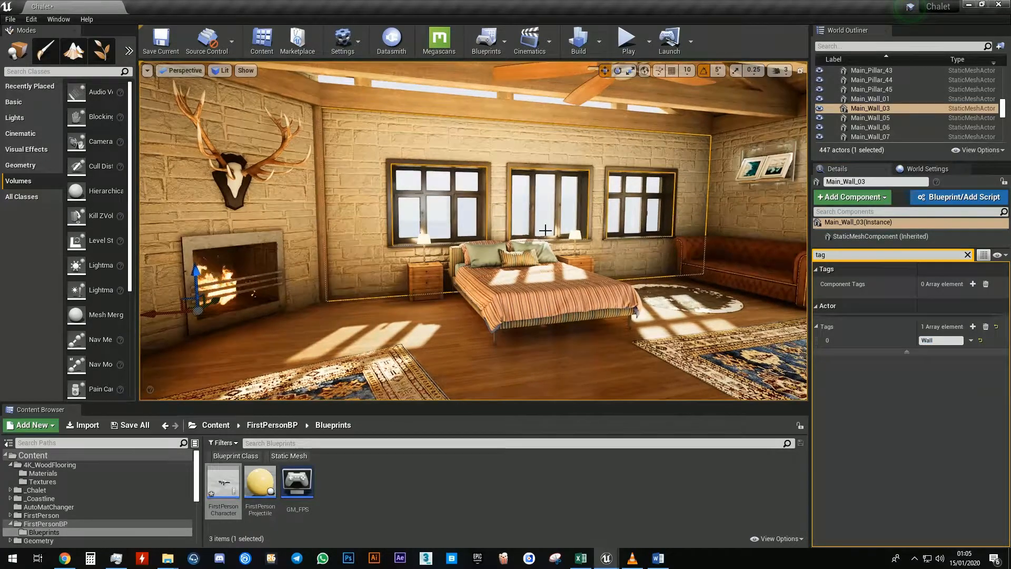
left_click(96, 507)
left_click(414, 496)
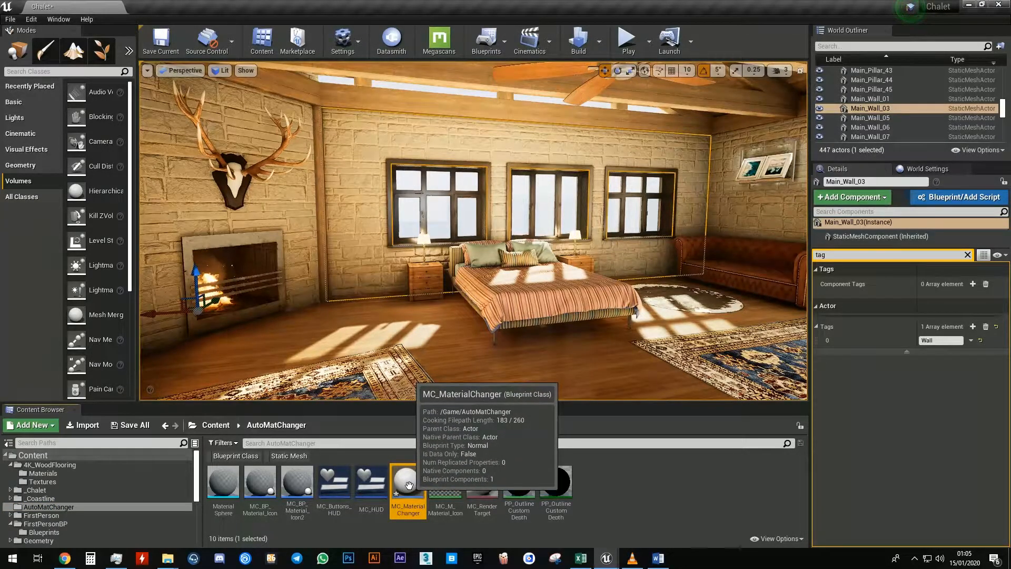
double_click(405, 489)
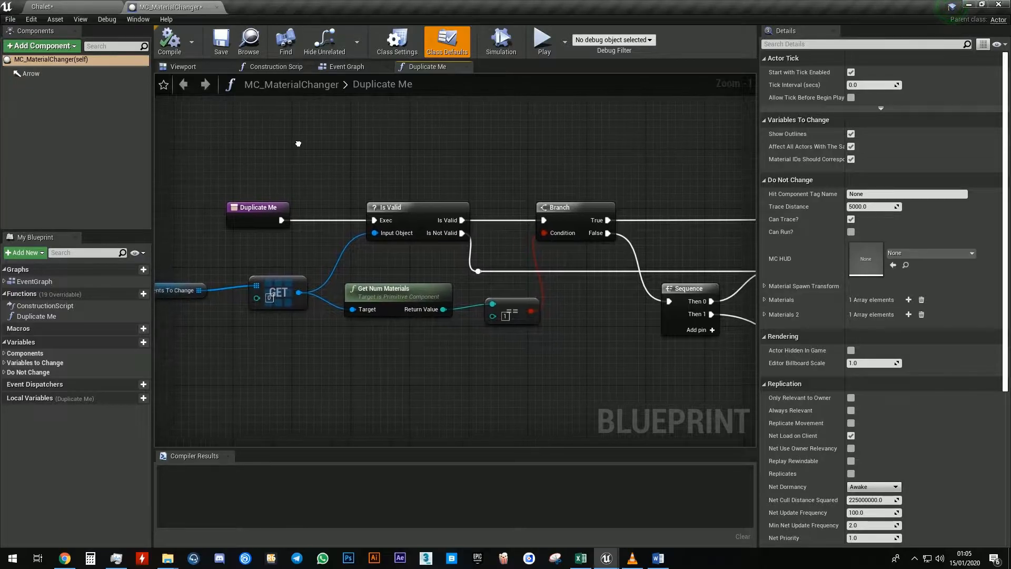
Duplicate the Duplicate Me function and name the copy Wall
left_click(80, 316)
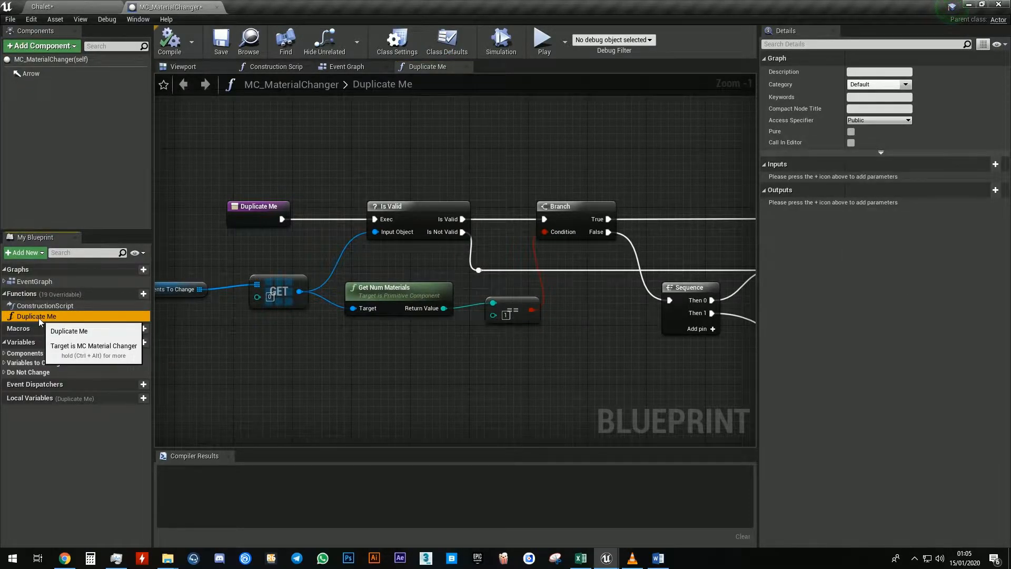
right_click(42, 315)
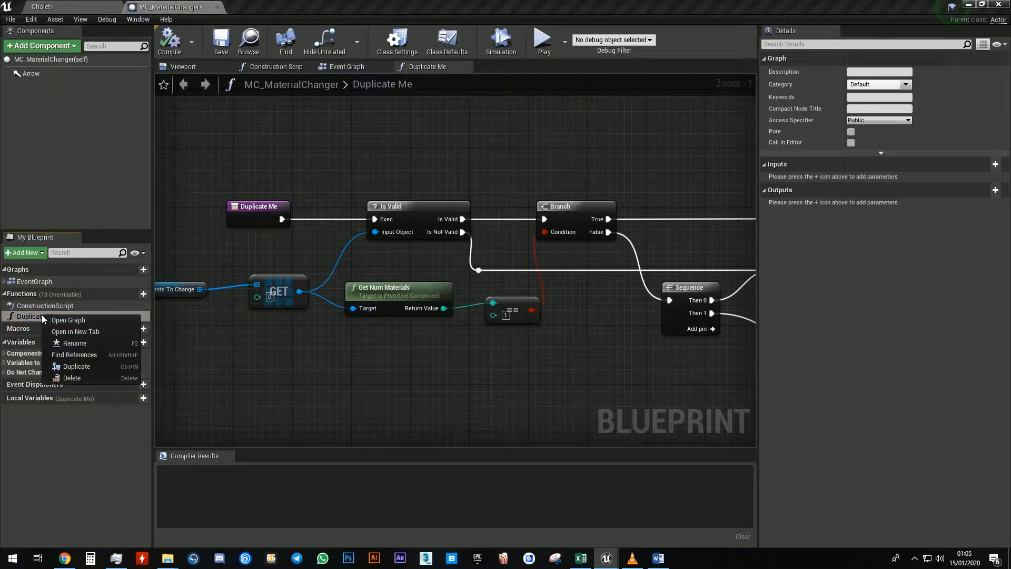
left_click(77, 366)
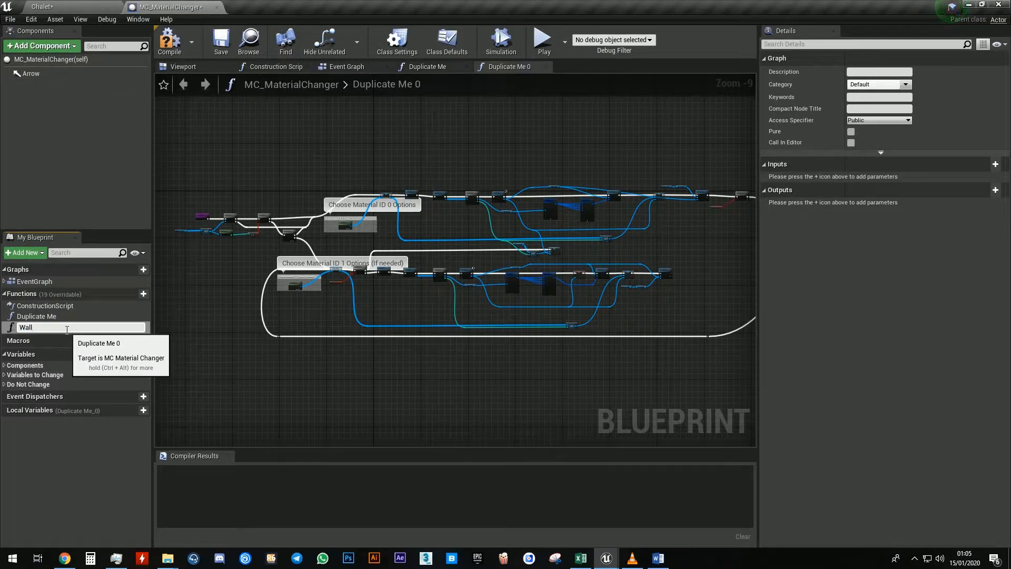
key("Return")
In the Wall function, add a pin to the Make Array inside the Choose Material ID 0 Options comment
right_click_drag(305, 236, 413, 232)
scroll(413, 232, "up", 5)
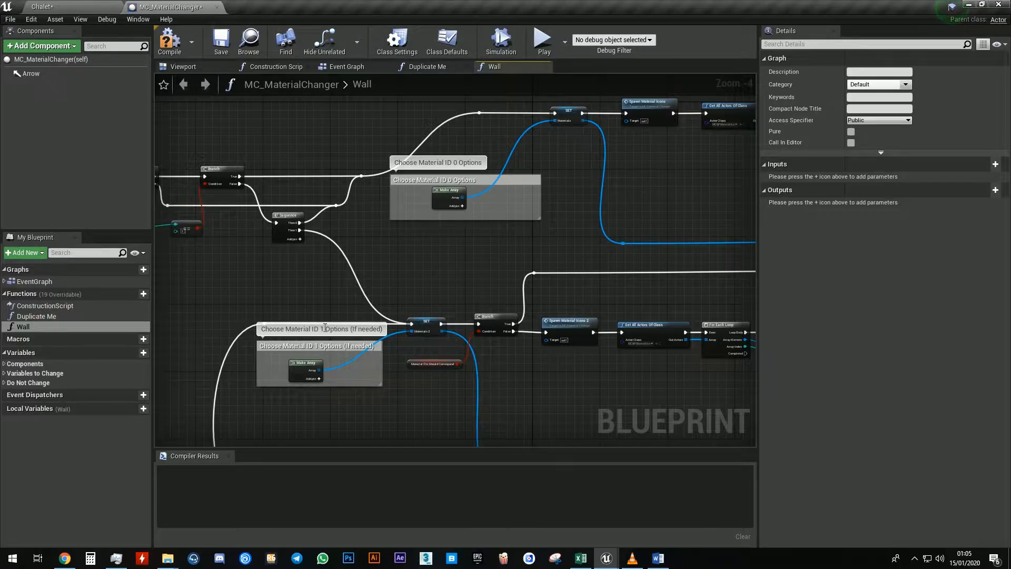
left_click(91, 5)
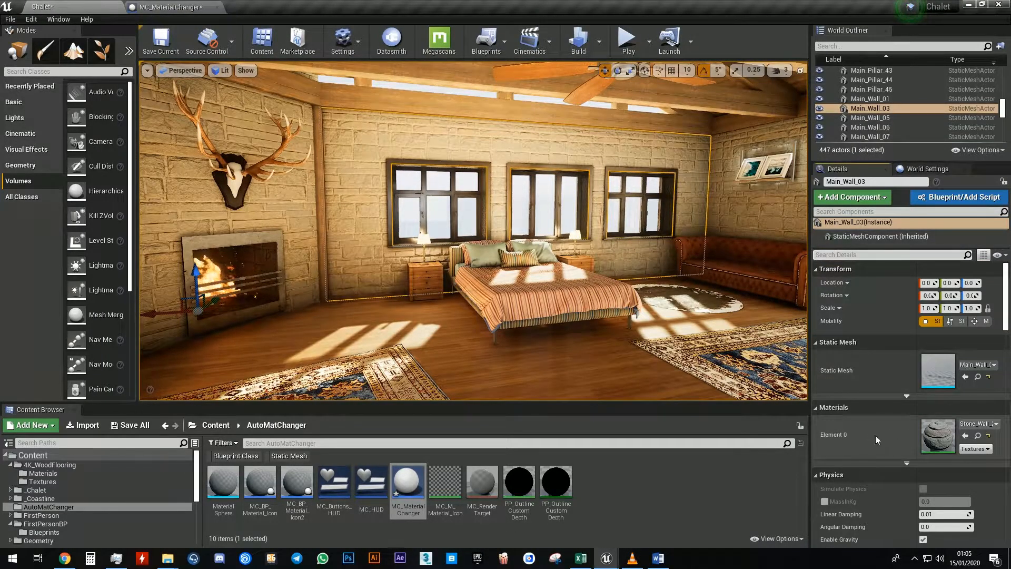
left_click(174, 7)
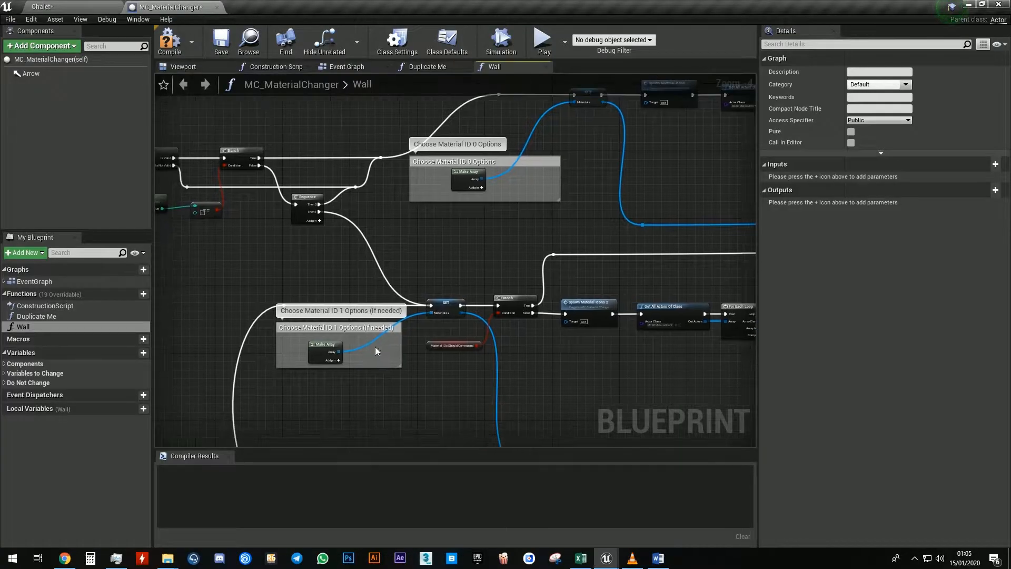
scroll(467, 179, "up", 5)
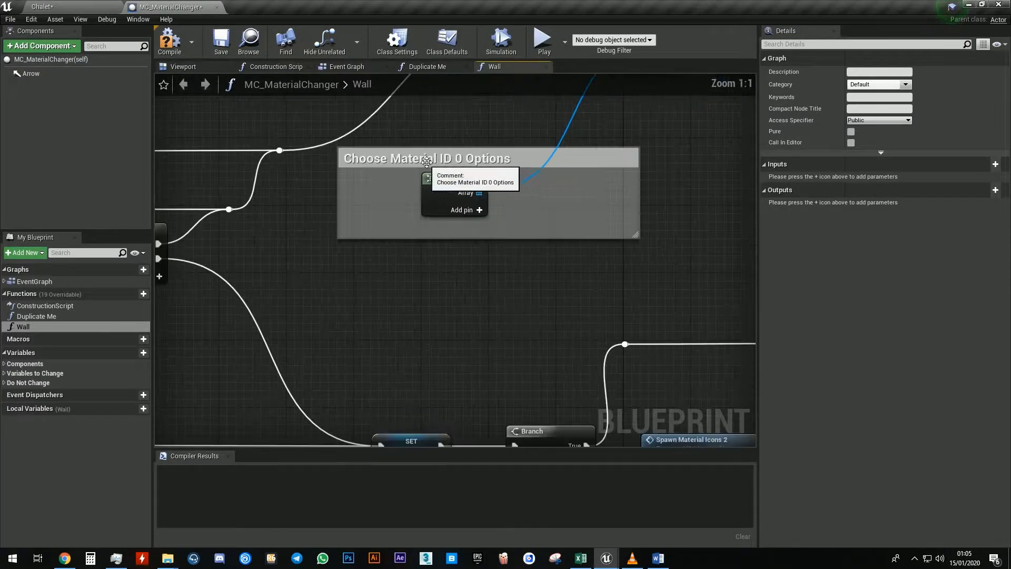
right_click_drag(477, 219, 531, 227)
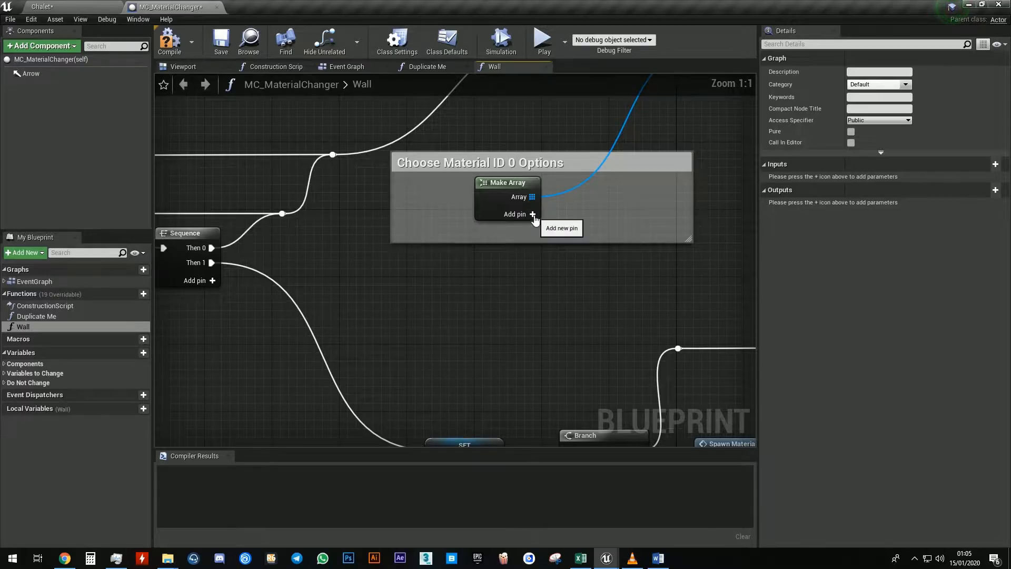
left_click(533, 215)
left_click(500, 216)
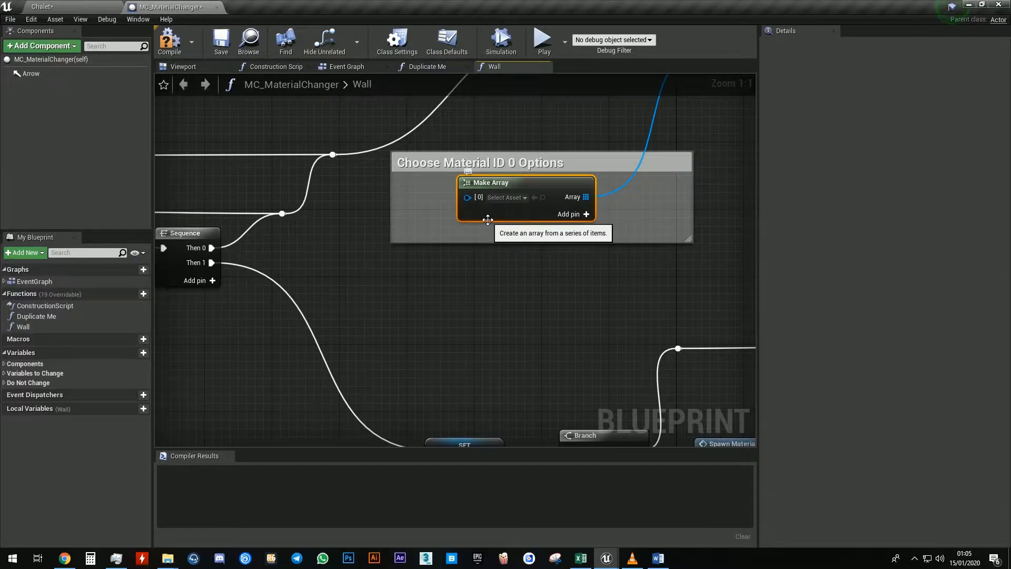
Browse to the wall's Stone_Wall_2x2_M_00 material, assign it to array element 0, and add another pin
left_click(66, 8)
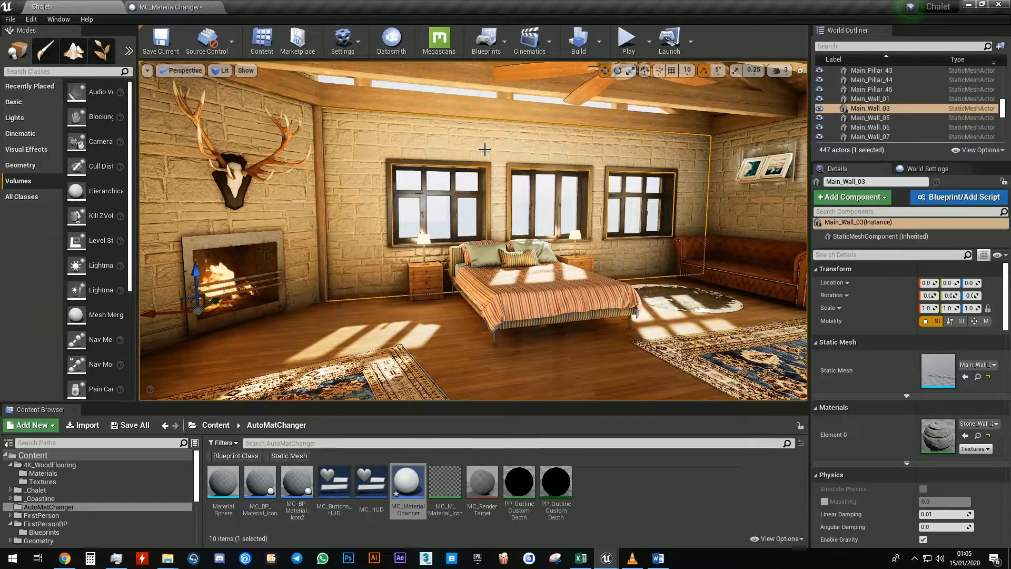
left_click(978, 436)
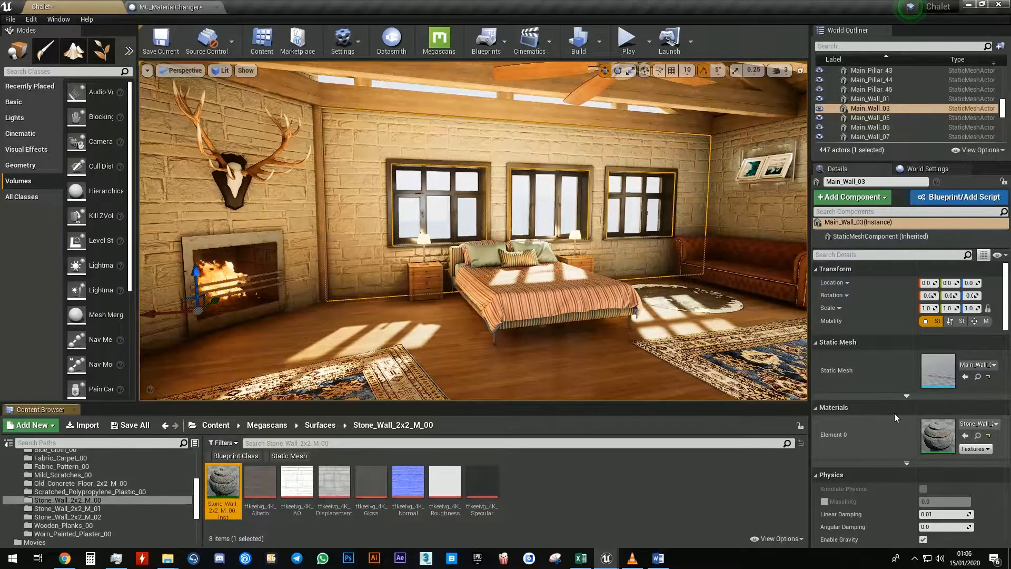
left_click(169, 6)
left_click(501, 198)
left_click(554, 215)
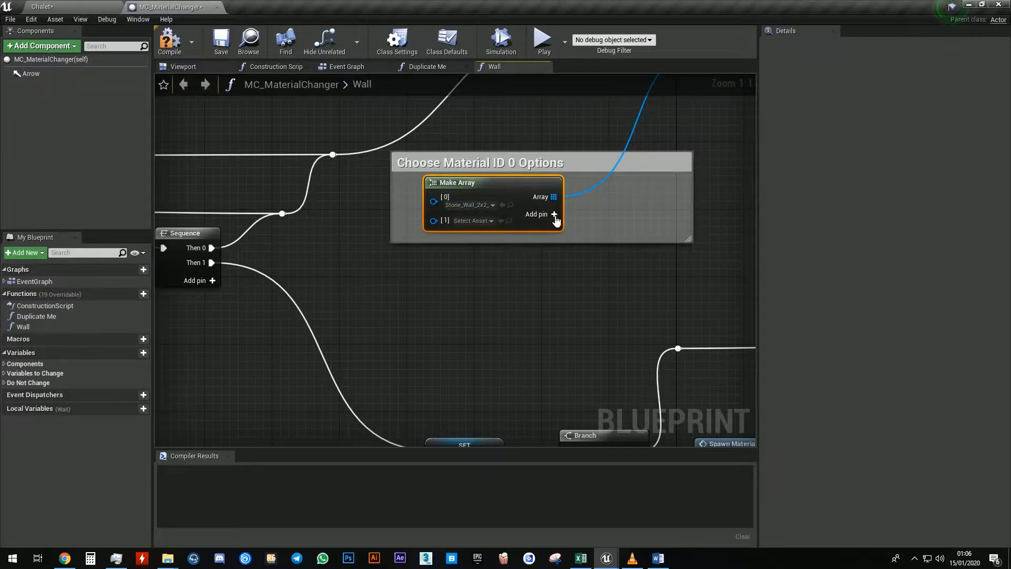
Add a third pin and set elements 1 and 2 to M_Brick_Clay_Beveled and M_Brick_Clay_New
left_click(554, 215)
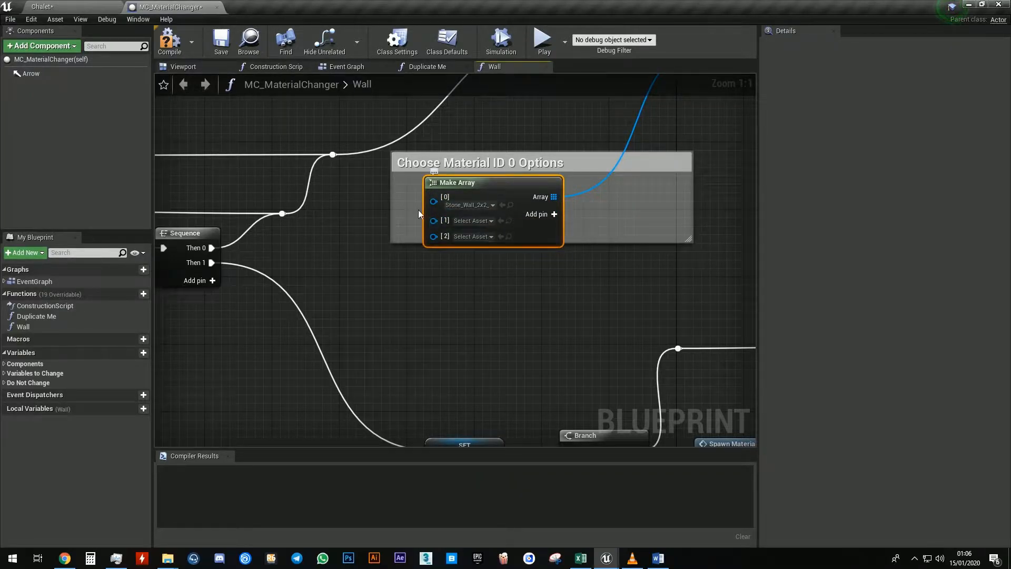
left_click(473, 222)
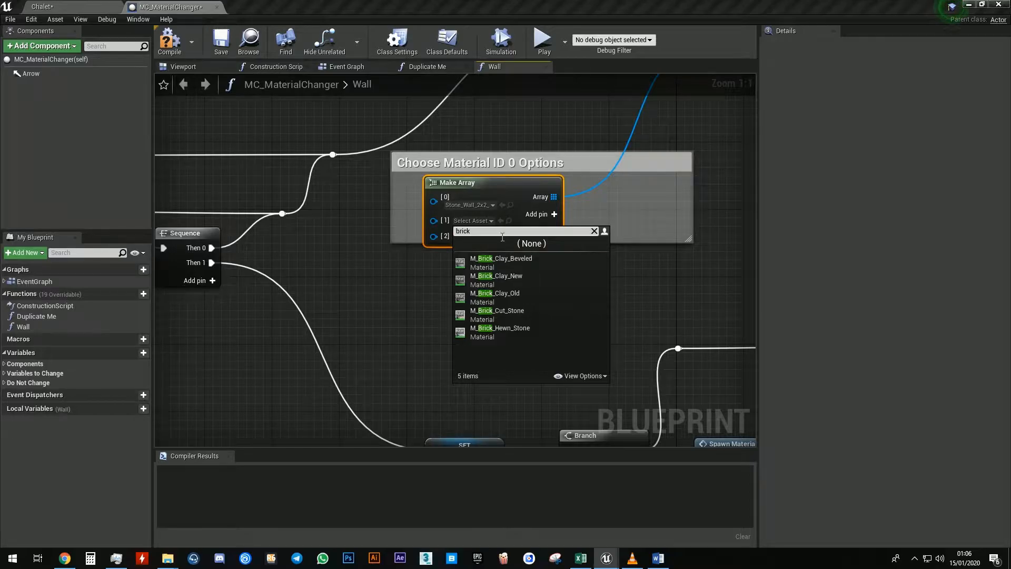
left_click(524, 264)
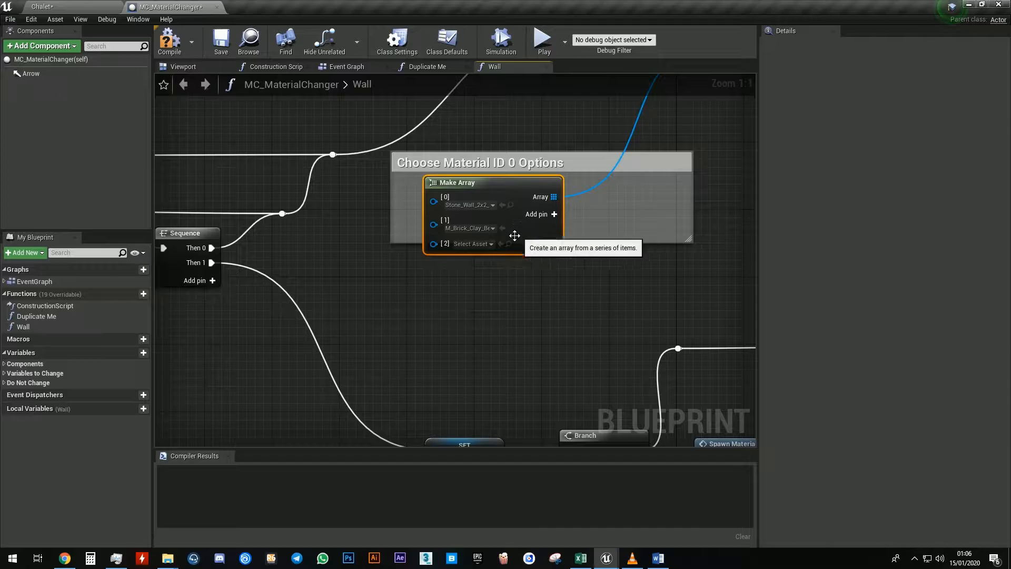
left_click(478, 244)
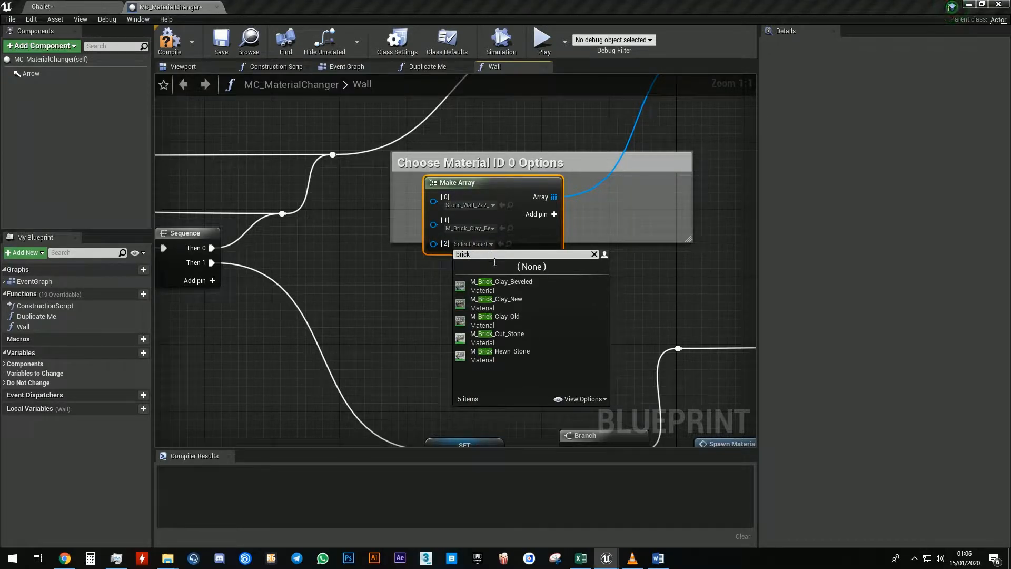
left_click(510, 302)
Enlarge the comment box around the array, compile the blueprint, and return to the level
left_click_drag(585, 240, 581, 264)
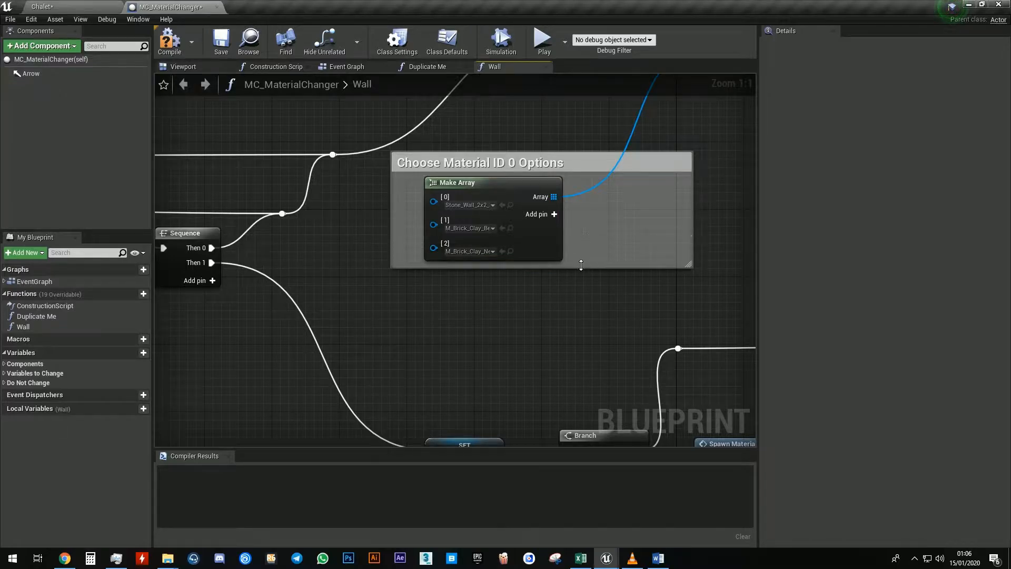
left_click(176, 56)
left_click(79, 7)
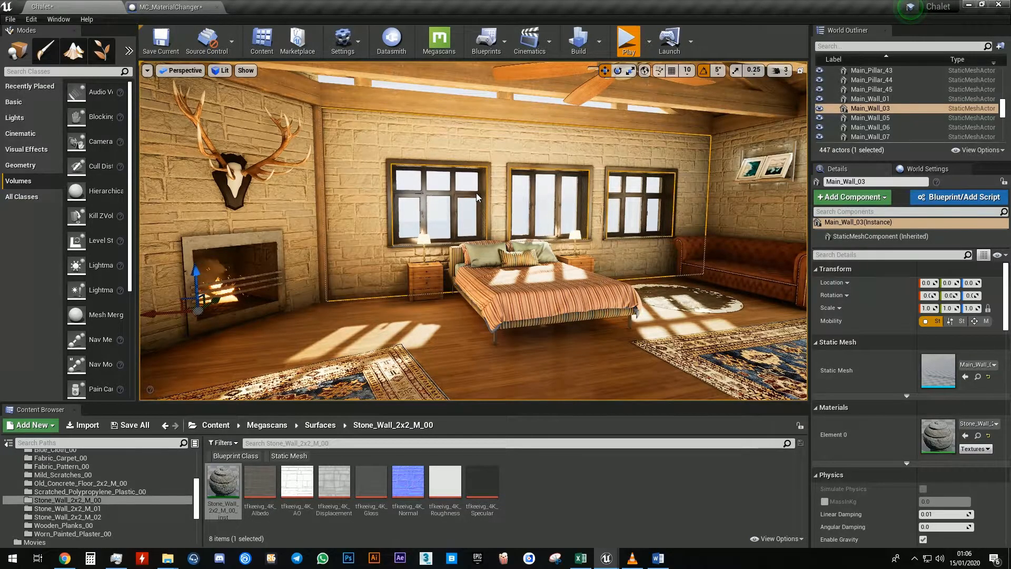
Play-test the level, walking toward the fireplace wall, then stop
key("w")
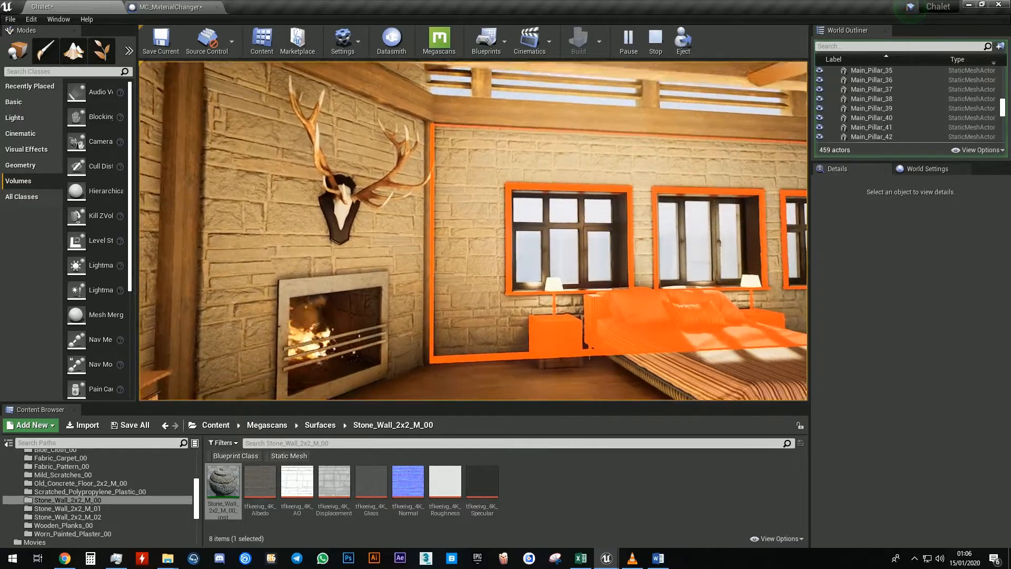
key("w")
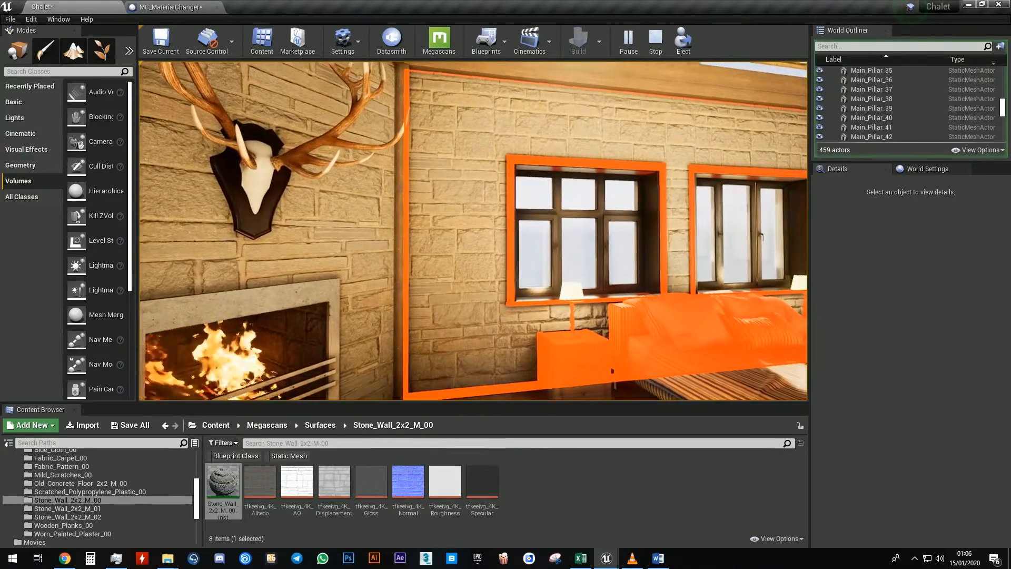
key("Escape")
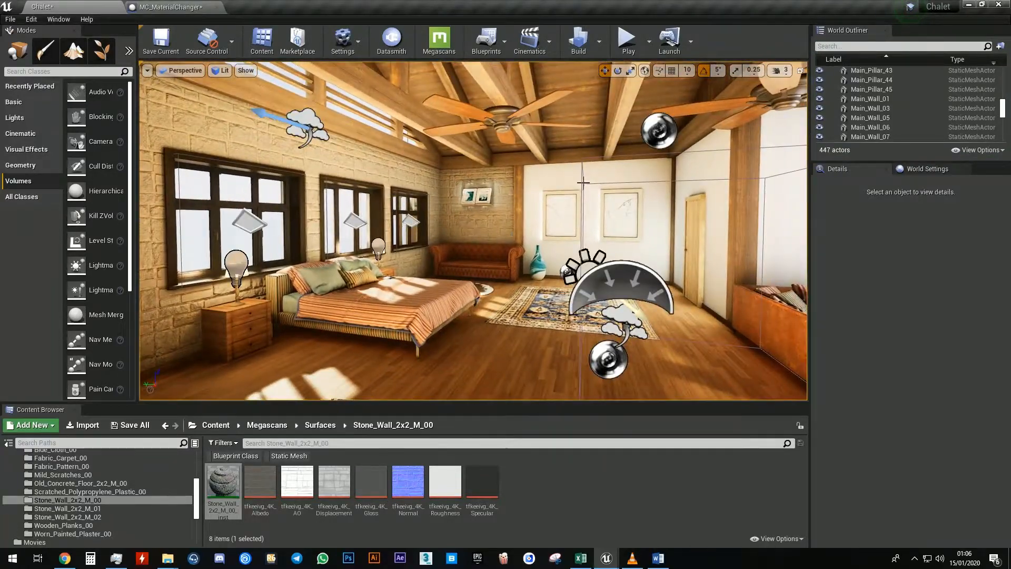
Select the PostProcessVolume and clear its Post Process Materials array
left_click(582, 168)
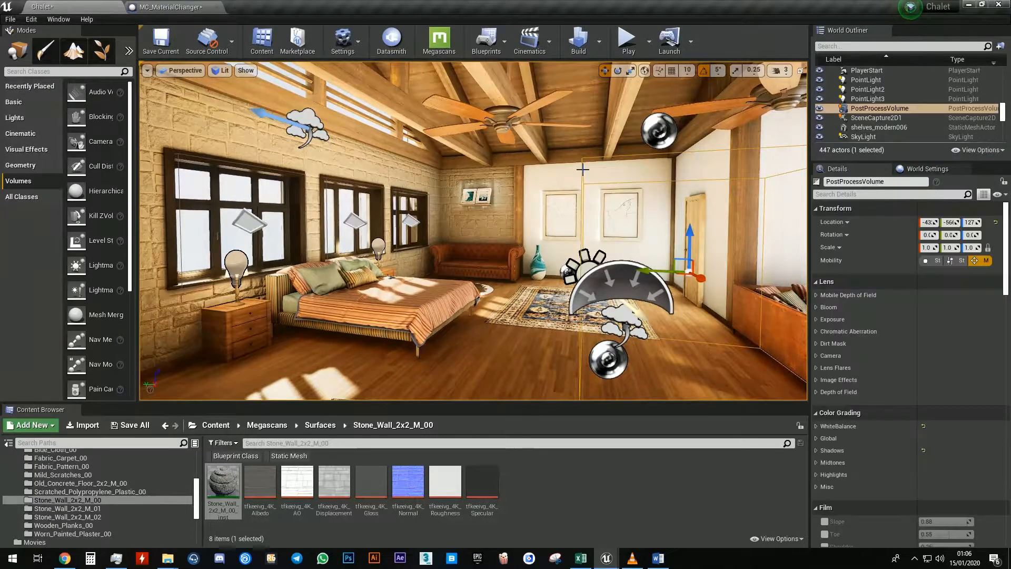
mouse_move(1007, 246)
left_mouse_down()
mouse_move(1009, 443)
mouse_move(1010, 342)
left_mouse_up()
left_click(986, 239)
right_click_drag(600, 211, 500, 217)
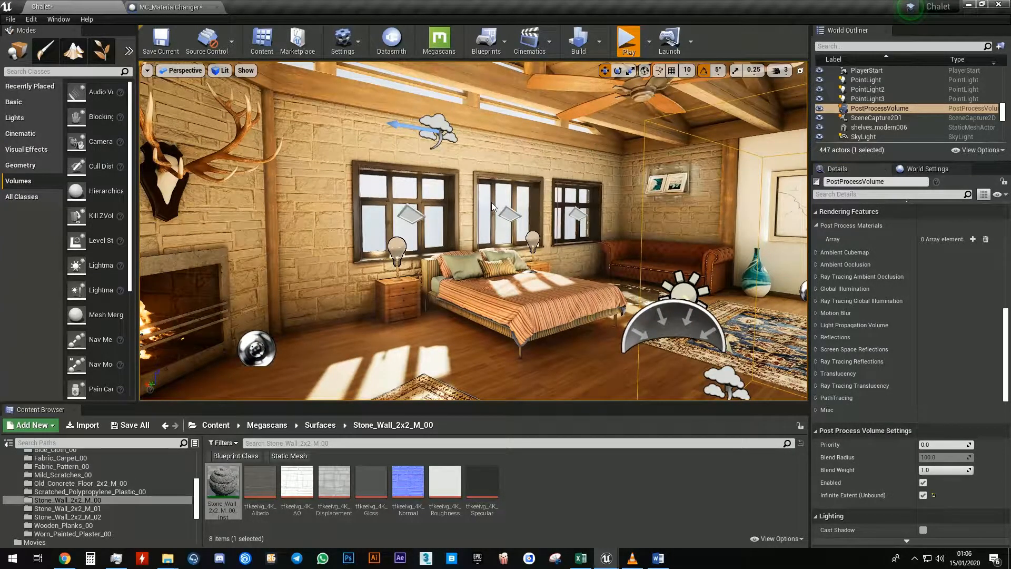
Play-test the level, activate the wall to open its material options, close them, and stop
key("alt+p")
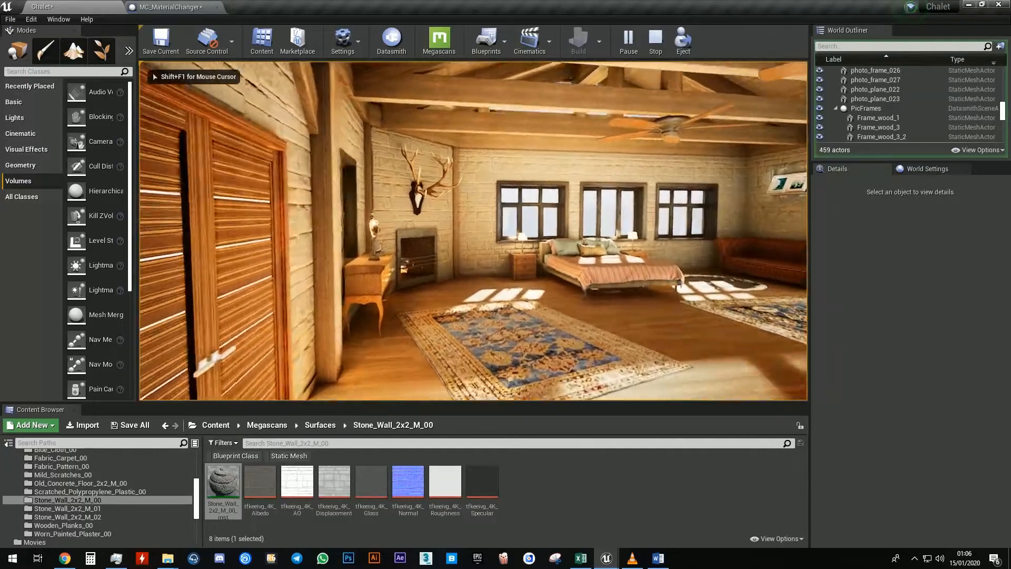
key("w")
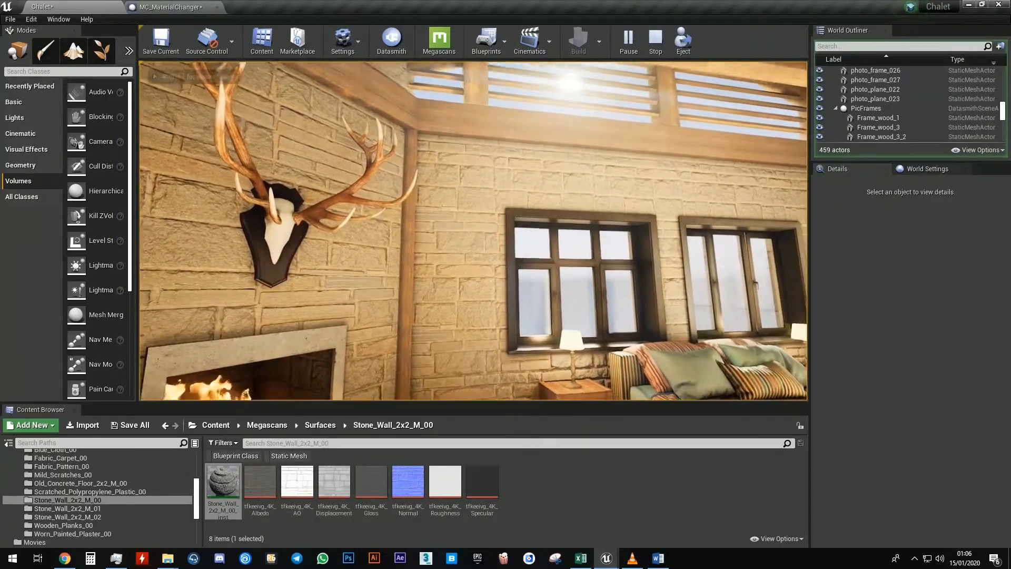
left_click(473, 231)
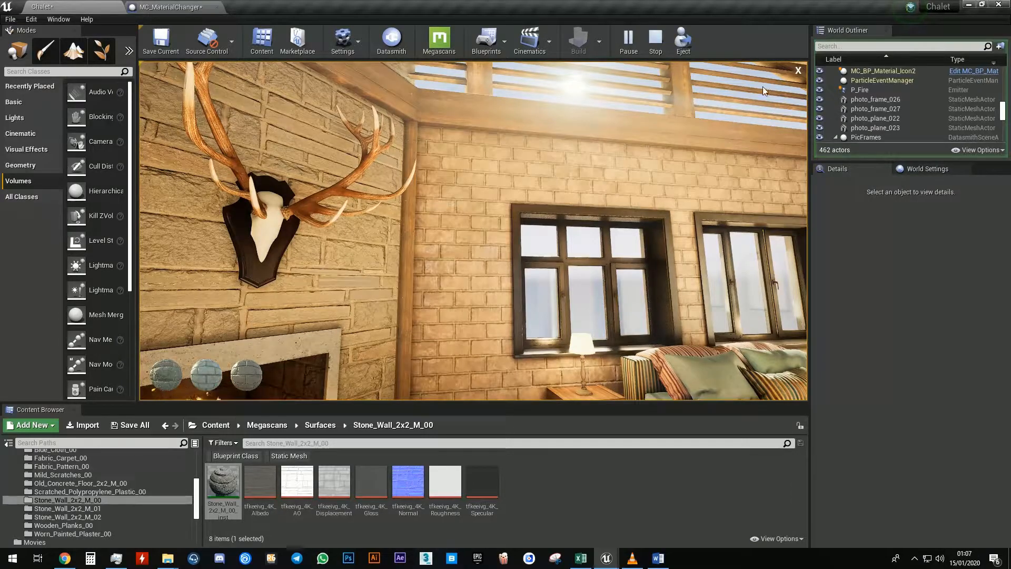
left_click(798, 70)
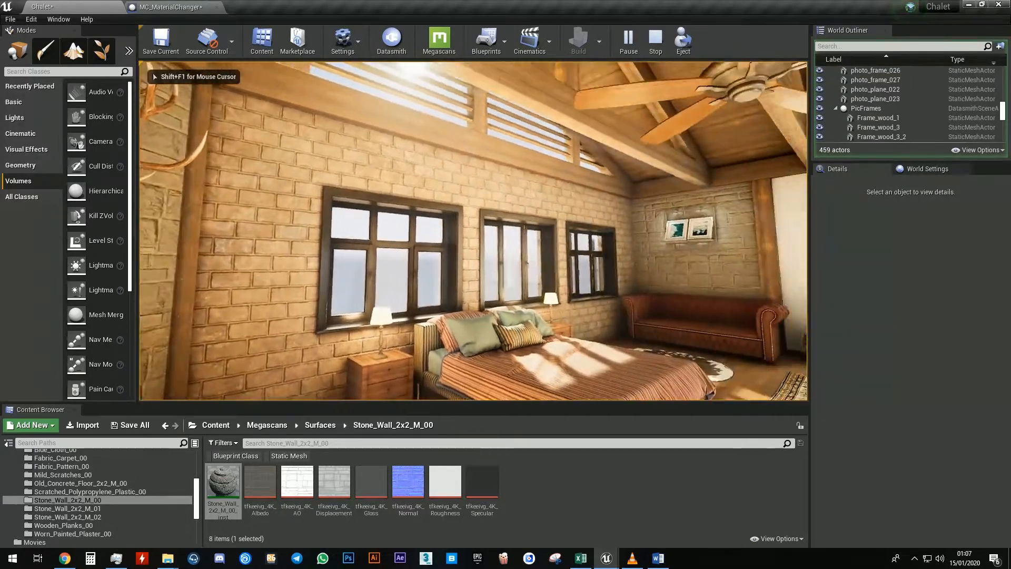
key("Escape")
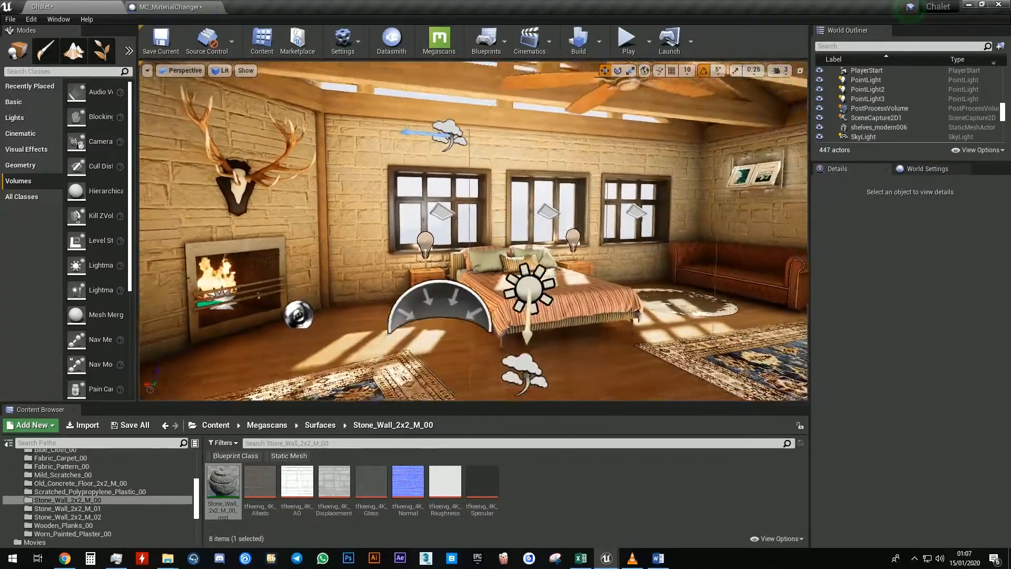
Toggle game view, navigate around the room, and select and focus on the Main_Wall_03 wall
right_click_drag(657, 216, 595, 217)
key("g")
left_click(657, 216)
left_click(578, 182, "ctrl")
left_click(286, 229, "ctrl")
right_click_drag(286, 228, 218, 223)
left_click(315, 141)
right_click_drag(315, 141, 372, 141)
right_click_drag(462, 186, 478, 188)
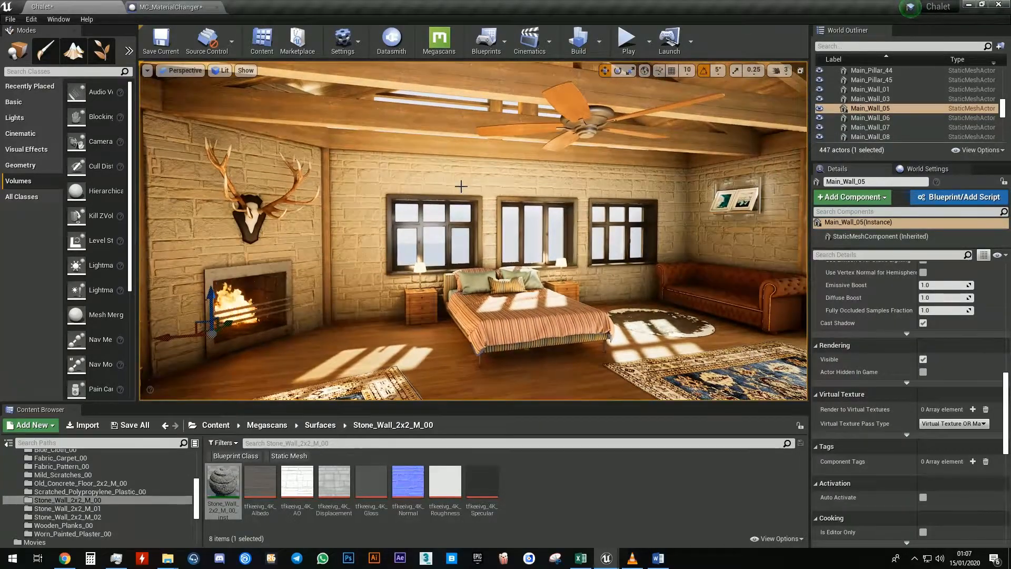
left_click(540, 187)
key("f")
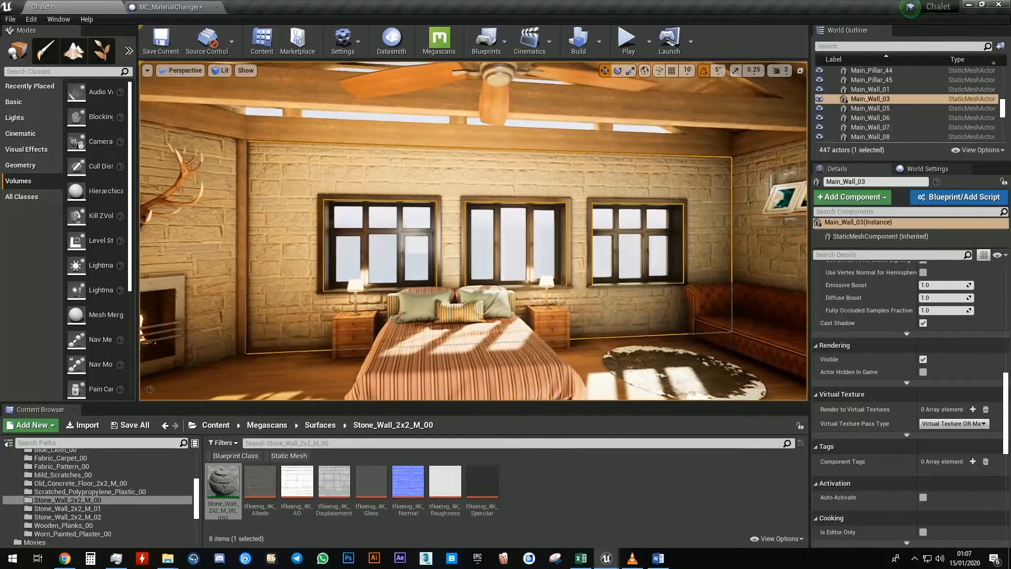
right_click_drag(436, 179, 416, 180)
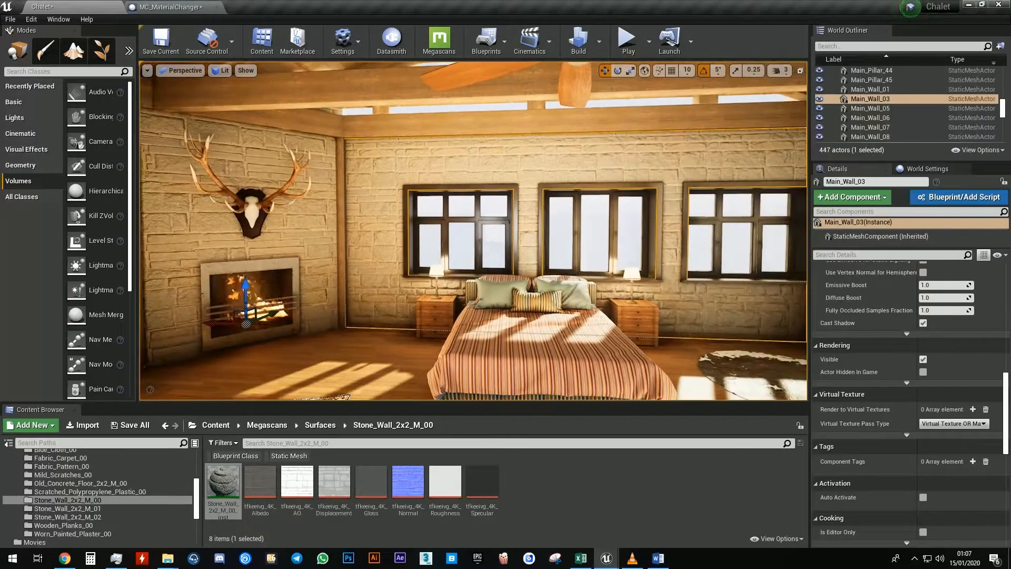
left_click(324, 151)
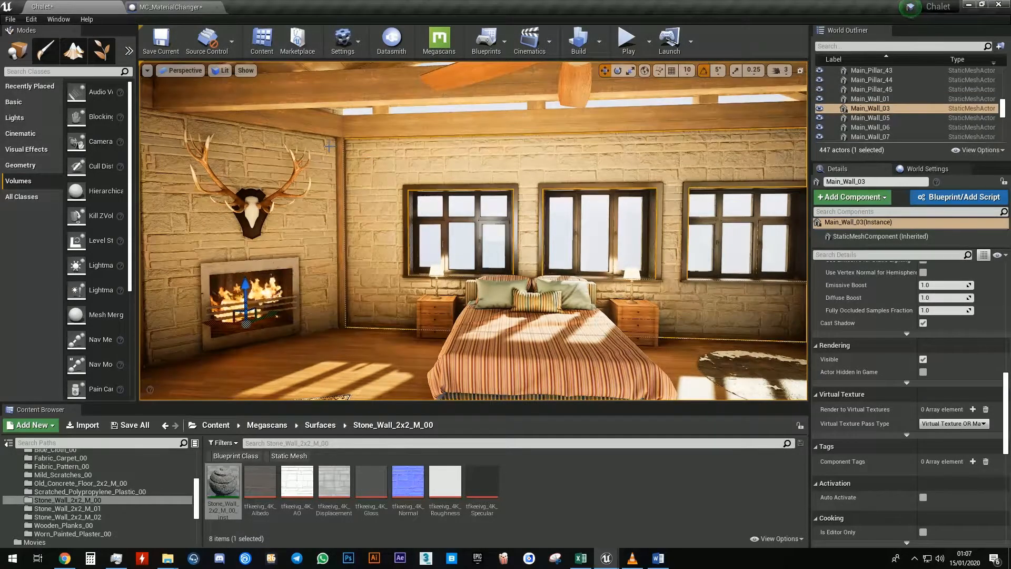
Open the MC_MaterialChanger blueprint from the AutoMatChanger content folder
left_click(392, 167)
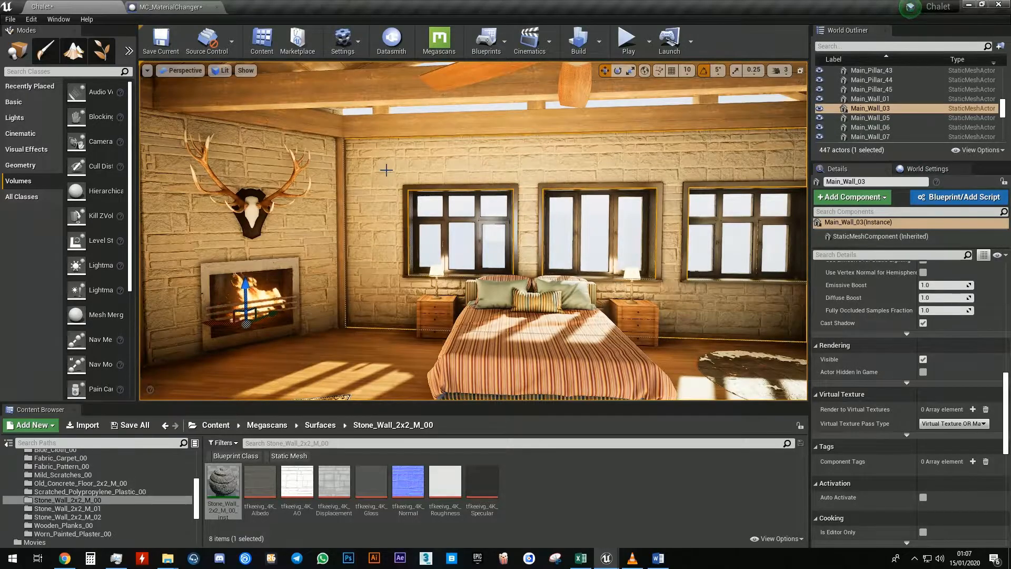
scroll(104, 495, "up", 10)
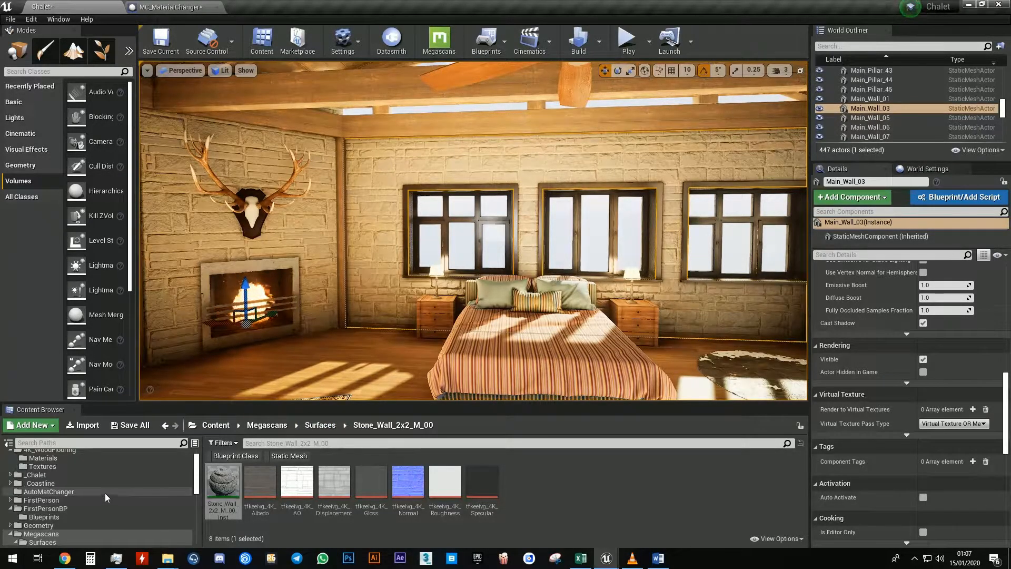
left_click(49, 507)
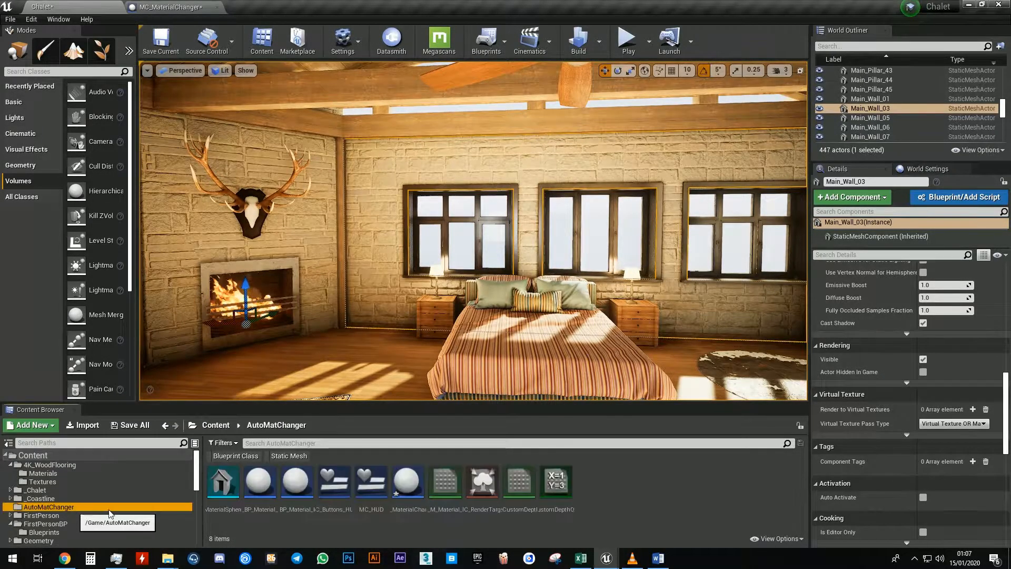
double_click(419, 482)
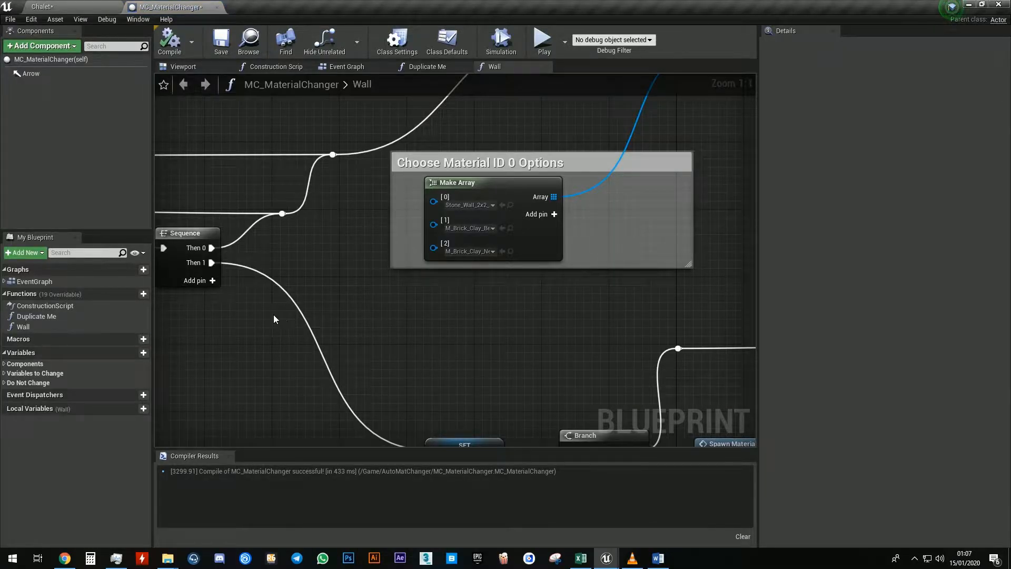
Expand the Variables to Change category and inspect the Show Outlines variable's settings
right_click_drag(206, 343, 274, 343)
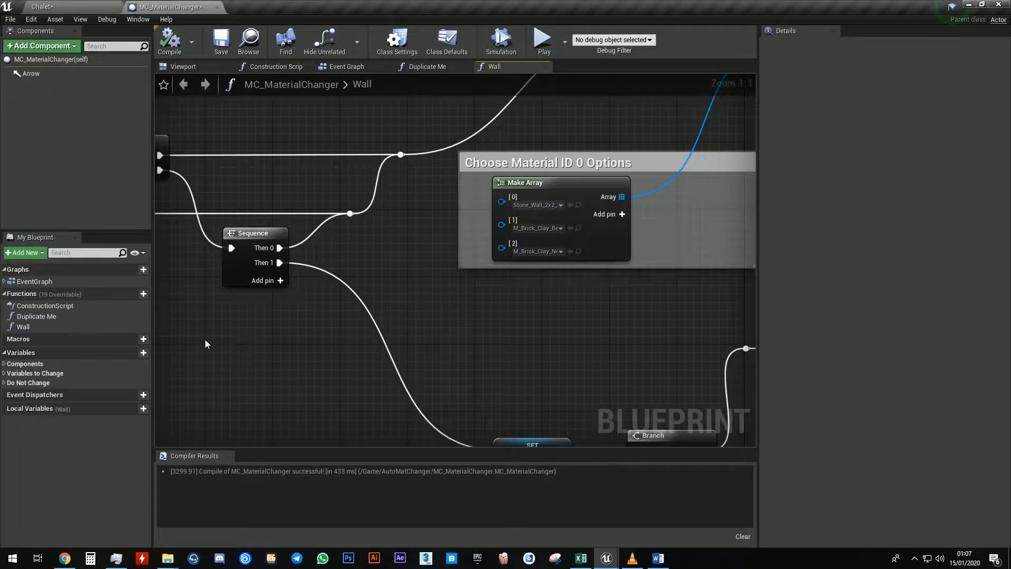
left_click(4, 365)
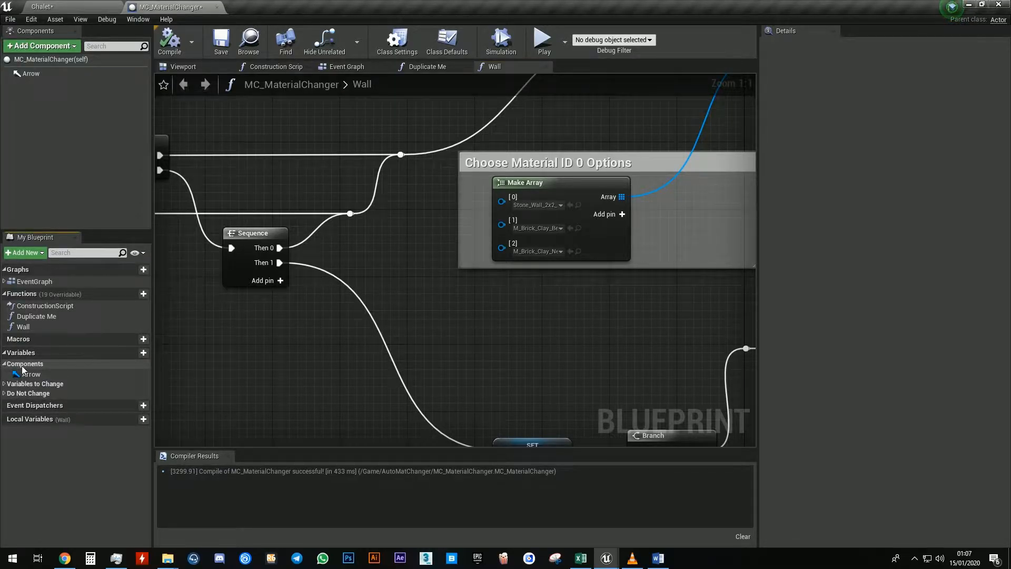
left_click(4, 365)
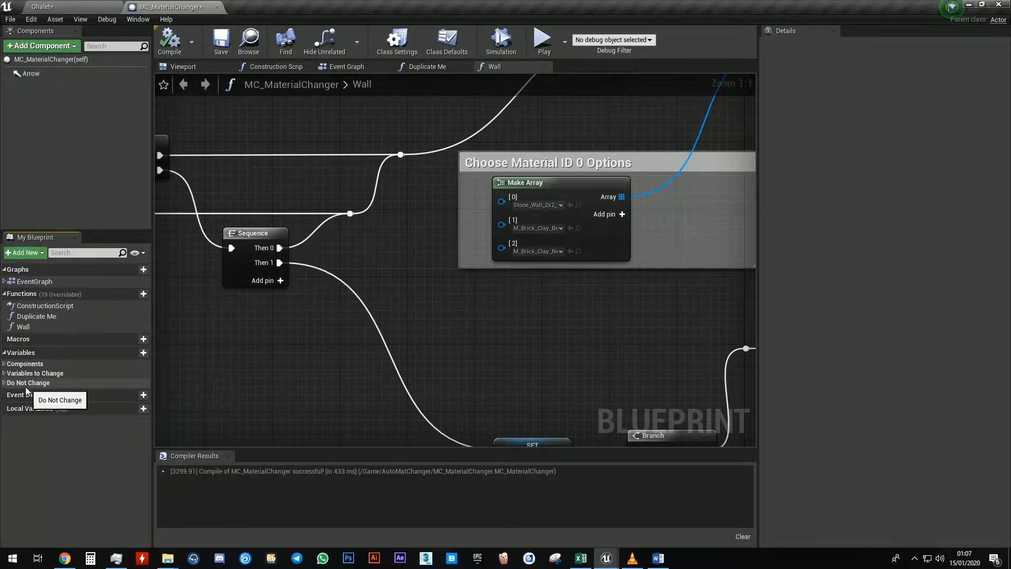
left_click(5, 383)
left_click(5, 383)
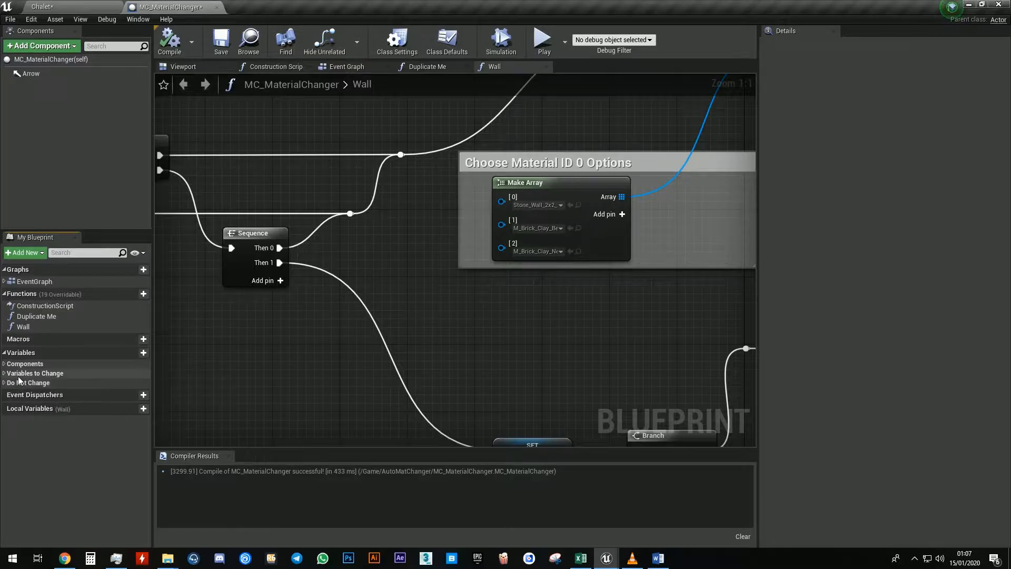
left_click(20, 375)
left_click(5, 373)
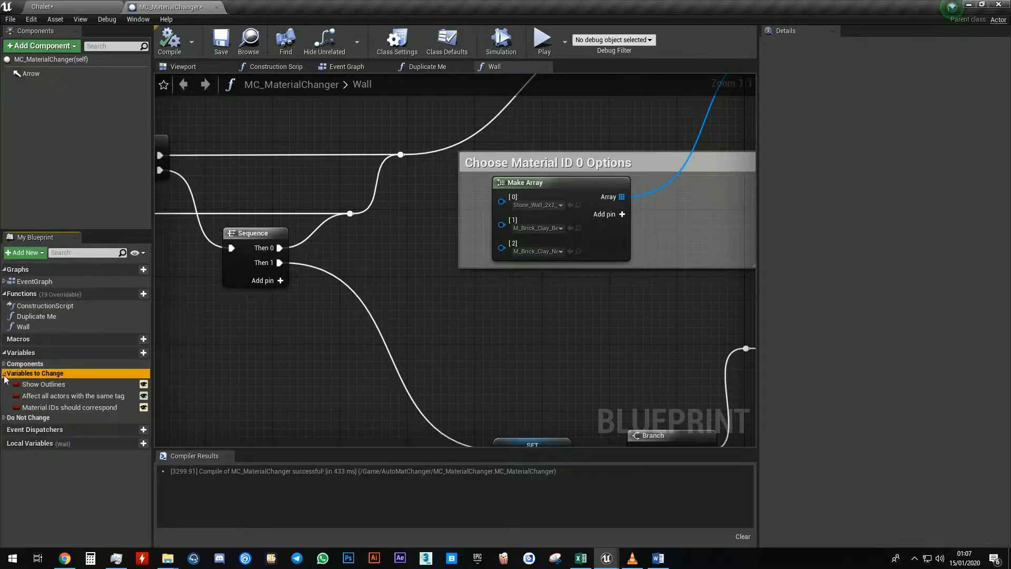
left_click(60, 385)
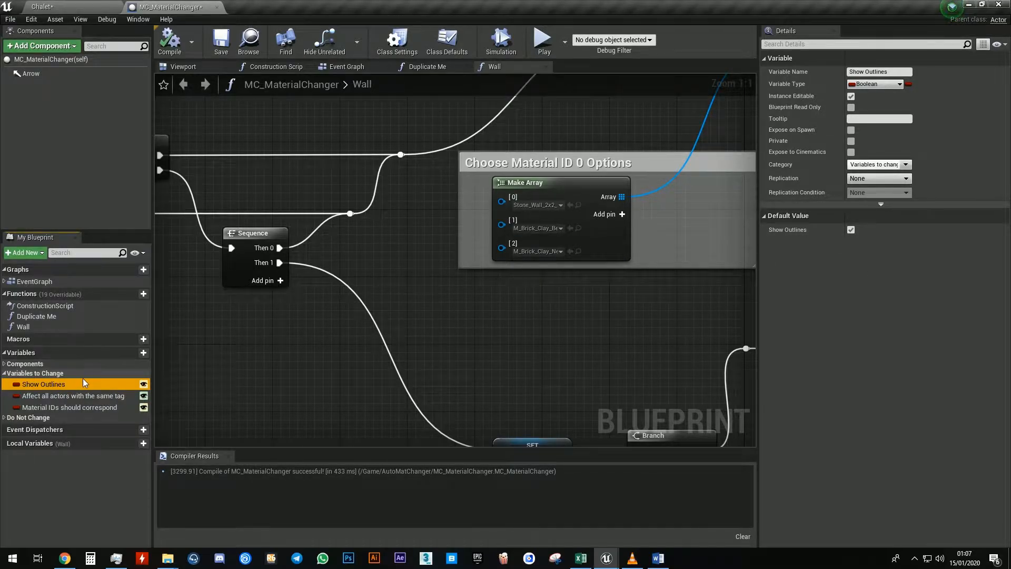
Turn off the default value of the 'Affect all actors with the same tag' variable
mouse_move(92, 404)
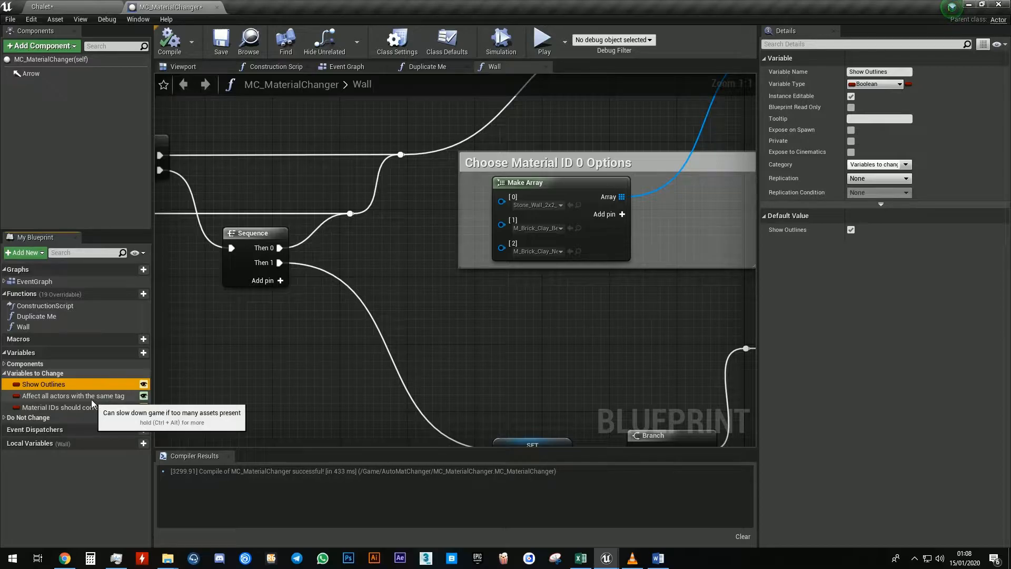
left_click(51, 396)
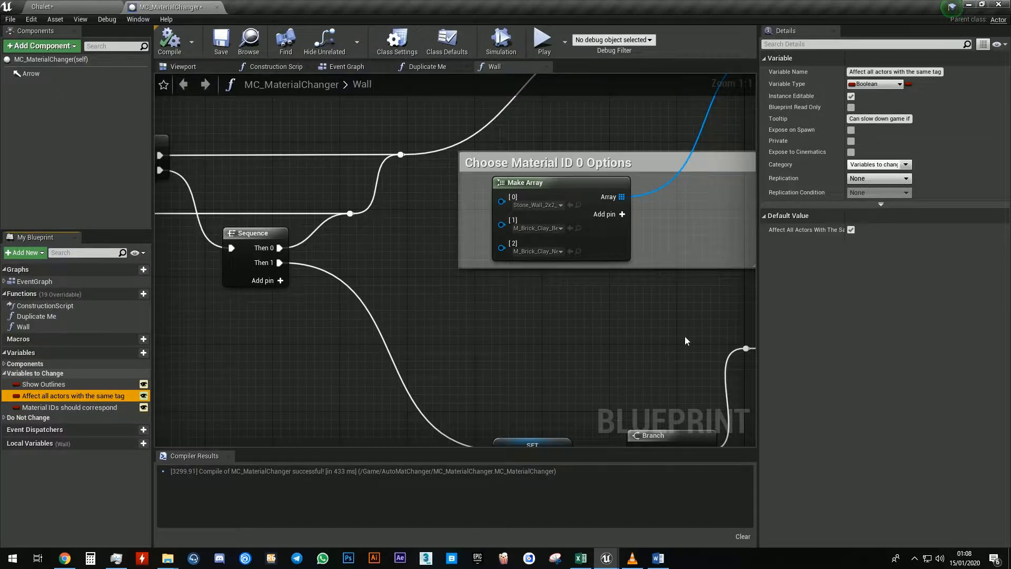
left_click(851, 230)
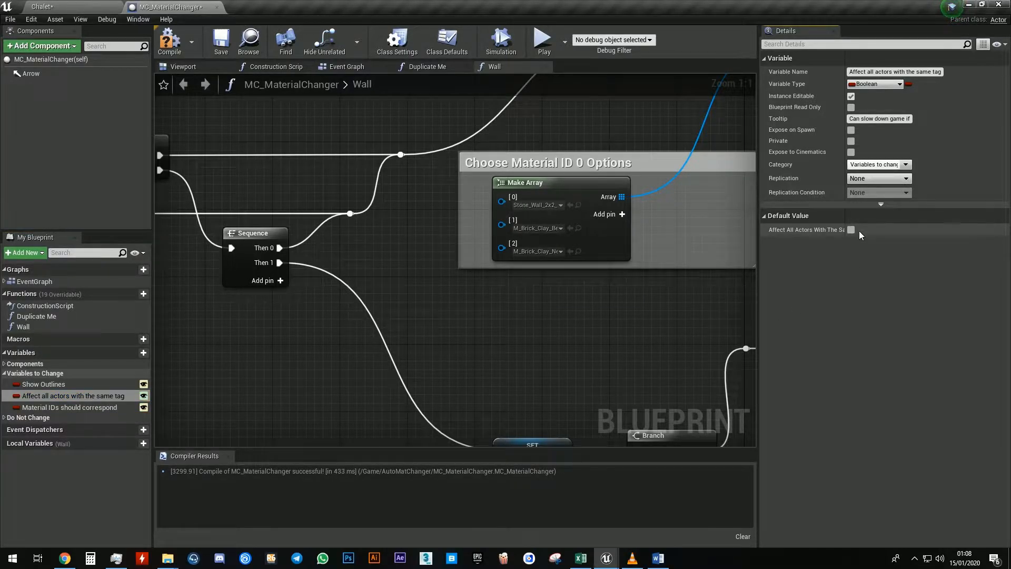
Toggle the default of 'Material IDs should correspond', compile the blueprint, and reselect the tag variable
left_click(70, 408)
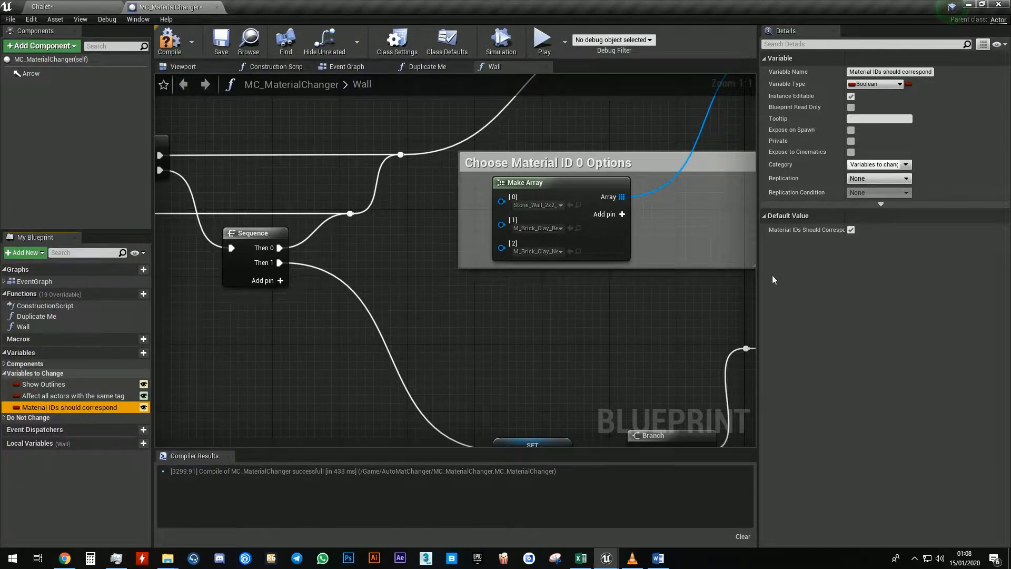
left_click(852, 230)
key("F7")
left_click(75, 398)
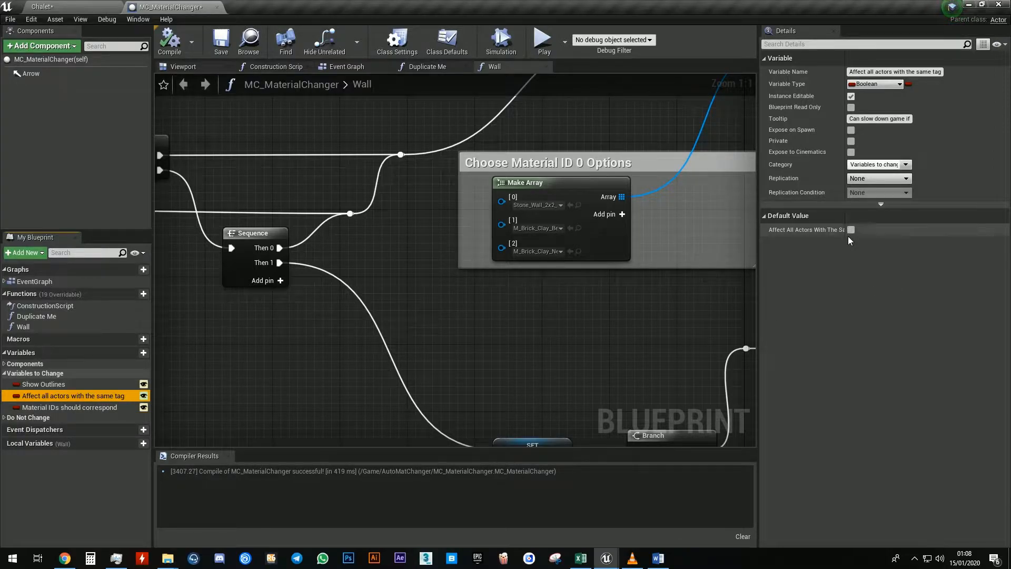
Filter the level's details by 'tag' and add the actor tag Wall to the fireplace wall E7_FirePlace_06
left_click(86, 7)
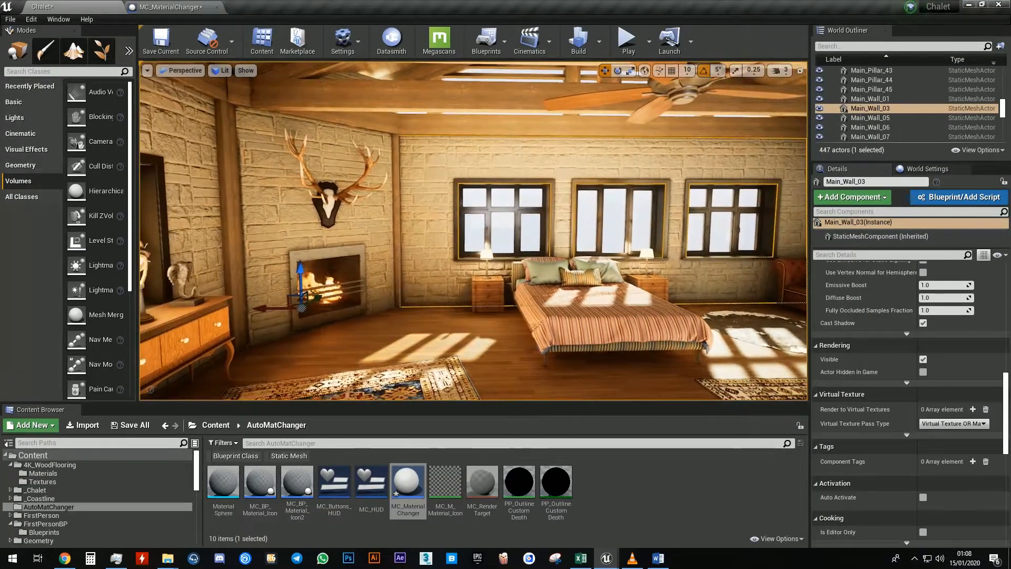
right_click_drag(427, 181, 431, 153)
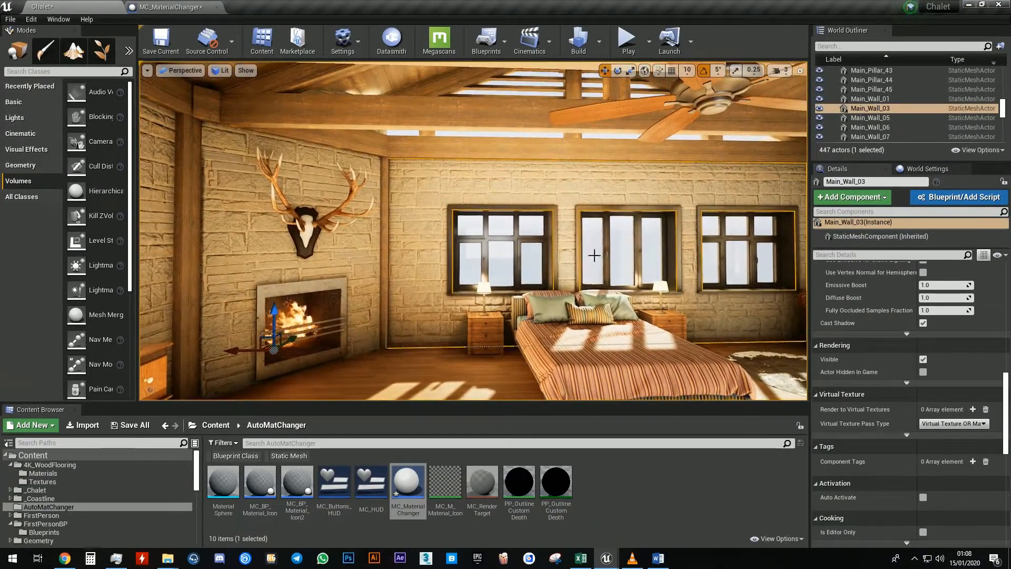
left_click(853, 255)
type("tag")
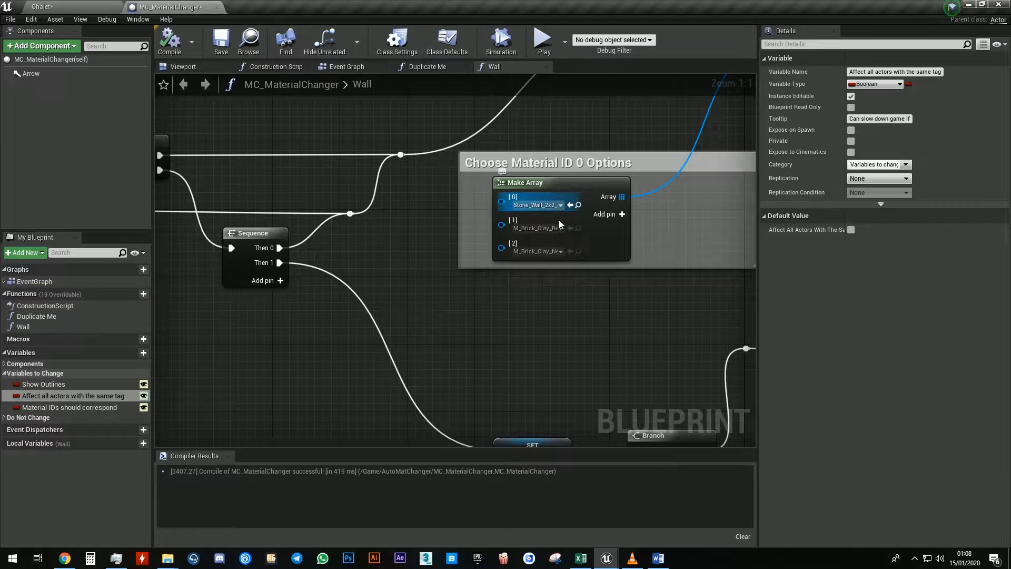
left_click(93, 6)
right_click_drag(354, 206, 326, 218)
left_click(344, 190)
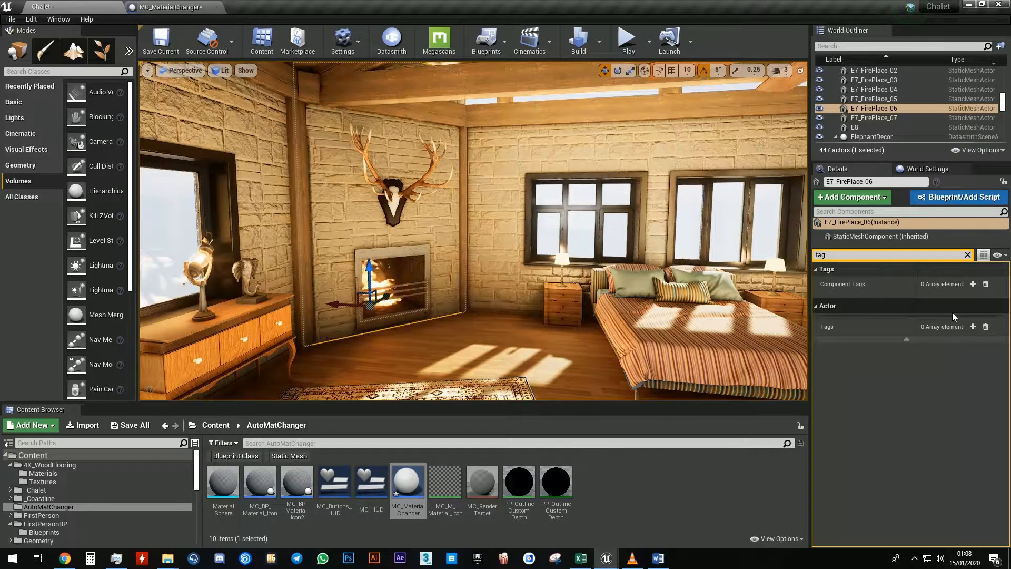
right_click_drag(614, 243, 622, 244)
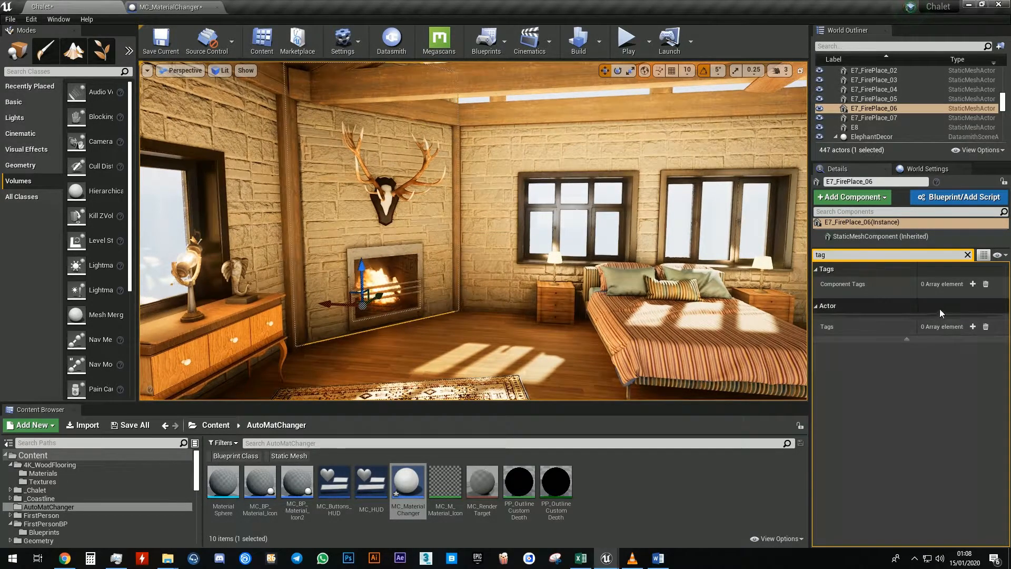
left_click(972, 326)
left_click(941, 341)
type("Wall")
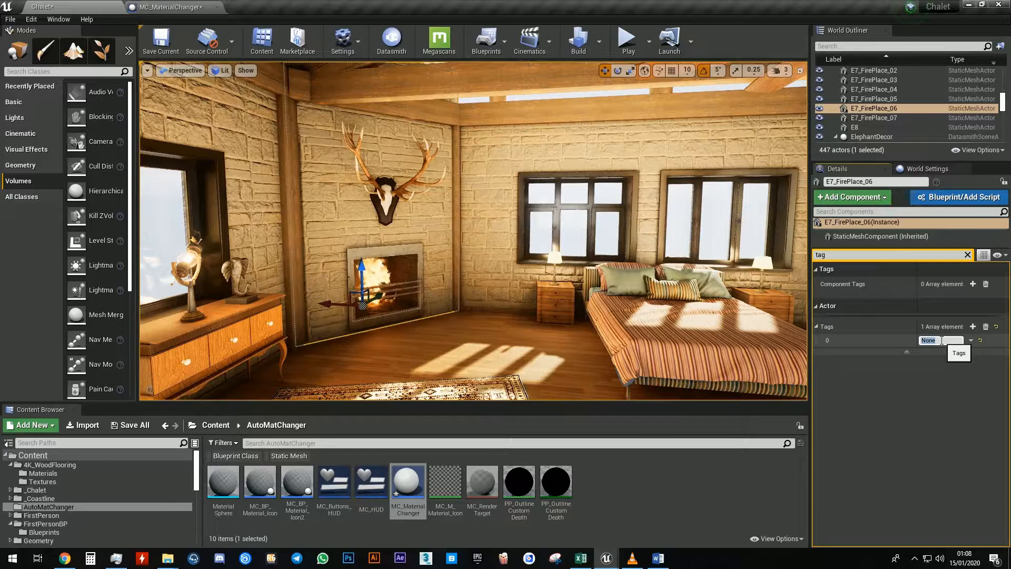
key("Return")
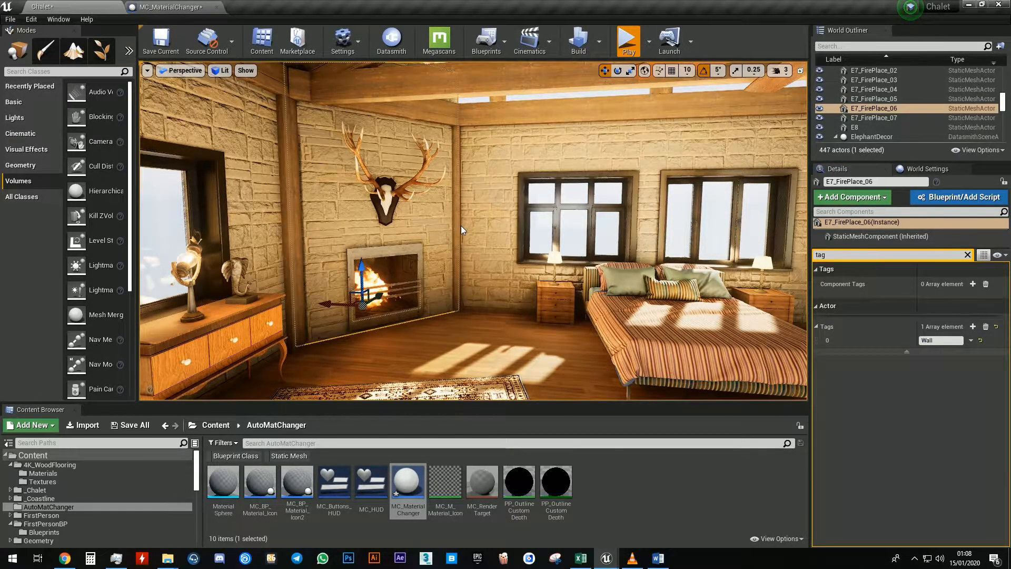
Play-test the level, open the side wall's material options, try two materials, and close them
key("alt+p")
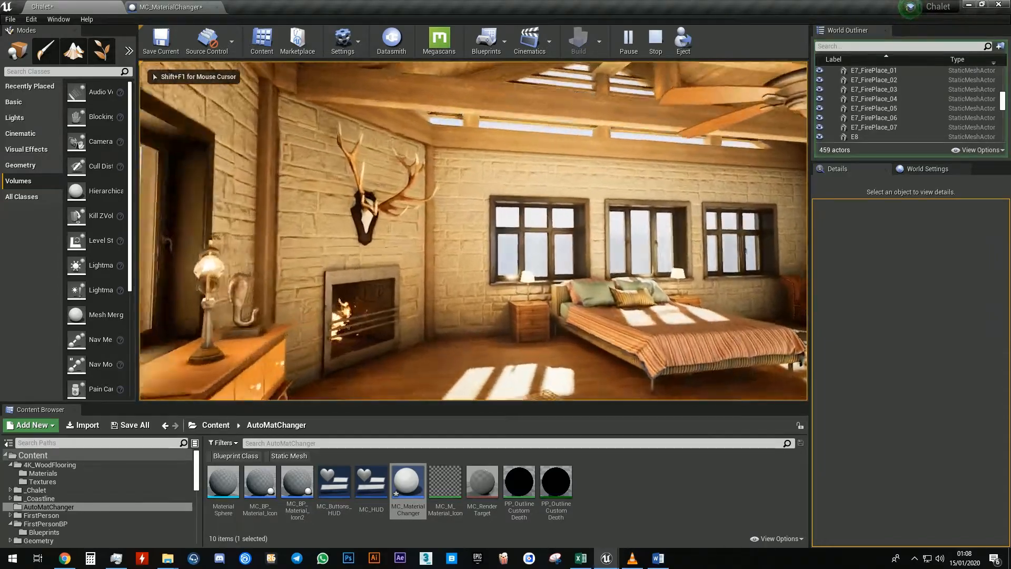
key("w")
left_click(305, 209)
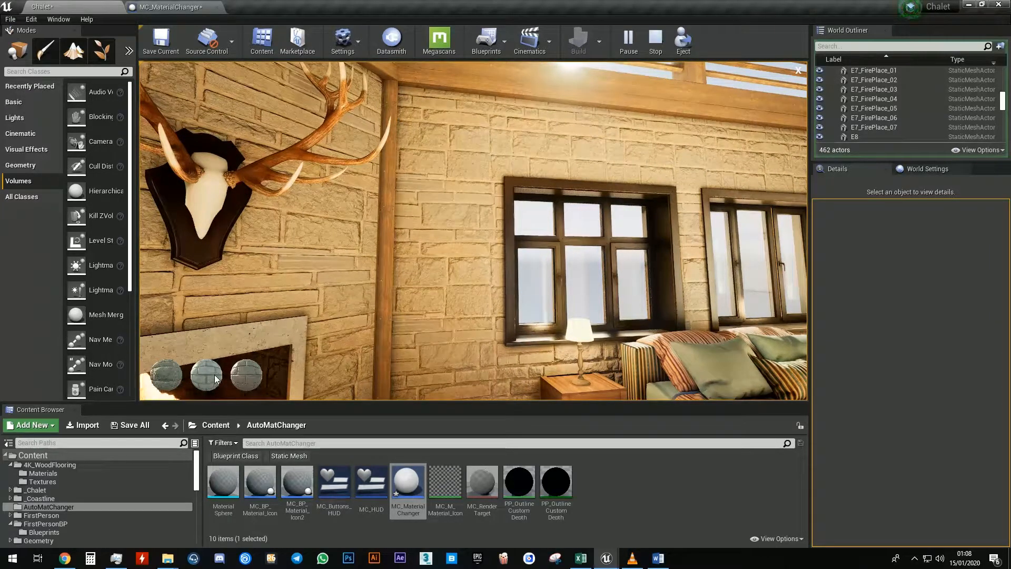
left_click(215, 378)
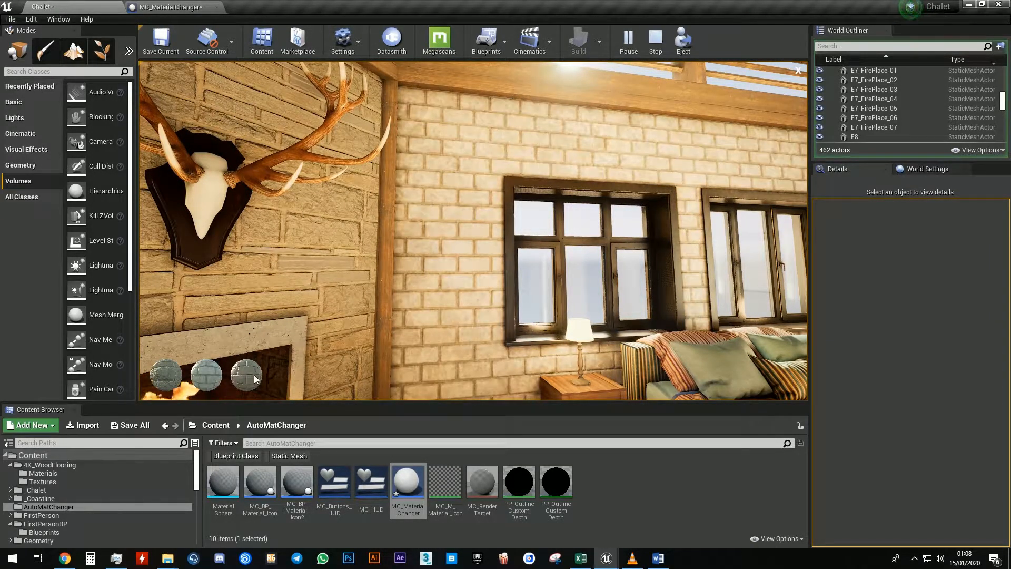
left_click(255, 378)
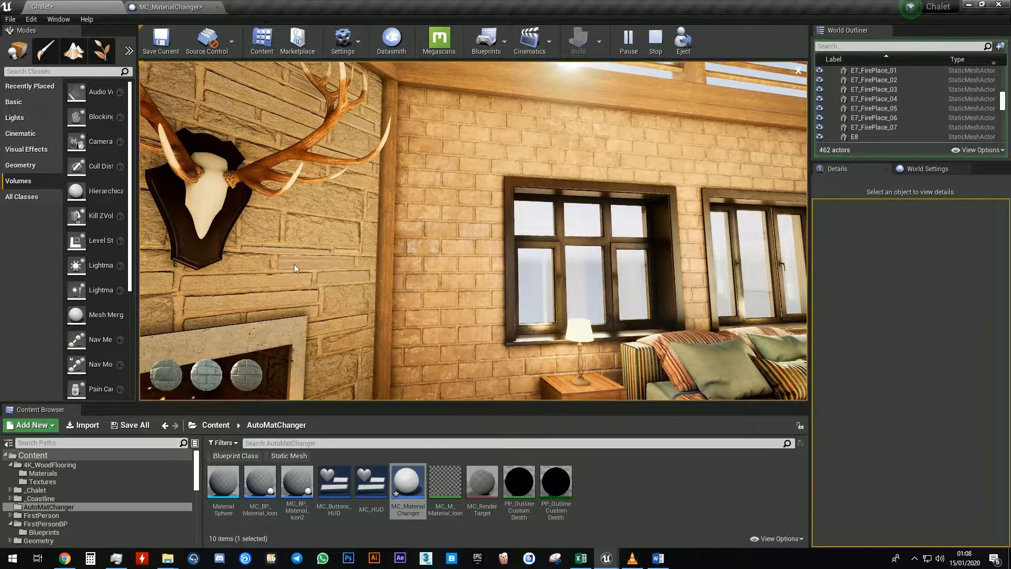
left_click(797, 71)
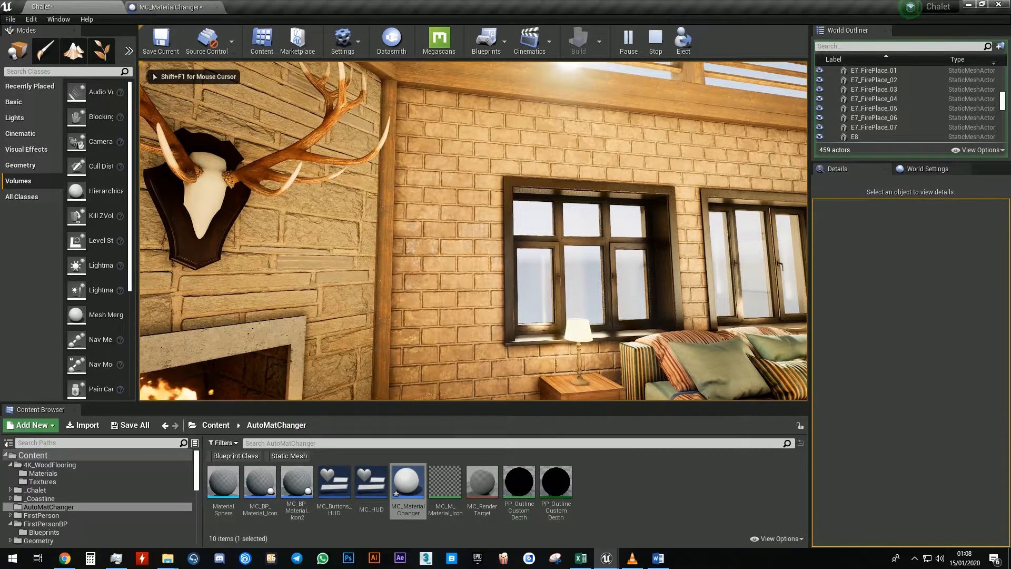
Walk to the fireplace wall, apply a material option, close the menu, and stop play-testing
key("w")
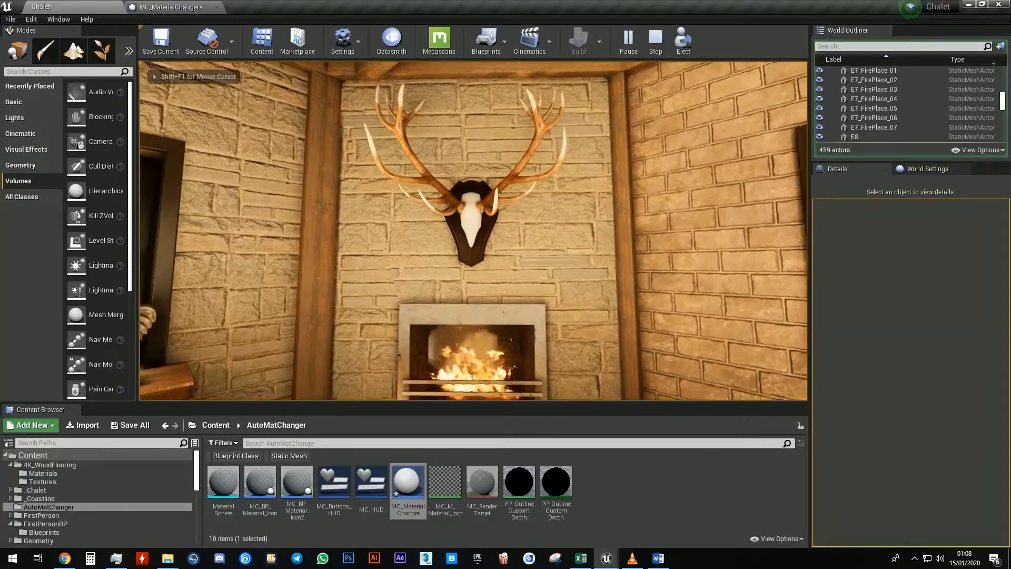
key("w")
left_click(558, 96)
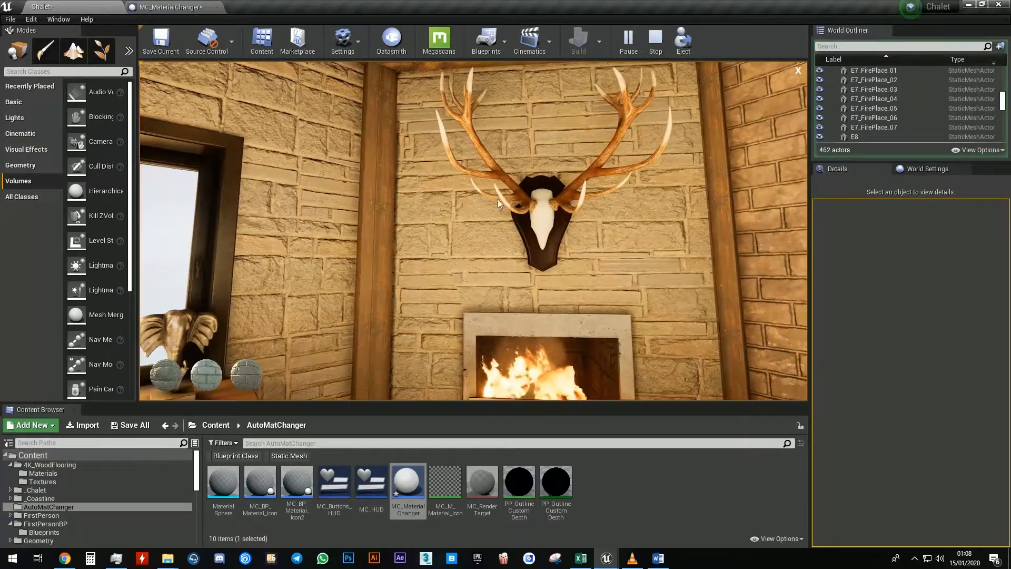
left_click(198, 378)
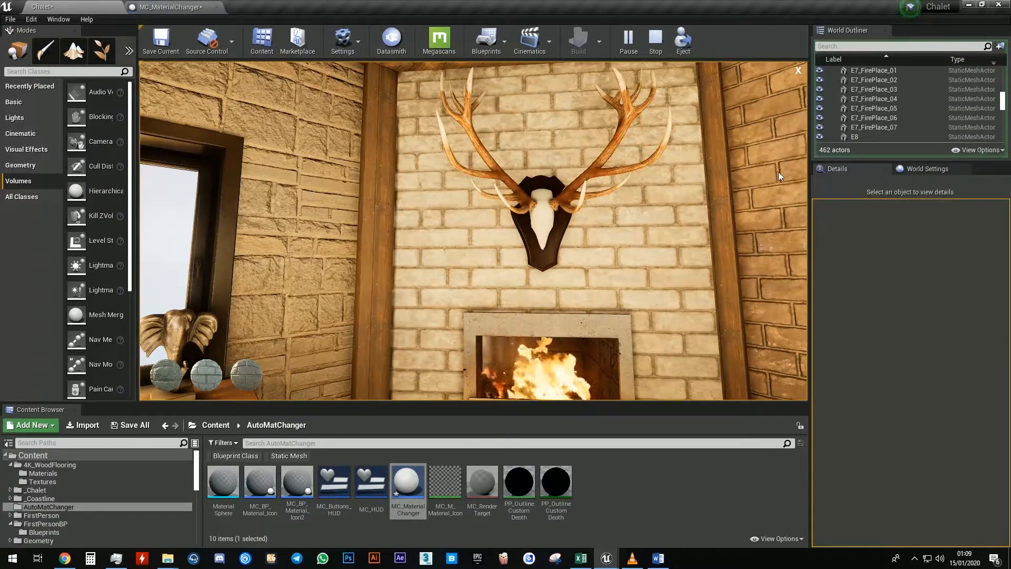
left_click(801, 72)
key("s")
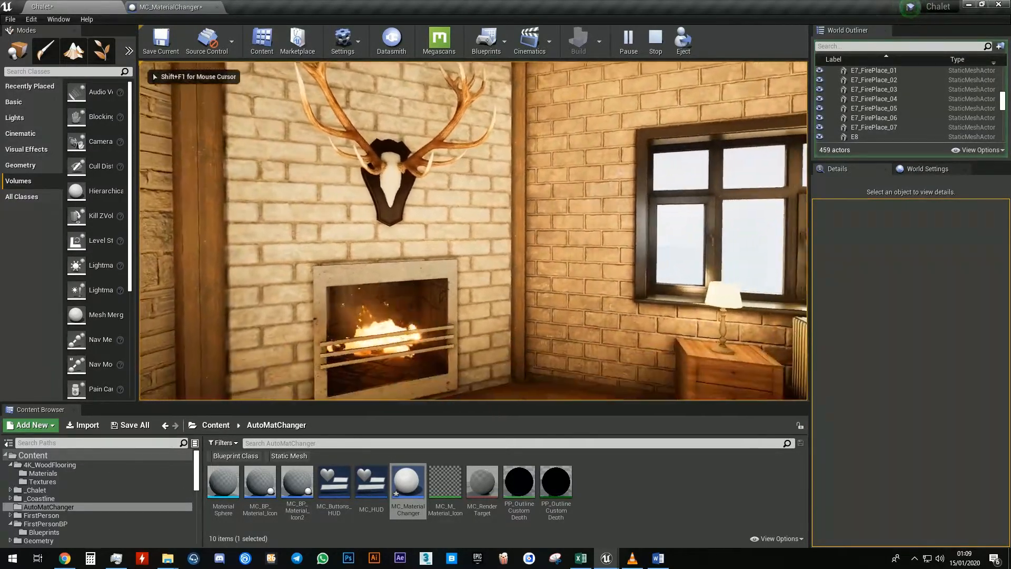
key("Escape")
key("s")
right_click_drag(803, 95, 890, 100)
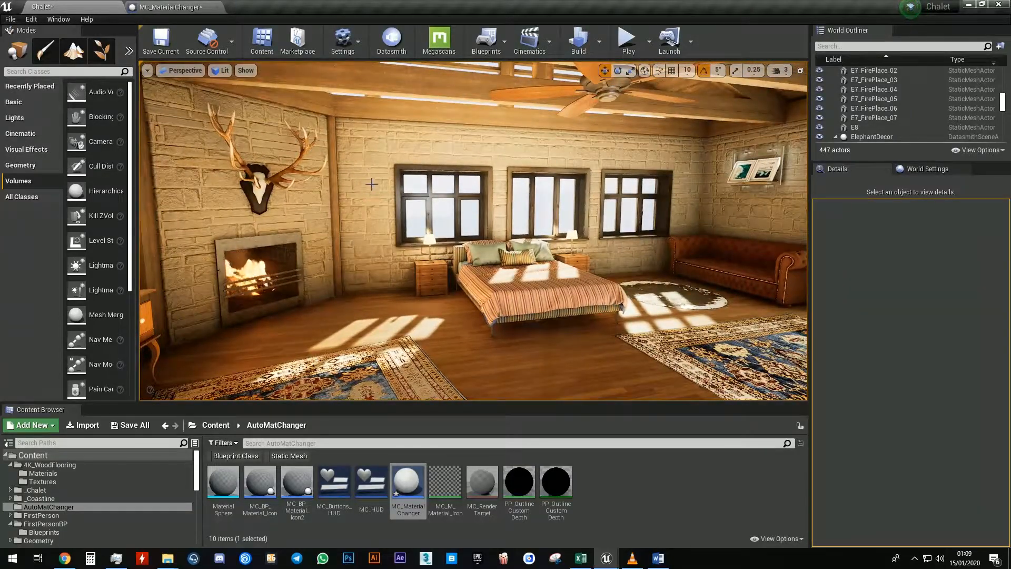
Select Main_Wall_03, the fireplace wall and other walls in turn to compare their actor tags
left_click(395, 151)
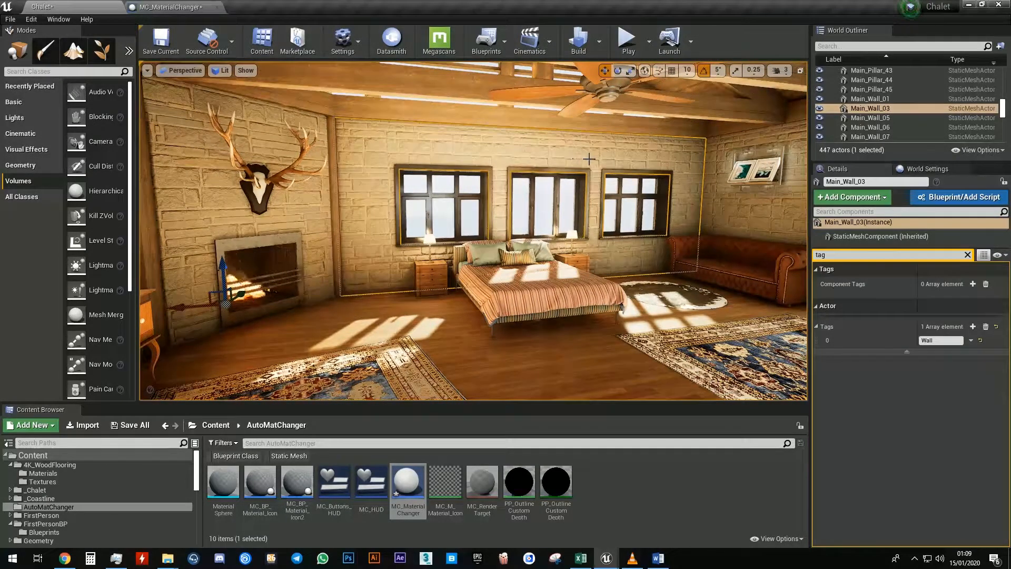
left_click(312, 209)
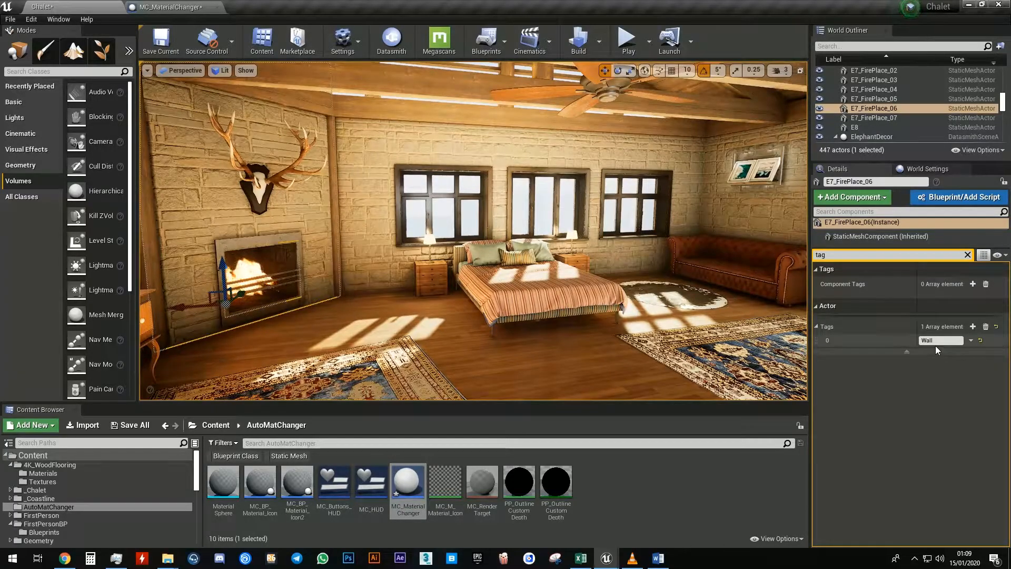
left_click(463, 154)
right_click_drag(669, 209, 701, 210)
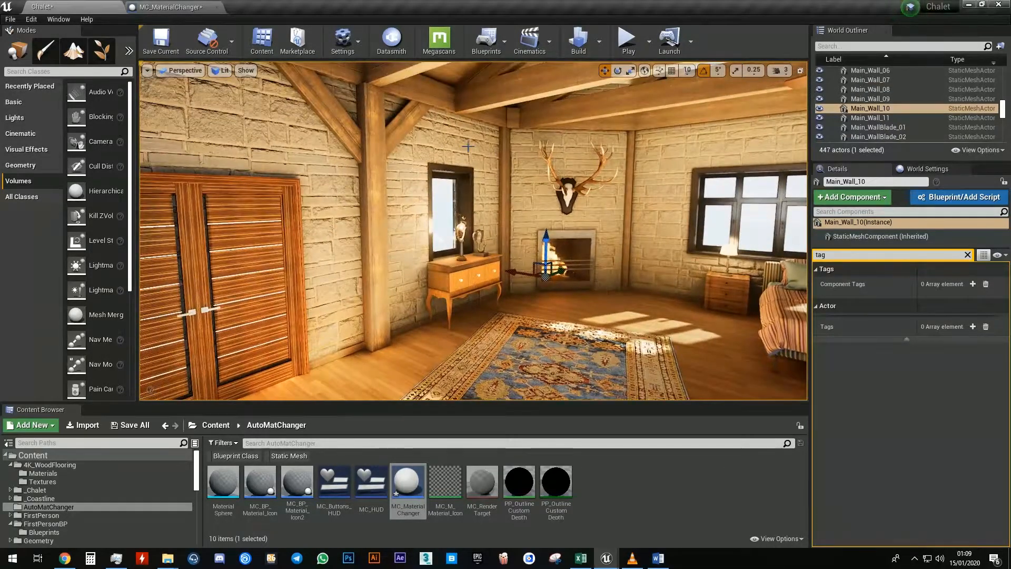
left_click(468, 147, "ctrl")
right_click_drag(468, 147, 548, 145)
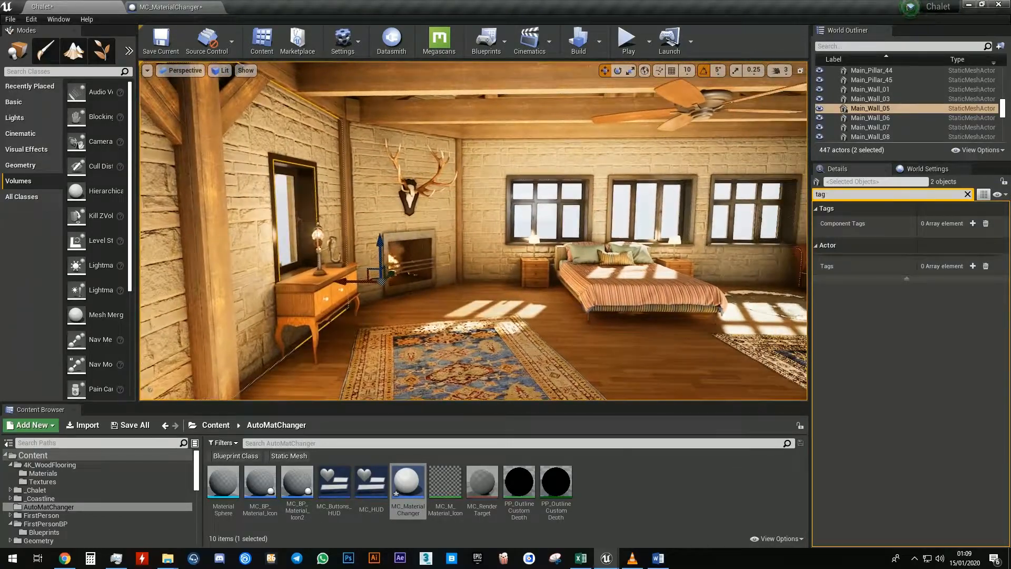
Add the actor tag Wall to the two selected wall actors
right_click_drag(294, 173, 474, 141)
left_click(972, 266)
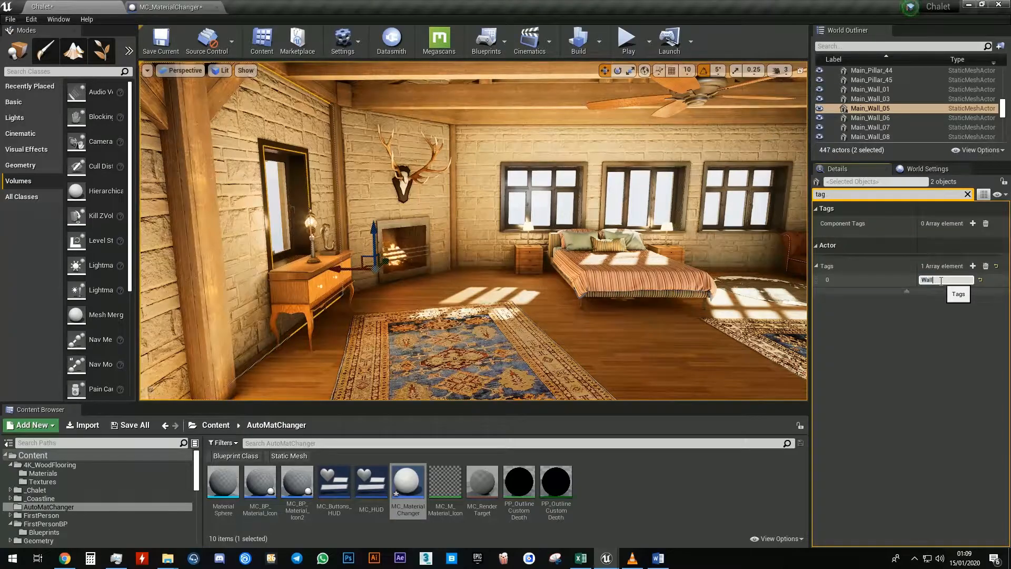
right_click_drag(632, 253, 643, 247)
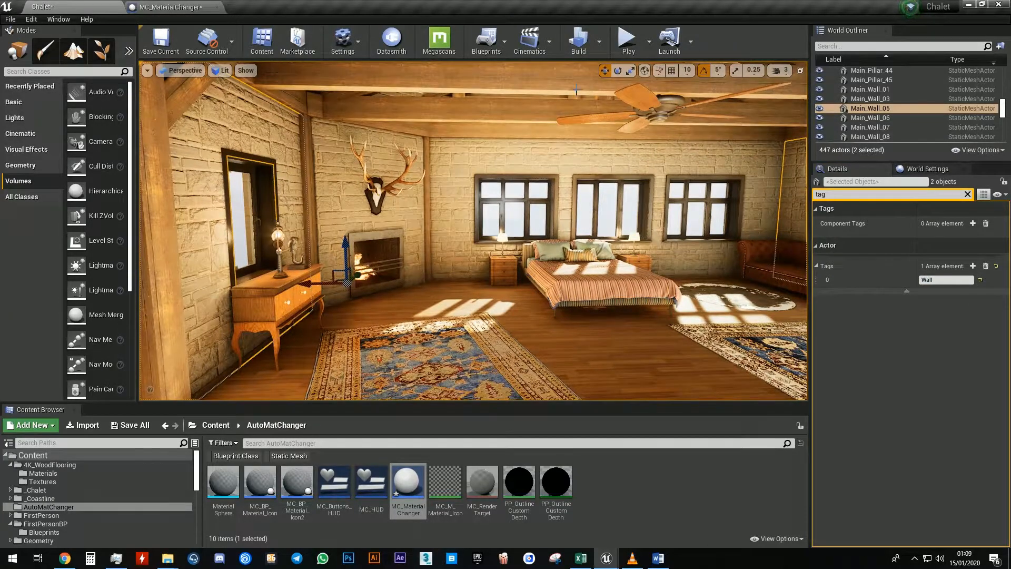
right_click_drag(613, 177, 653, 173)
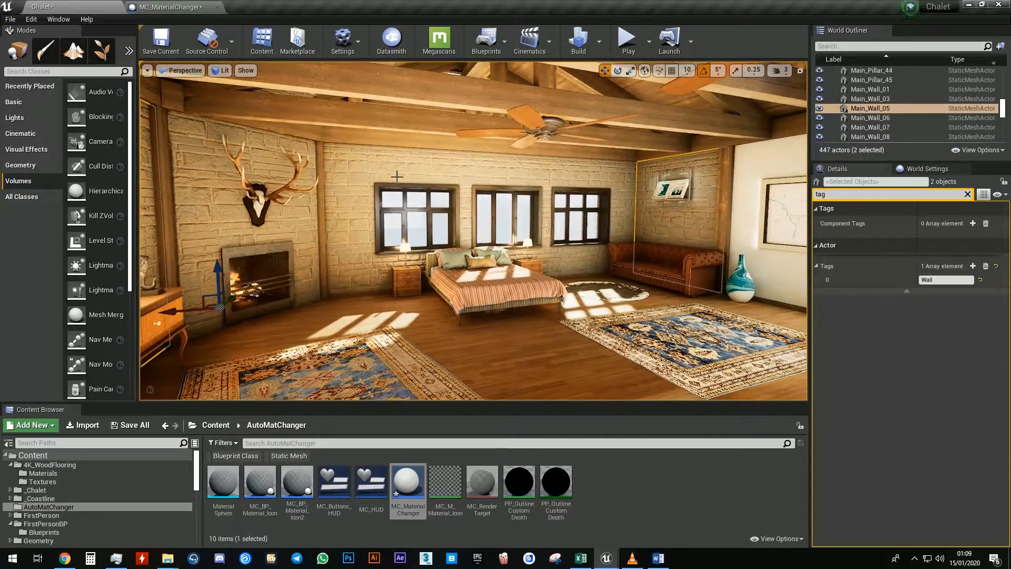
right_click_drag(471, 173, 397, 183)
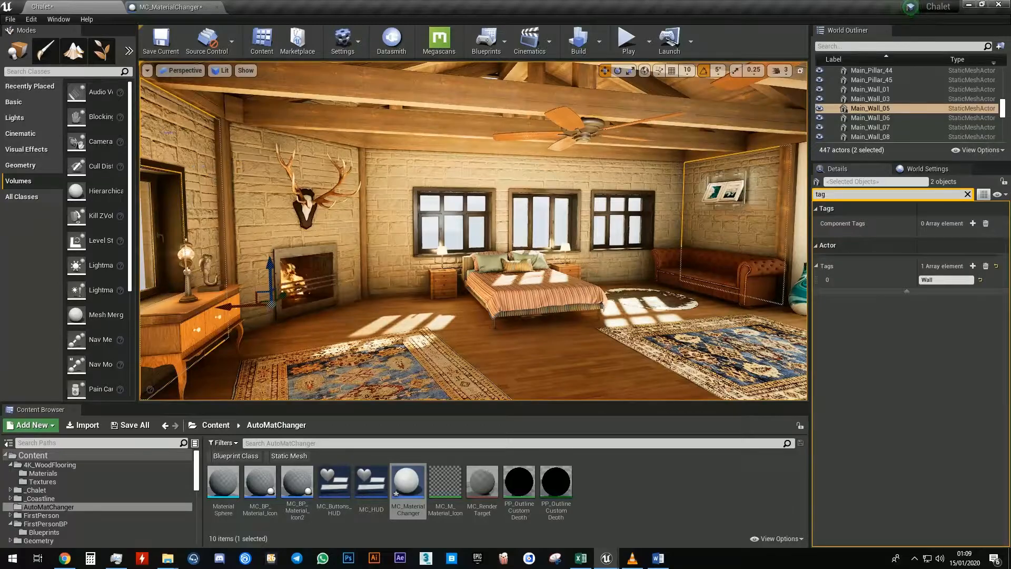
In the MC_MaterialChanger blueprint, enable the default for 'Affect all actors with the same tag' and compile
left_click(168, 9)
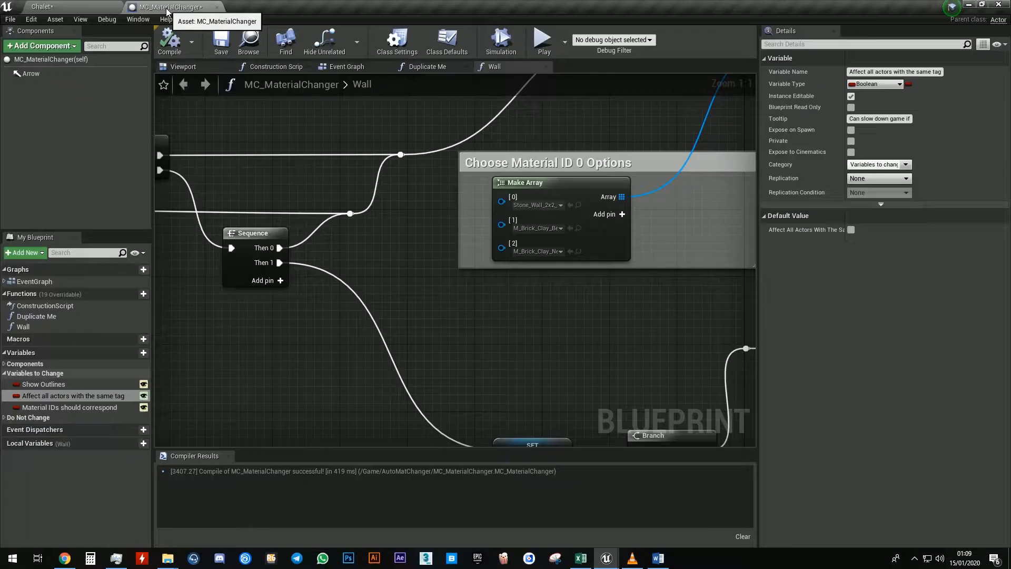
double_click(42, 396)
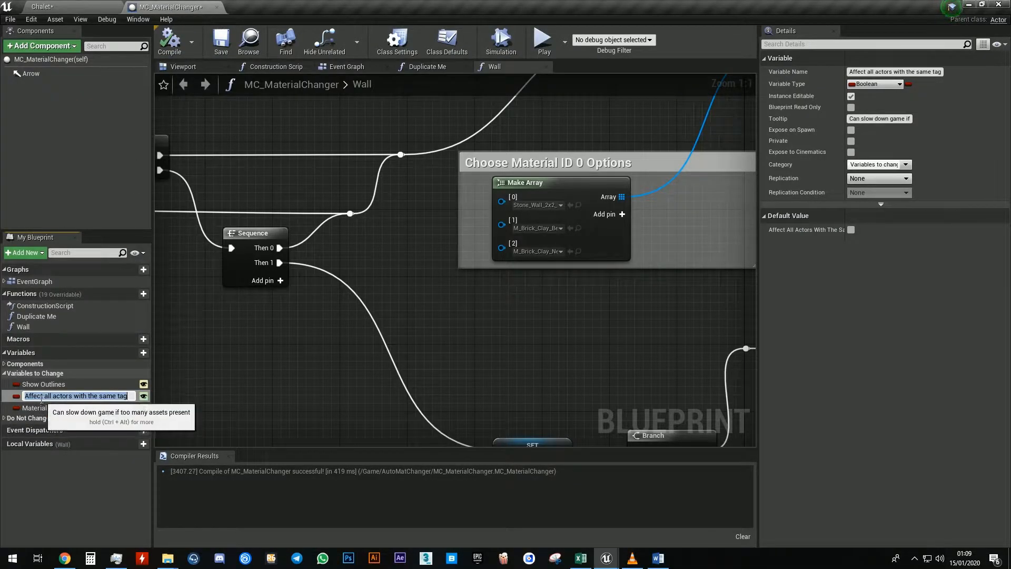
key("Return")
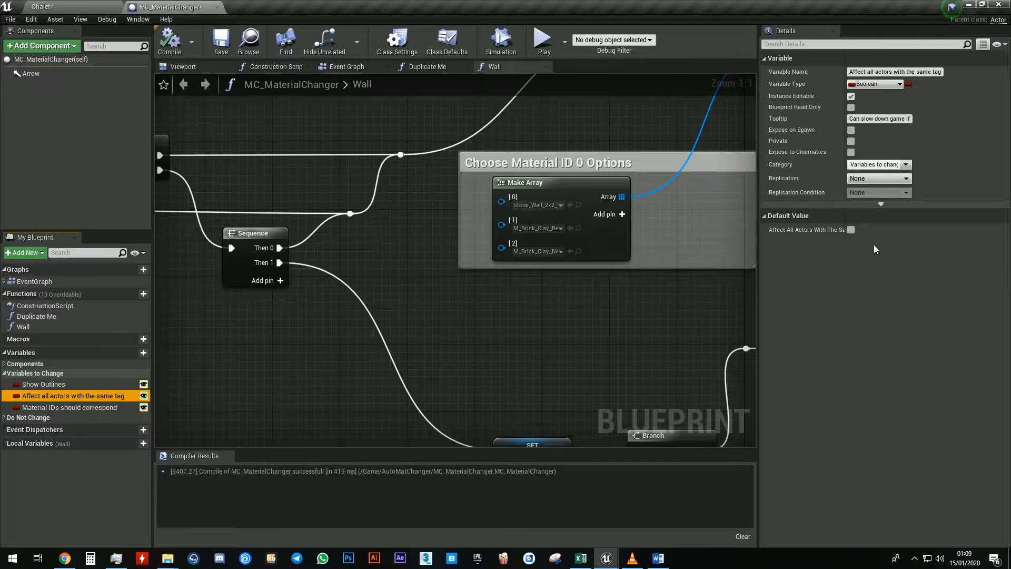
left_click(850, 229)
left_click(166, 48)
Play-test the level, walk to the fireplace wall and open its material options
left_click(90, 5)
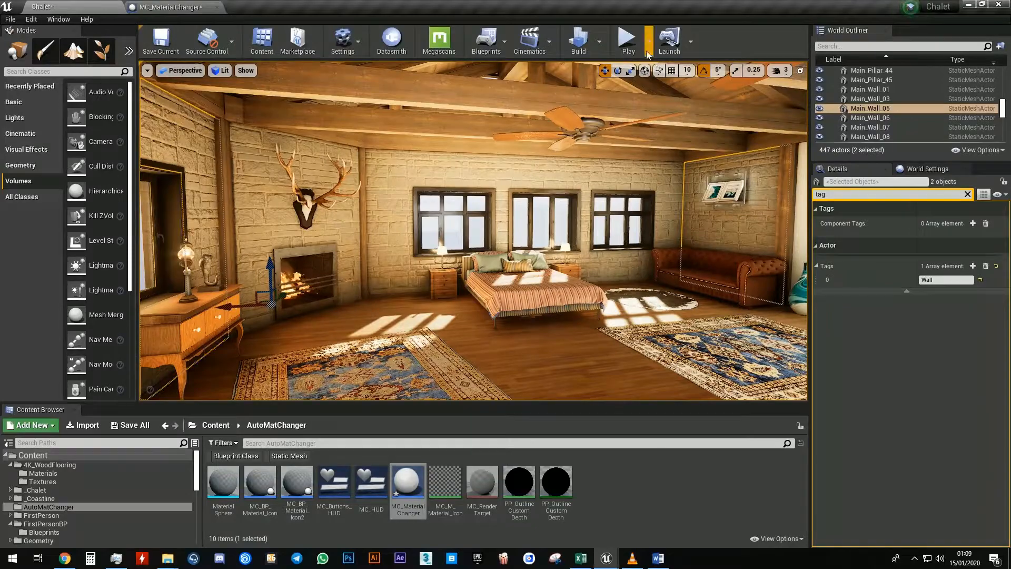
left_click(628, 39)
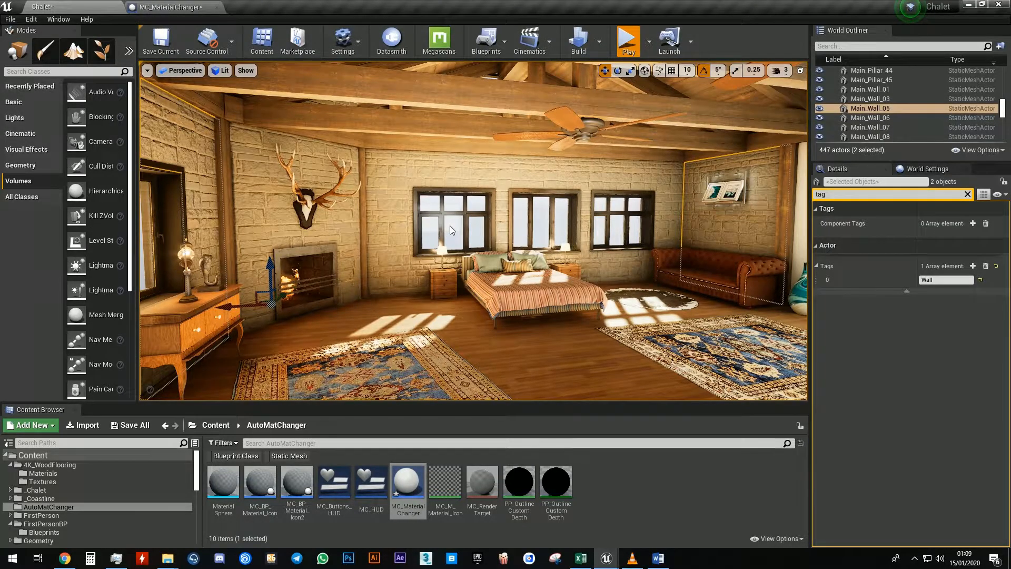
key("w")
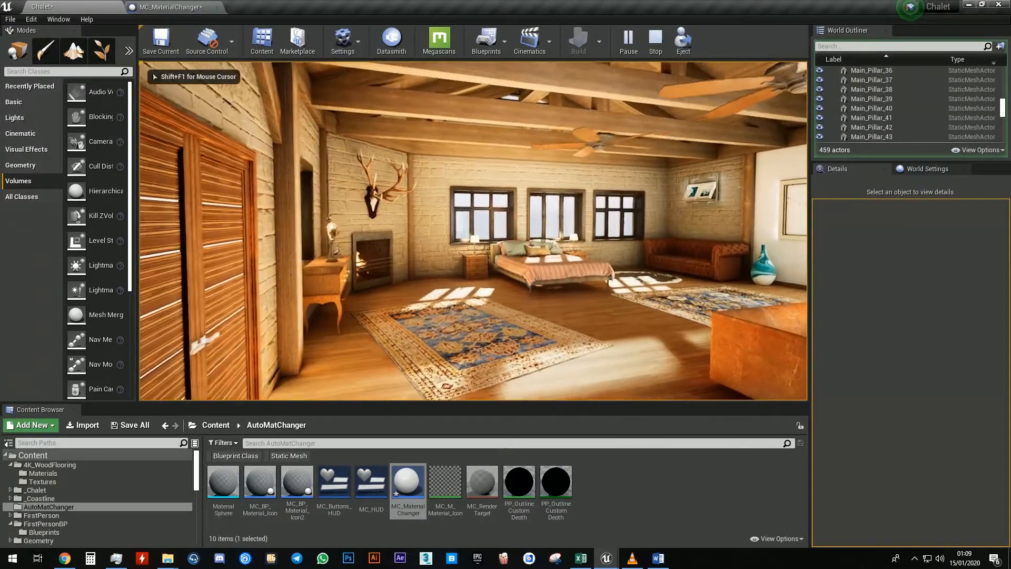
key("w")
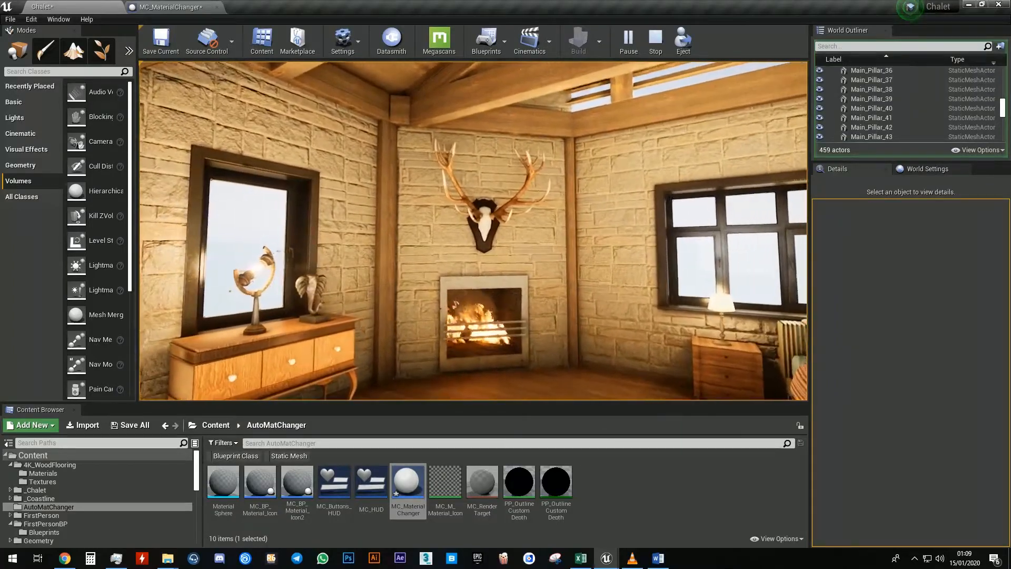
key("e")
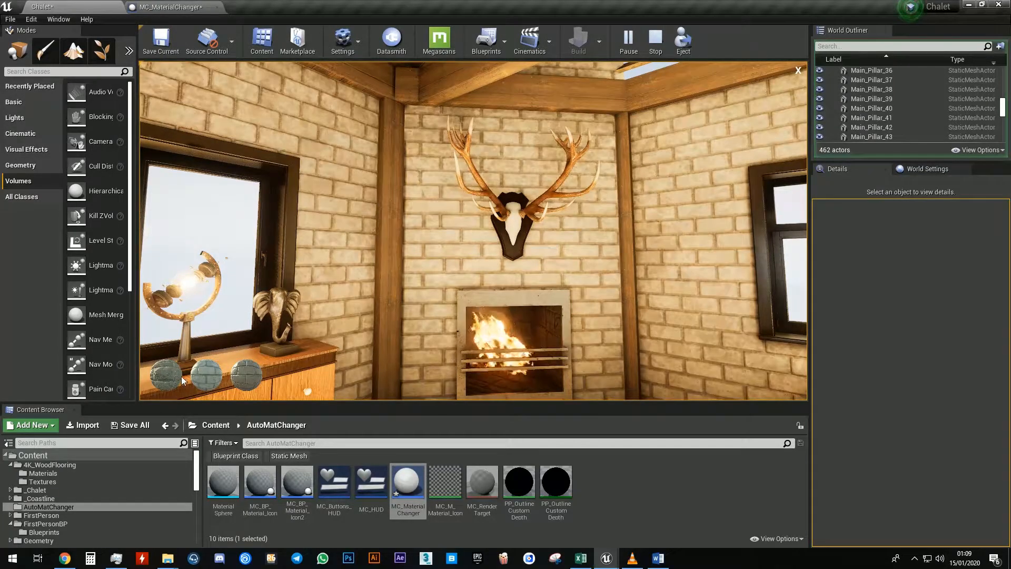
Cycle through the wall's material options, close the menu and stop play-testing
left_click(246, 377)
left_click(205, 375)
left_click(169, 376)
left_click(246, 379)
left_click(211, 378)
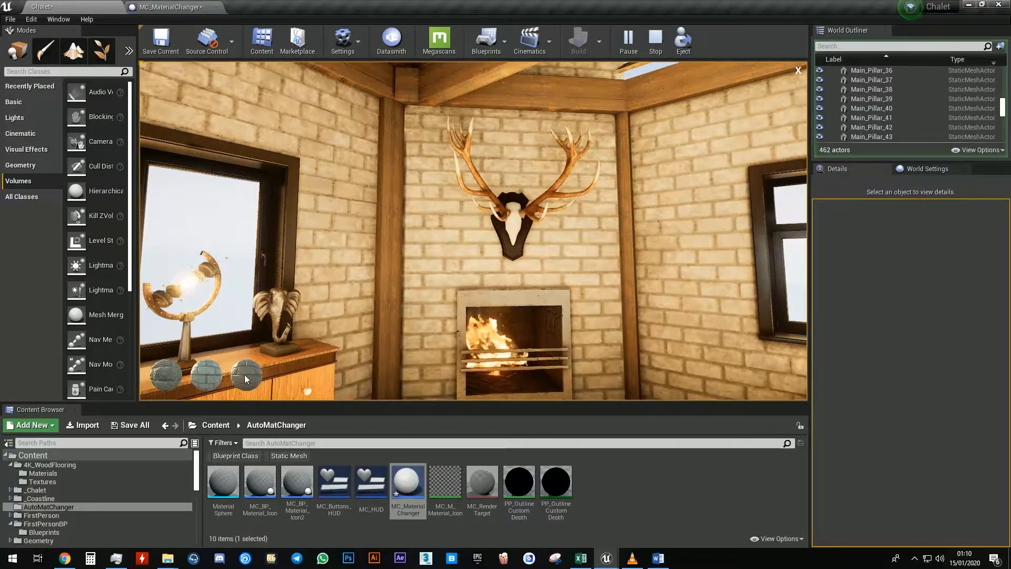
left_click(244, 378)
left_click(214, 377)
left_click(167, 376)
left_click(248, 376)
left_click(208, 377)
left_click(190, 378)
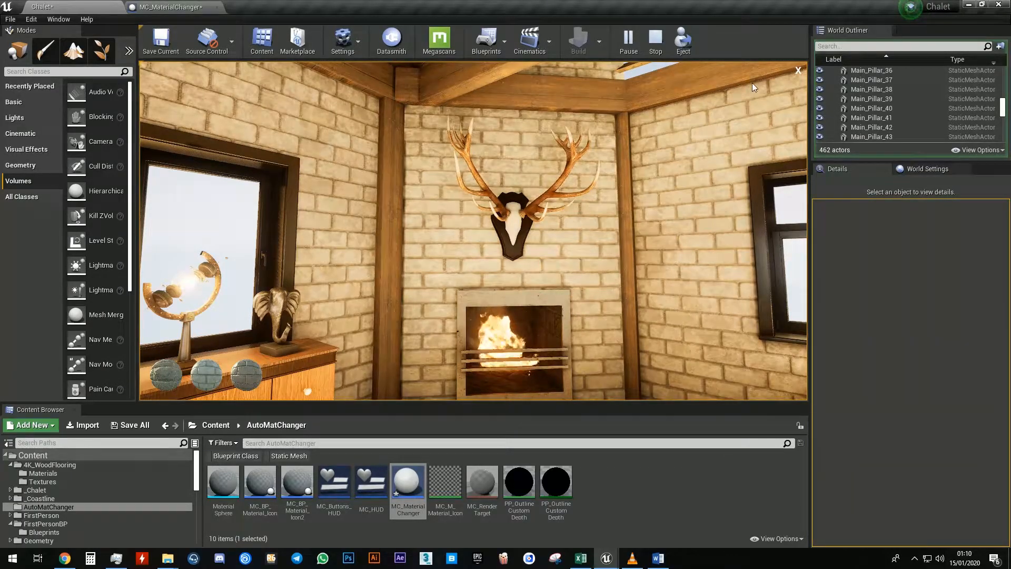
left_click(797, 72)
key("Escape")
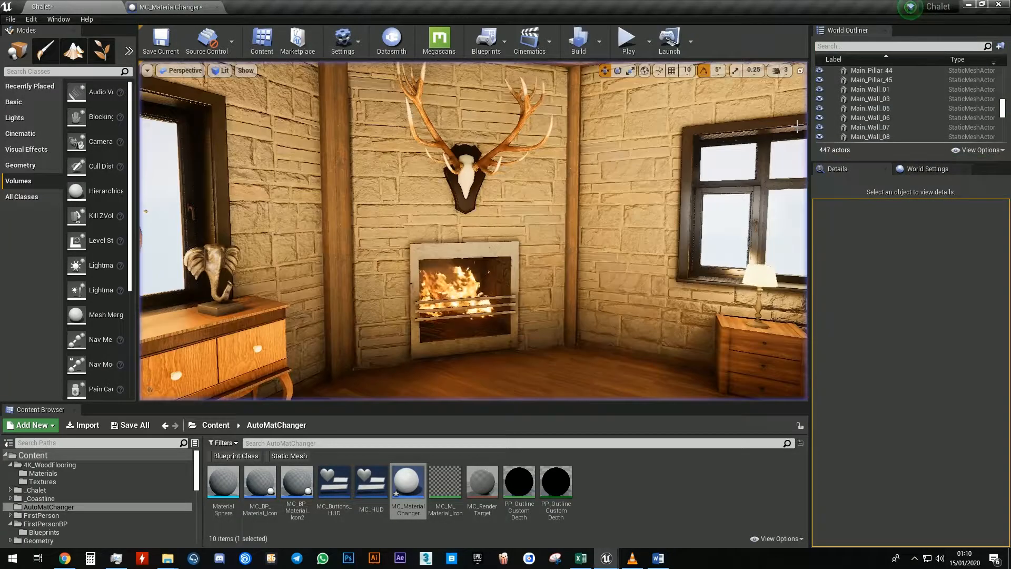
Select the main floor Main_Floor01 and add the actor tag Floor
right_click_drag(474, 230, 495, 232)
key("s")
left_click(477, 215)
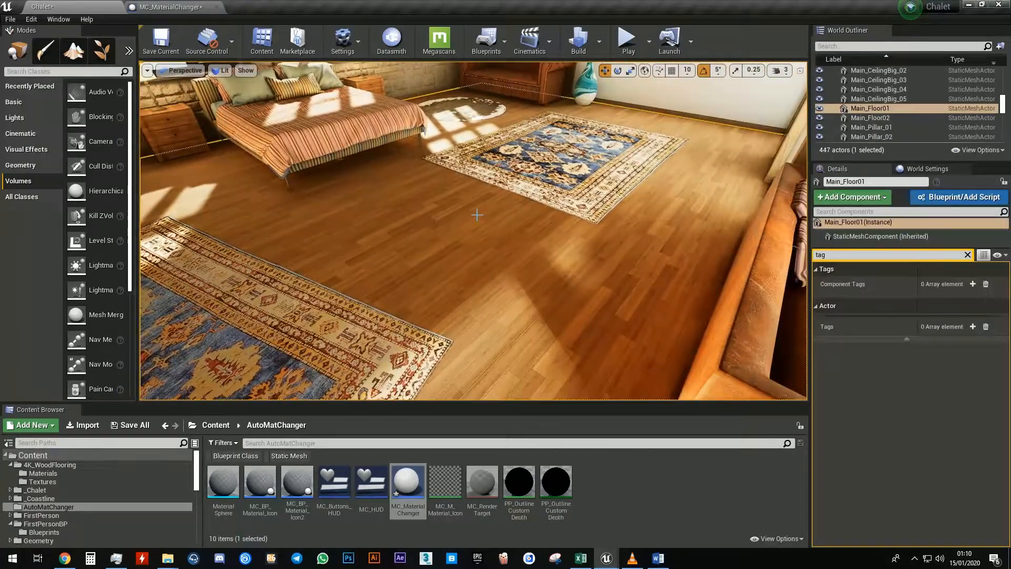
left_click(973, 327)
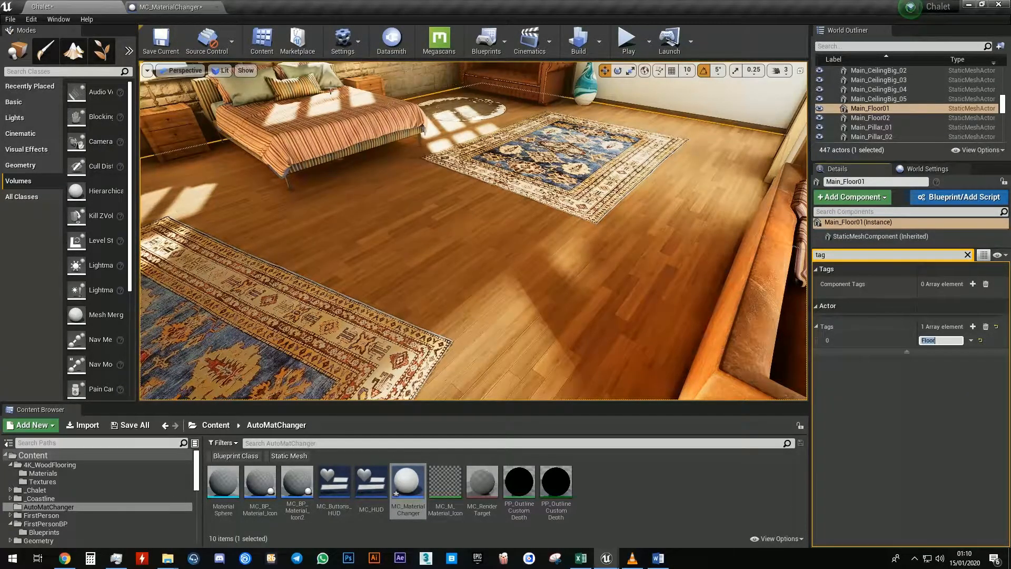
Duplicate the Duplicate Me function in the blueprint and rename the copy Floor
left_click(174, 6)
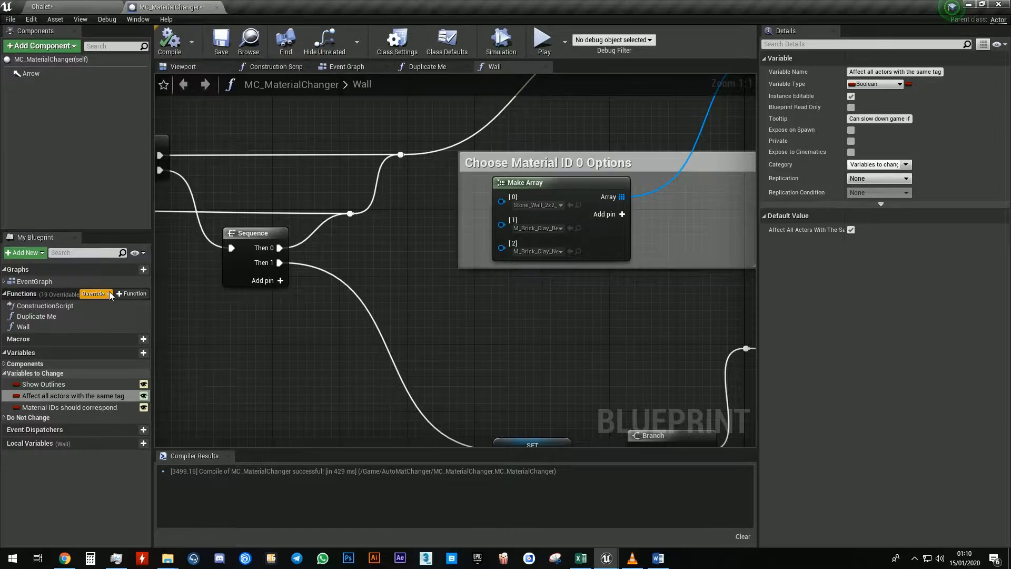
right_click(46, 316)
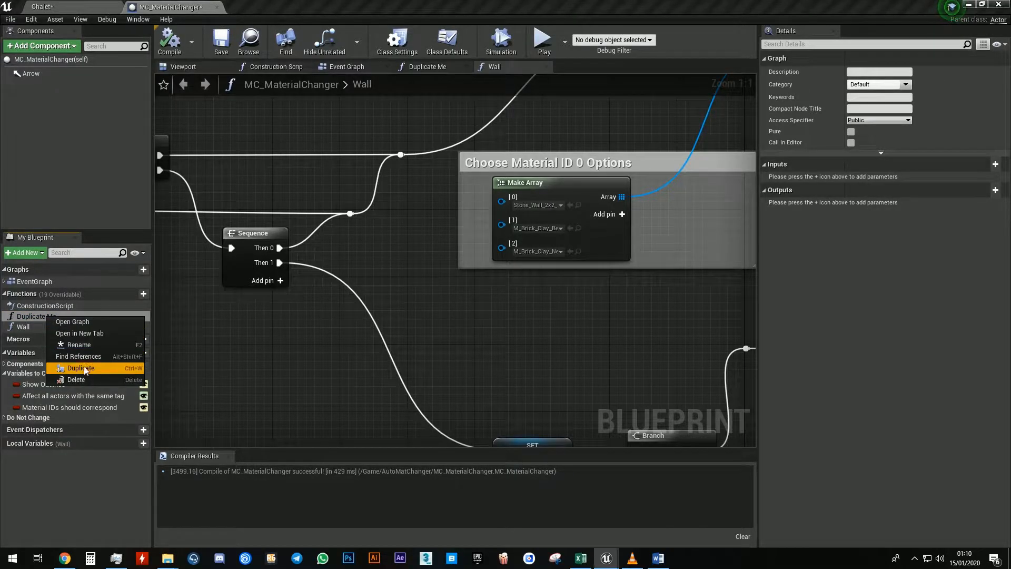
left_click(86, 369)
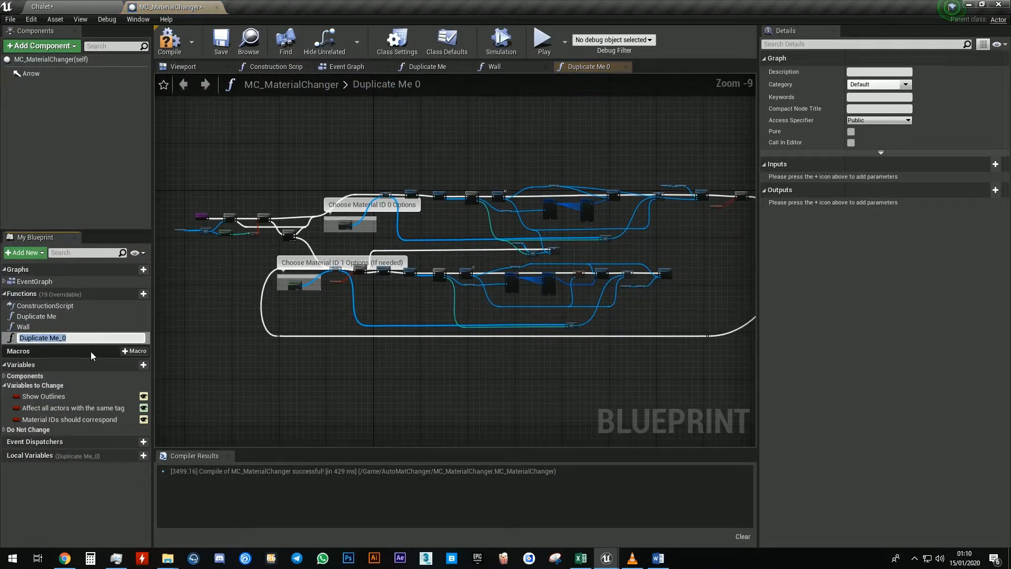
type("Floor")
key("Return")
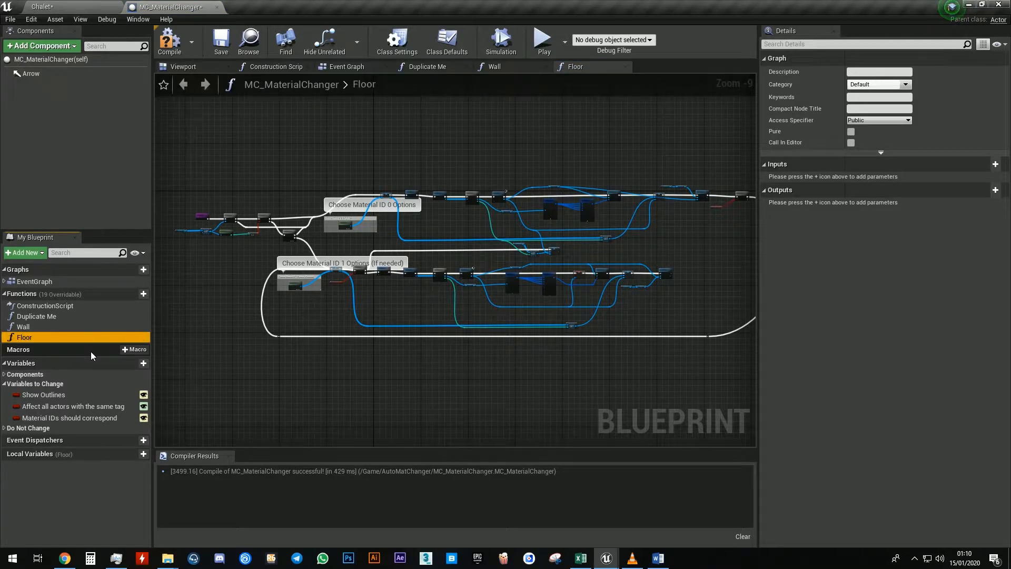
Add pins to the Choose Material ID 0 Options Make Array node so it has four elements
scroll(348, 232, "up", 9)
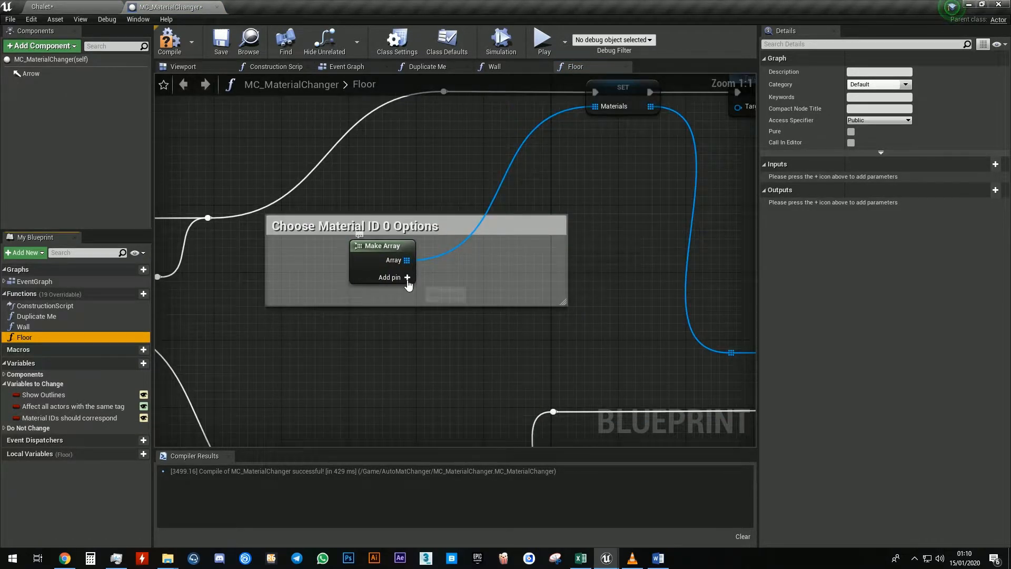
left_click(407, 277)
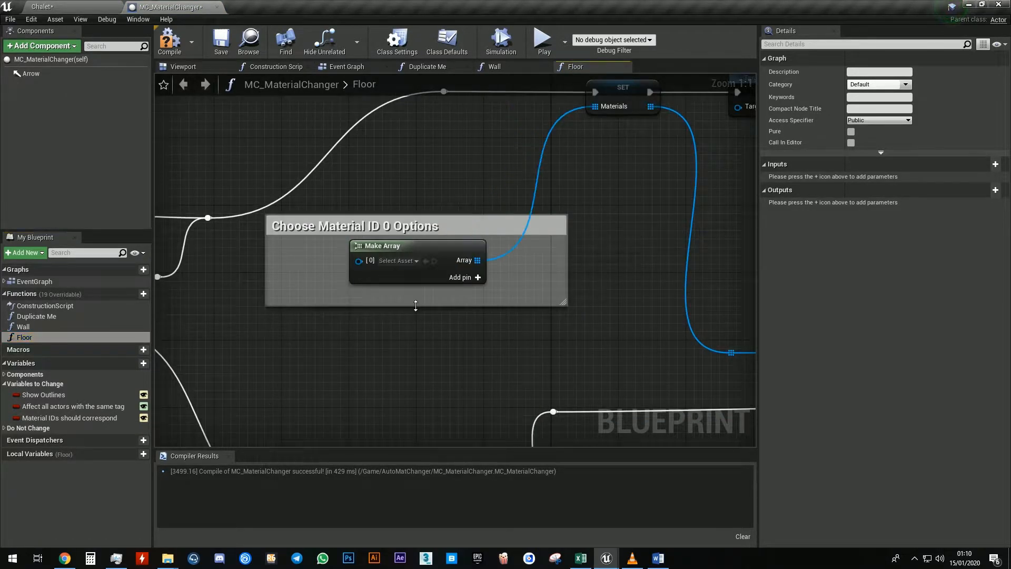
left_click(477, 278)
left_click(478, 278)
Locate the floor's M_Oak_Floor material and assign it to element 0 of the array
left_click(79, 7)
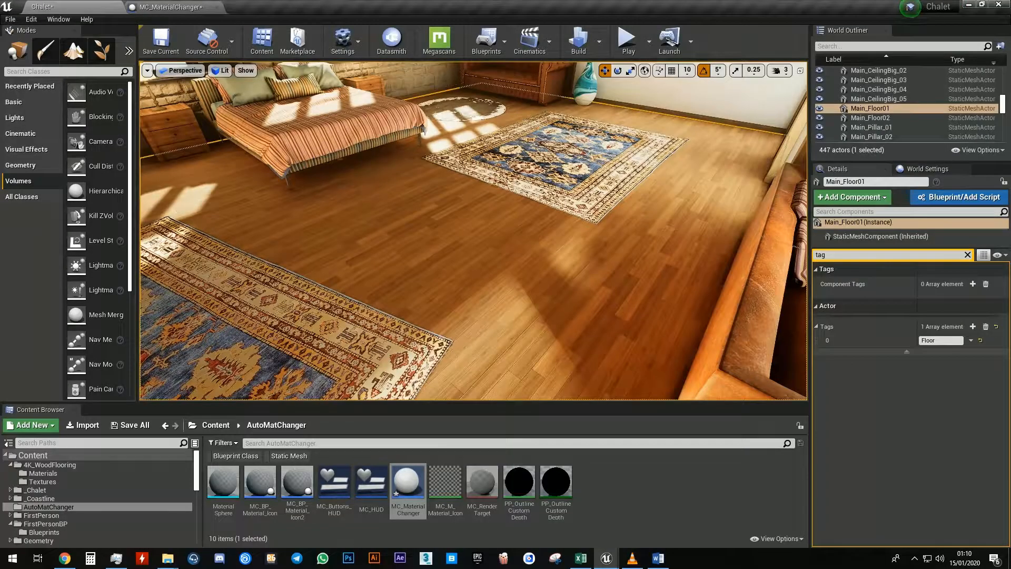
left_click(967, 254)
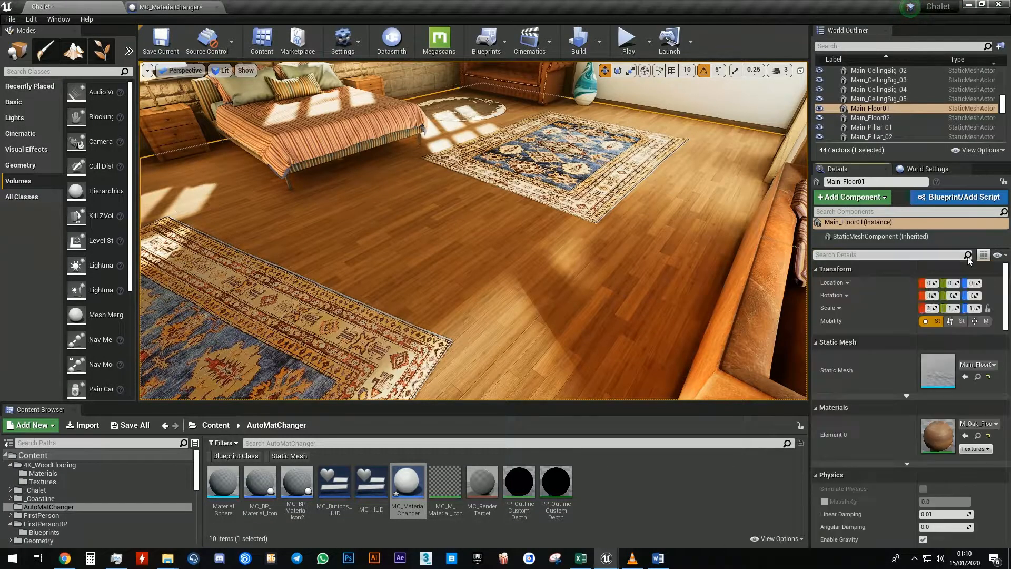
left_click(978, 436)
left_click(171, 7)
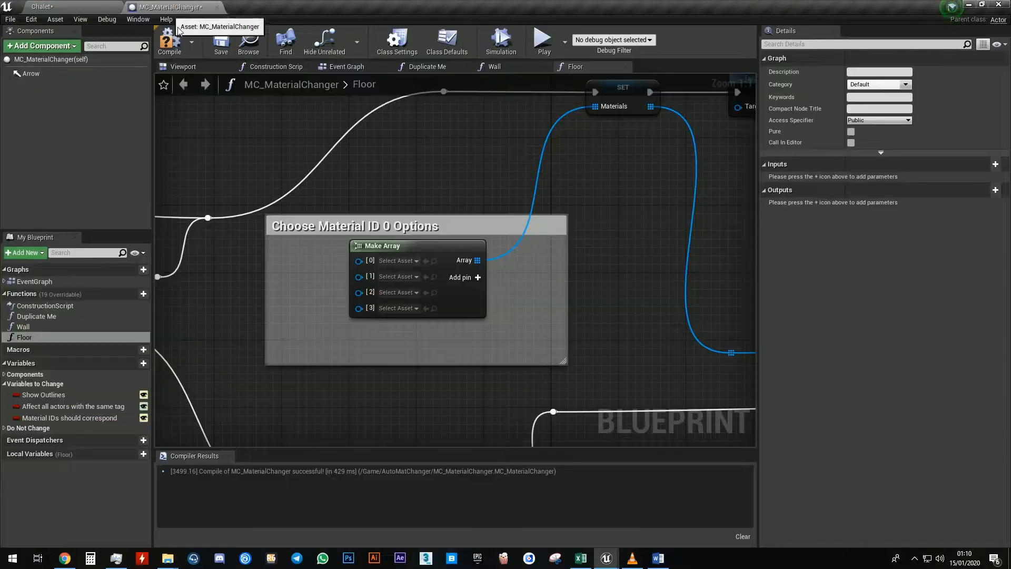
left_click(426, 262)
Set elements 1 and 2 to the M_Wood_Floor_Walnut_Polished and M_Wood_Floor_Walnut_Worn materials
left_click(404, 277)
type("wood")
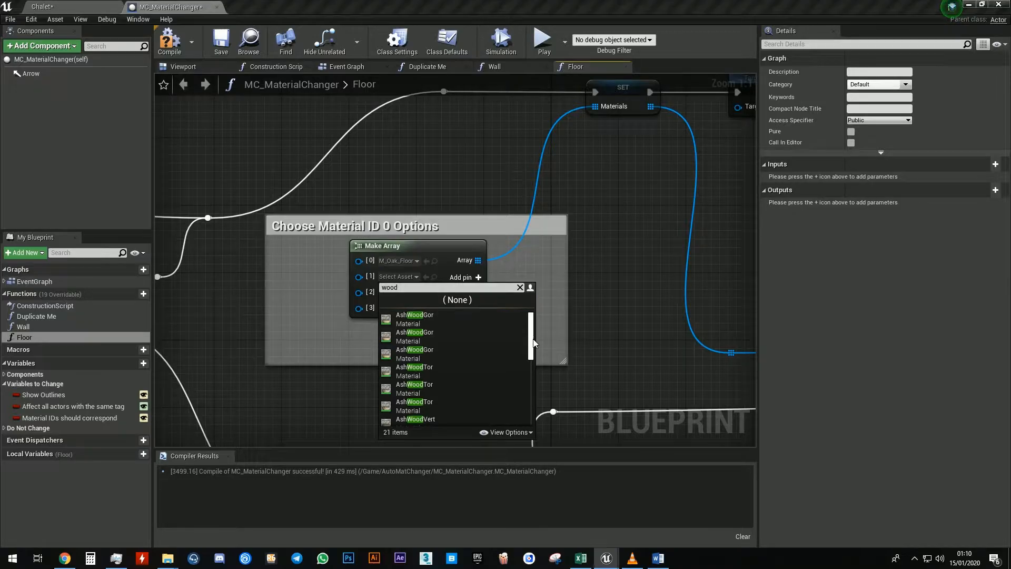
scroll(532, 366, "down", 3)
left_click(476, 345)
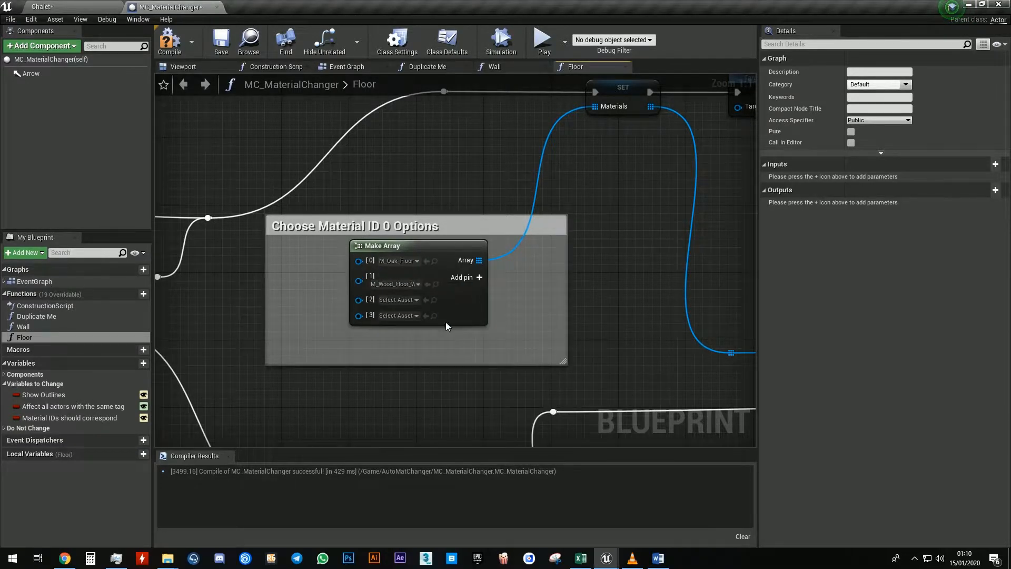
left_click(413, 301)
type("wo")
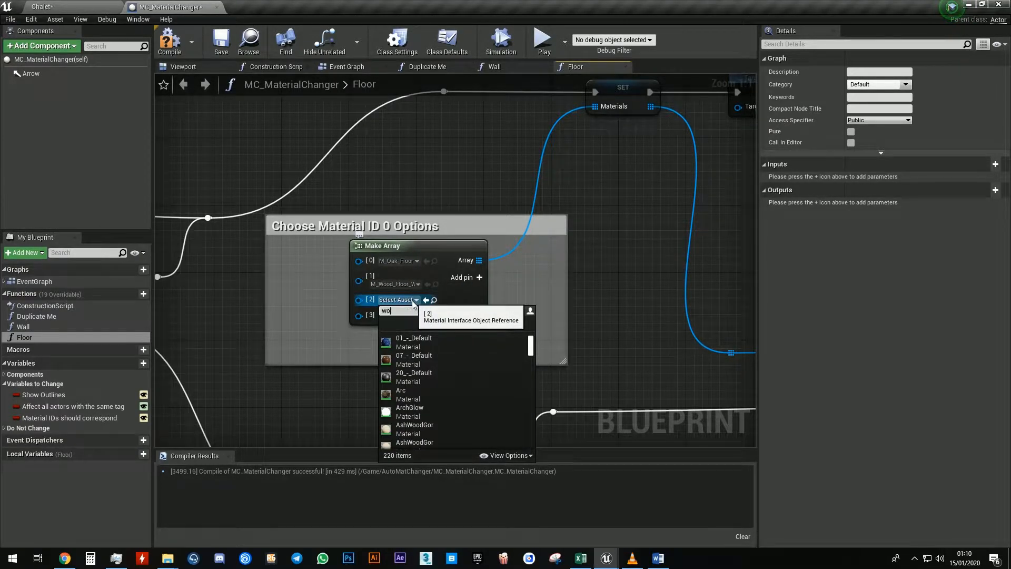
type("od")
scroll(533, 360, "down", 5)
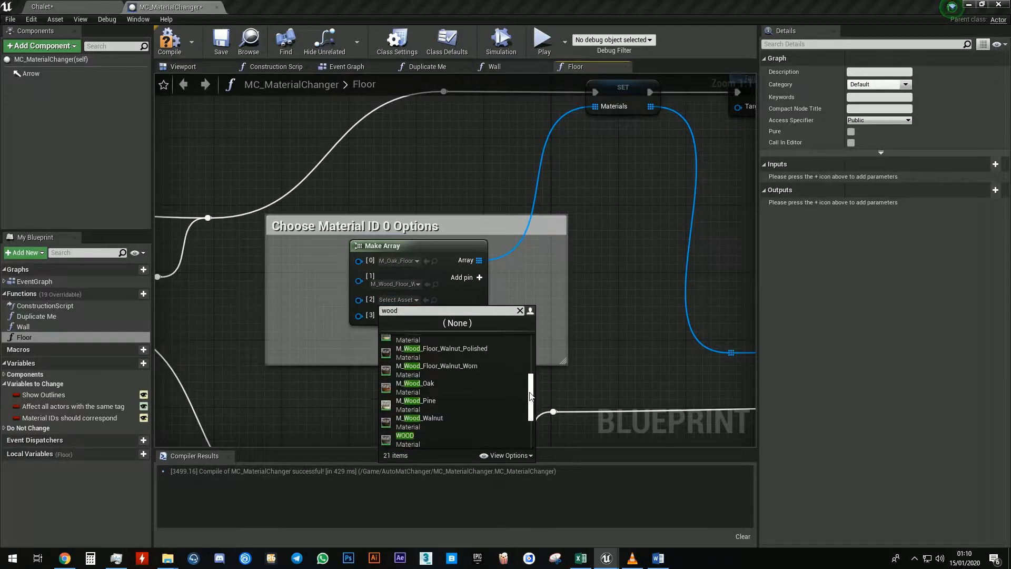
left_click(480, 367)
left_click(410, 310)
left_click(411, 310)
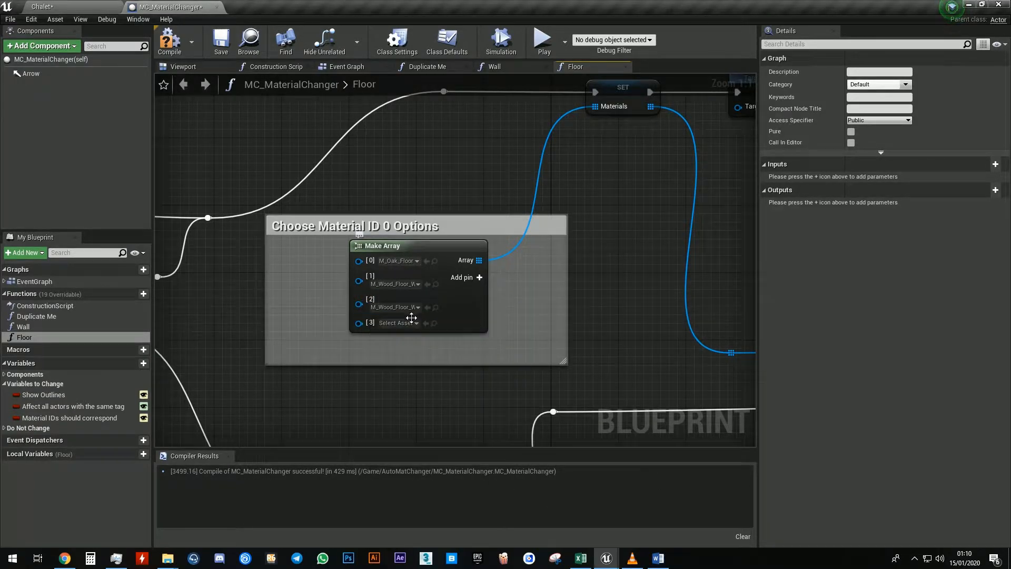
Set element 3 to the M_Wood_Pine material and return to the level editor
left_click(414, 323)
type("wood")
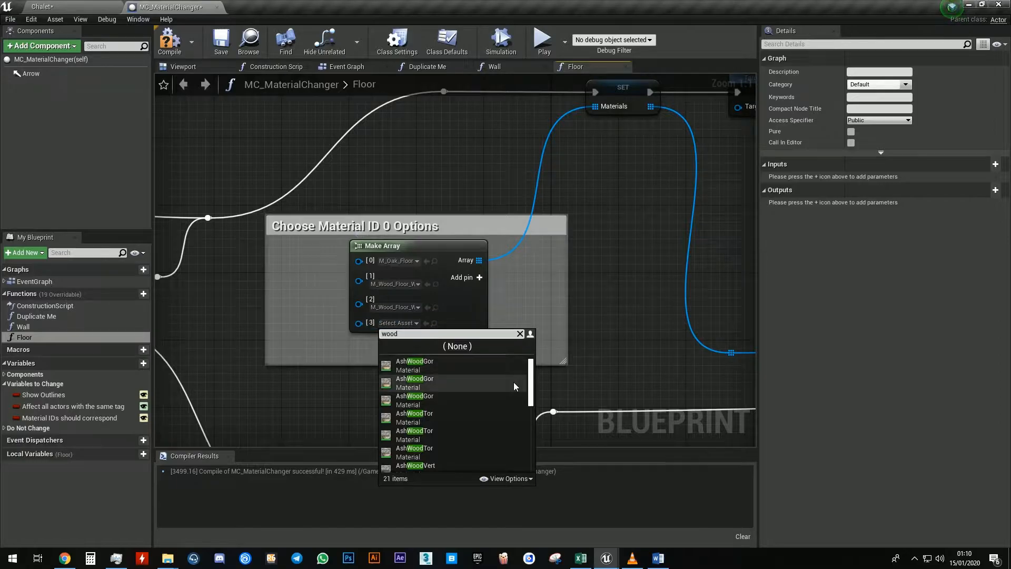
left_click_drag(534, 387, 533, 426)
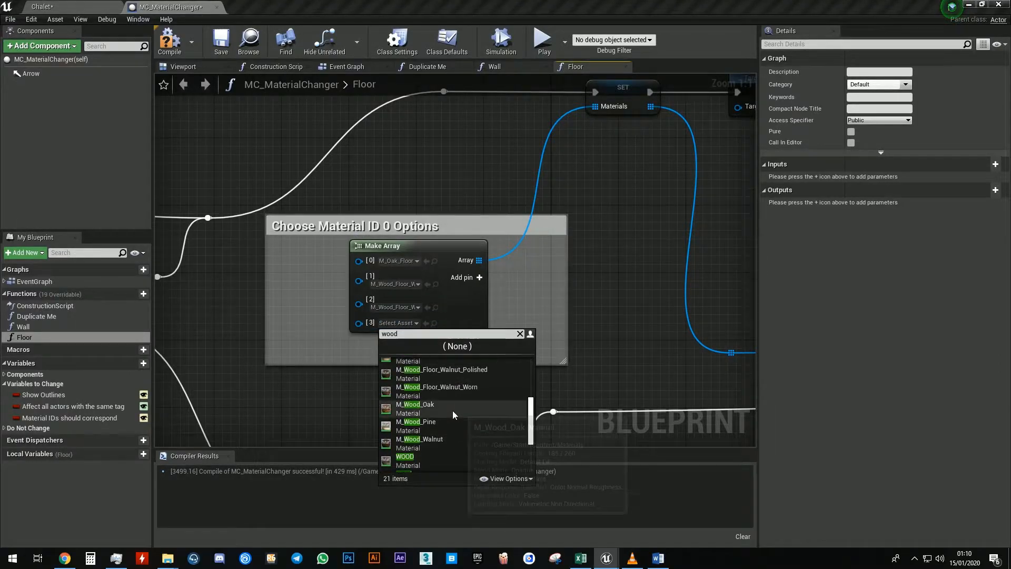
left_click(452, 424)
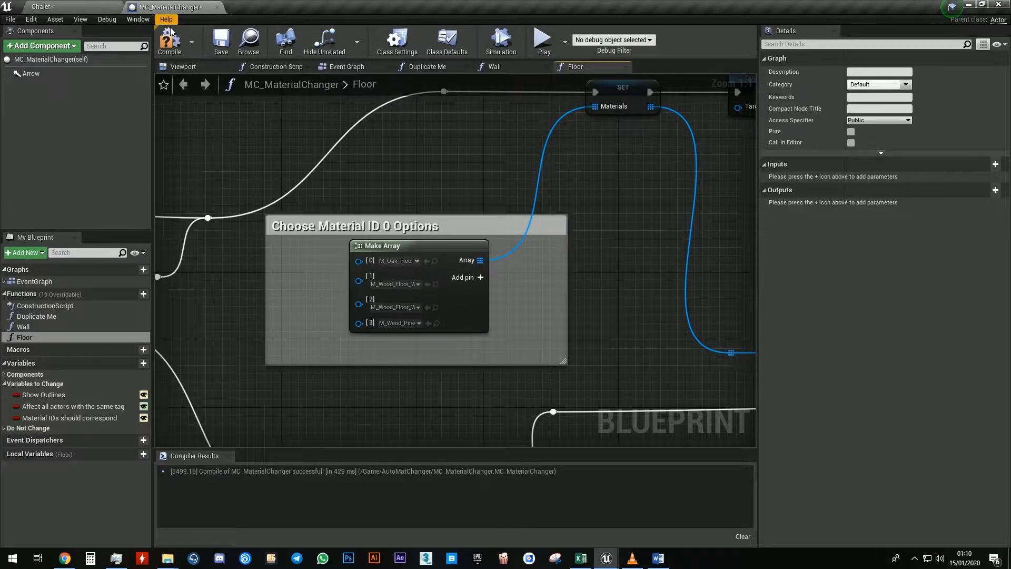
left_click(74, 6)
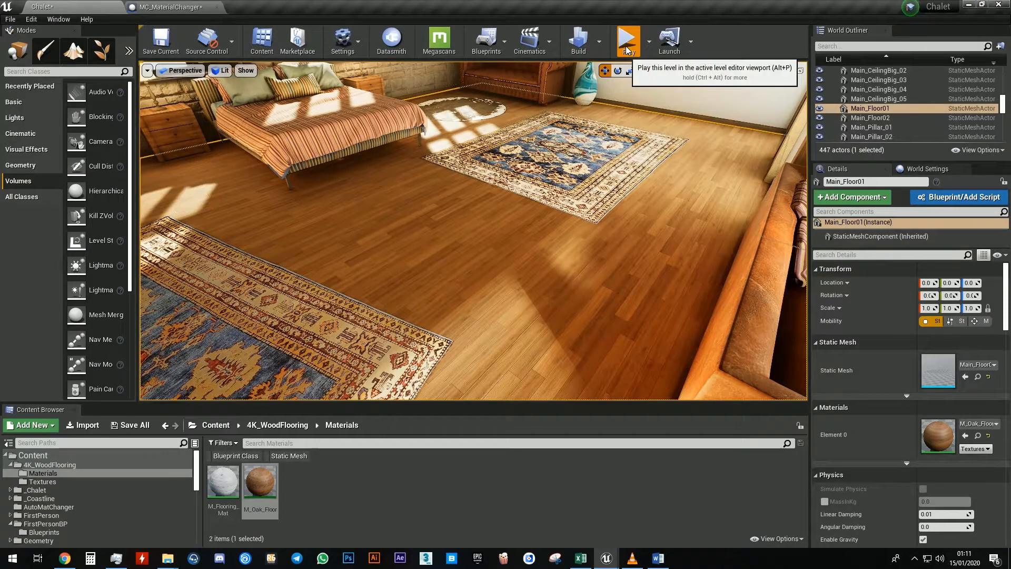
Play the level and cycle through the four floor material swatches on the floor, then close the swatch menu
key("alt+p")
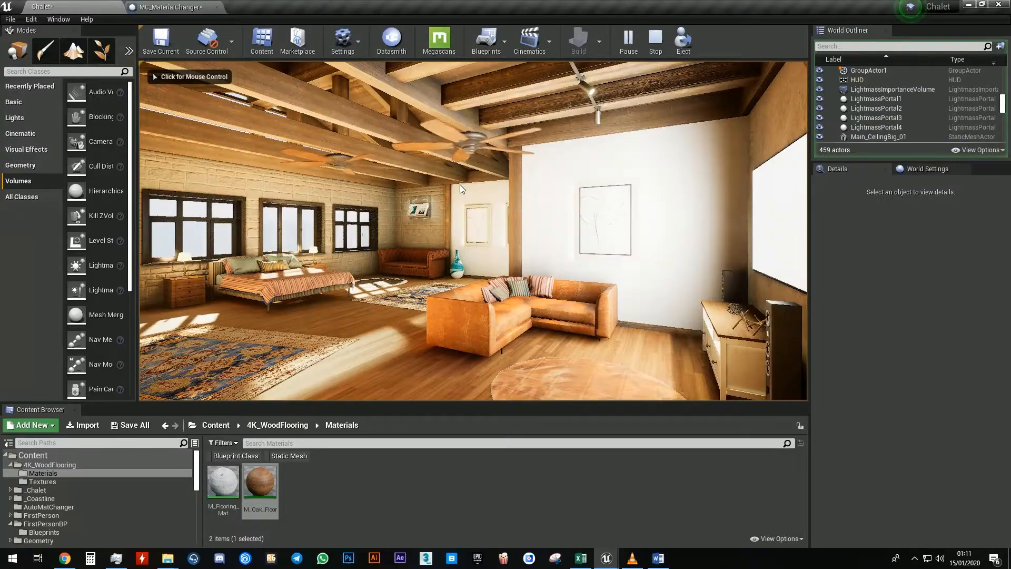
key("e")
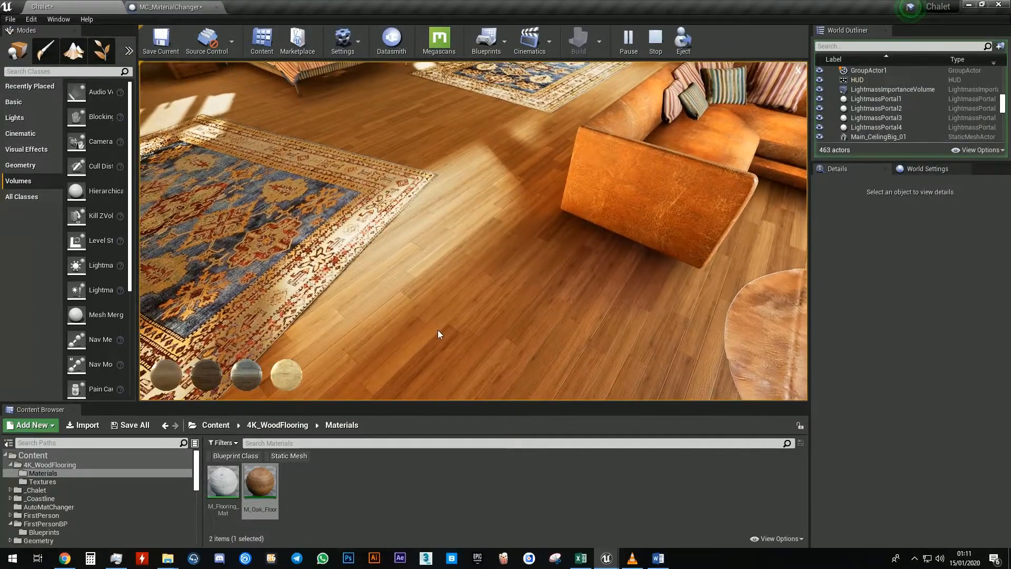
left_click(283, 375)
left_click(250, 378)
left_click(210, 374)
left_click(167, 372)
left_click(216, 378)
left_click(250, 380)
left_click(279, 380)
left_click(250, 377)
left_click(216, 377)
left_click(277, 375)
left_click(250, 378)
left_click(213, 376)
left_click(171, 373)
left_click(212, 376)
left_click(250, 378)
left_click(289, 377)
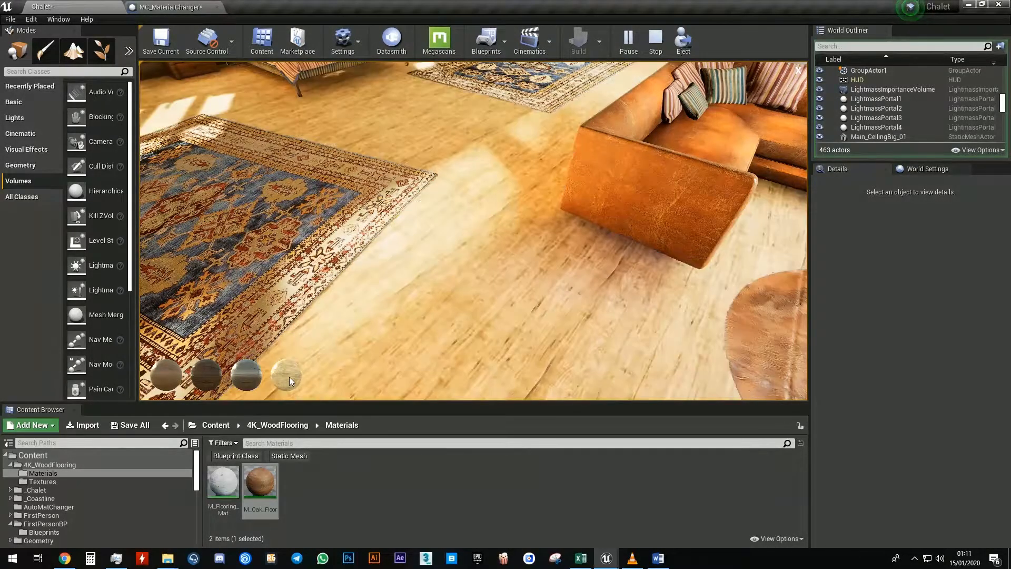
left_click(799, 72)
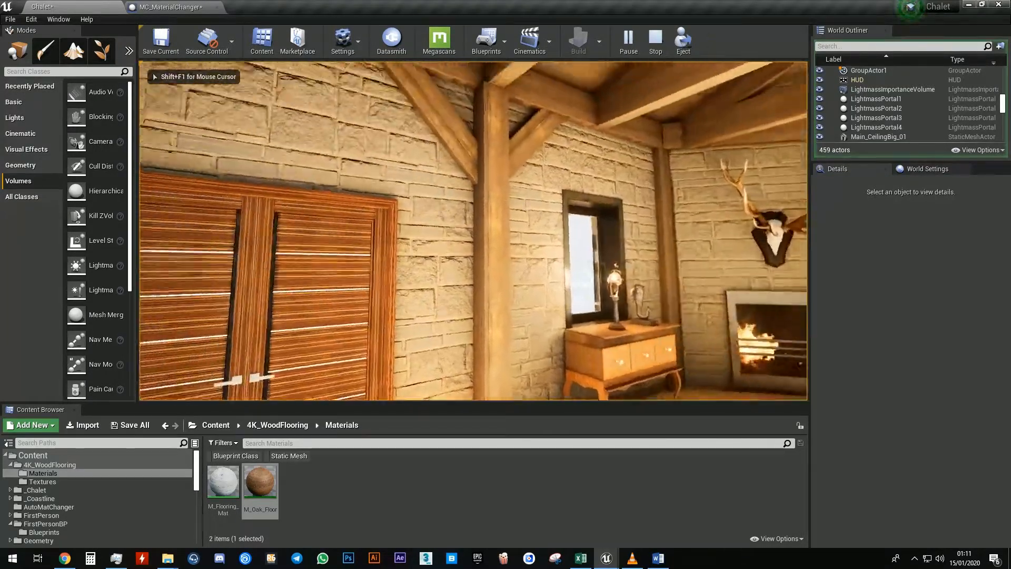
Try a wall material swatch on a wall, then stop playing the level
left_click(473, 231)
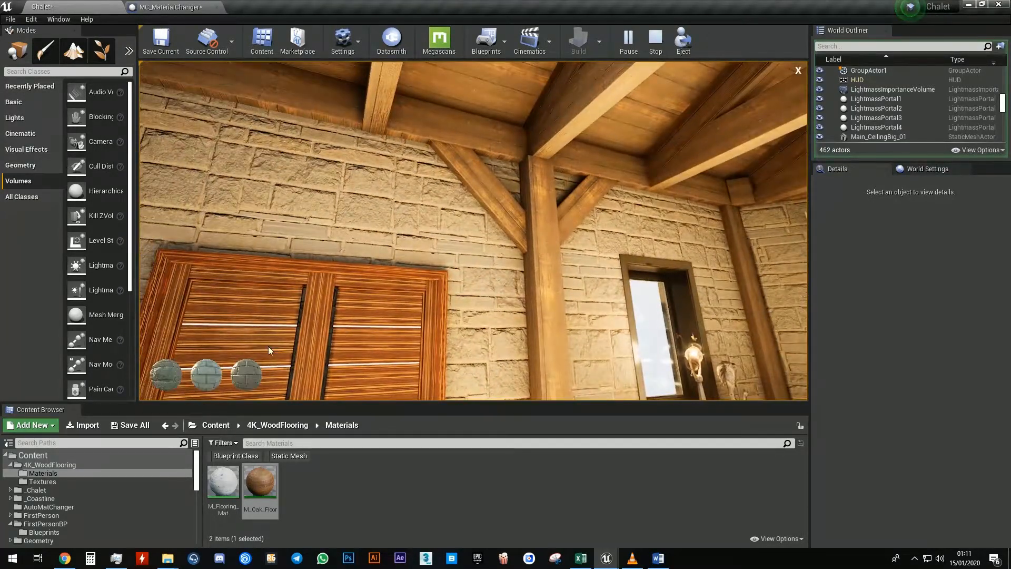
left_click(245, 372)
left_click(799, 71)
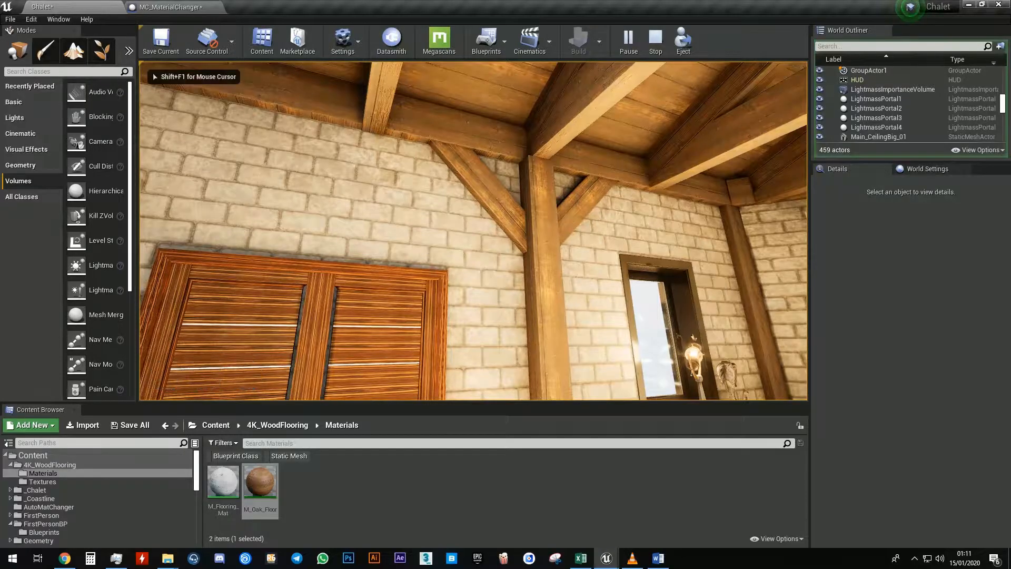
key("w")
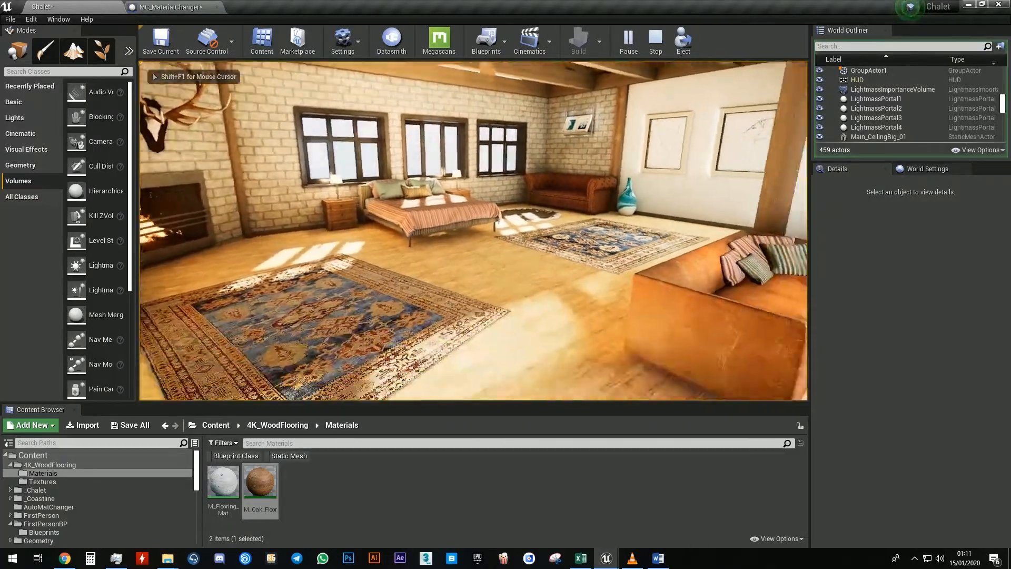
key("Escape")
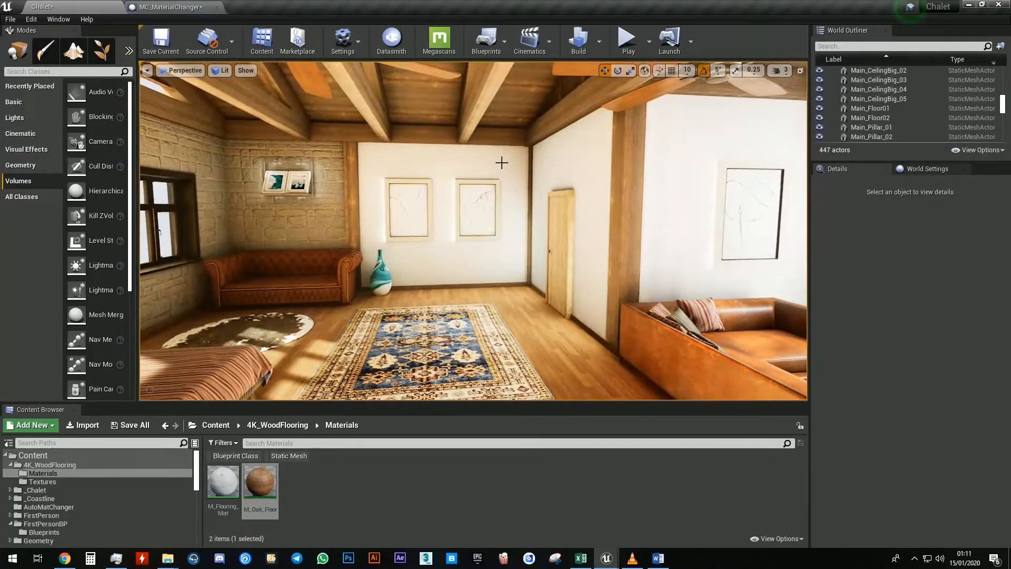
Select the three white walls and add an actor tag Wall2 to them
left_click(551, 163)
left_click(675, 142, "ctrl")
left_click(627, 191, "ctrl")
key("f")
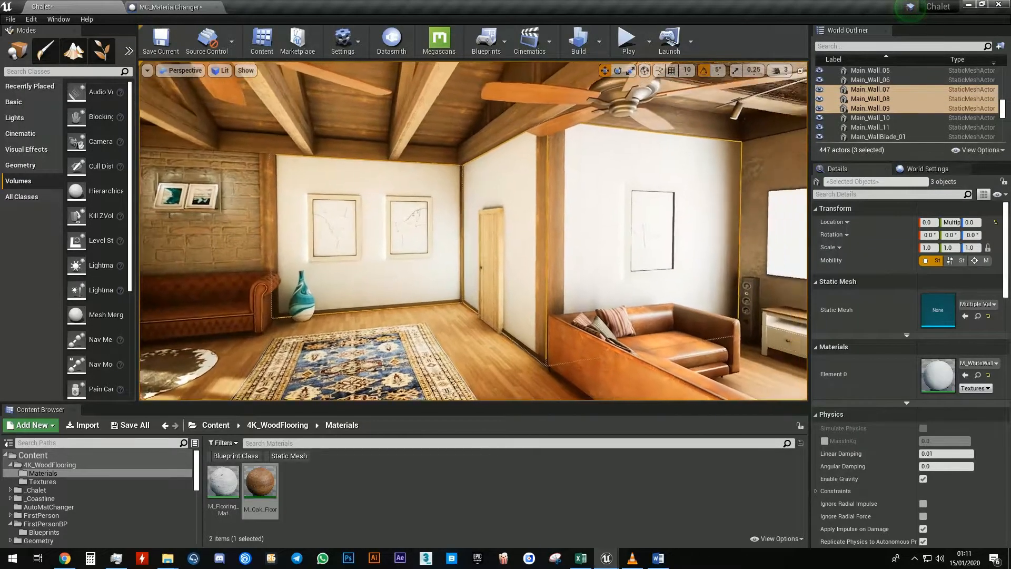
left_click(940, 196)
type("tag")
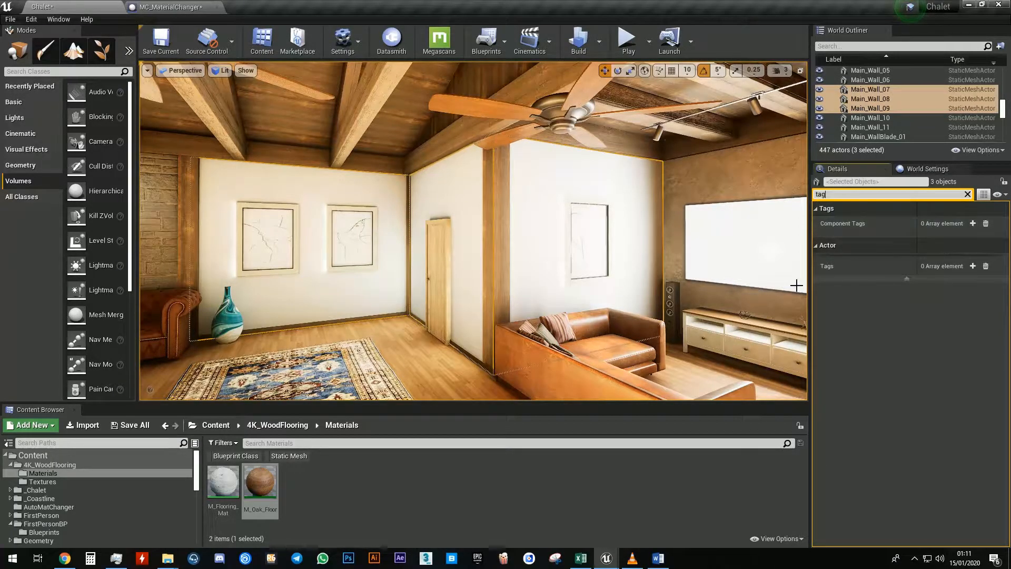
left_click(973, 266)
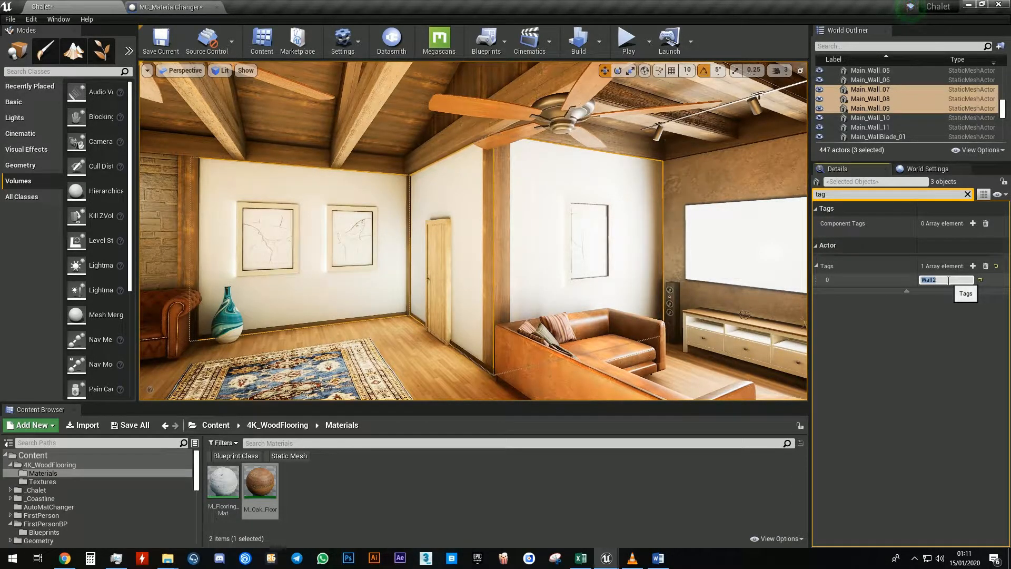
In the MC_MaterialChanger blueprint, duplicate the Duplicate Me function and name the copy Wall2
left_click(171, 7)
right_click(115, 317)
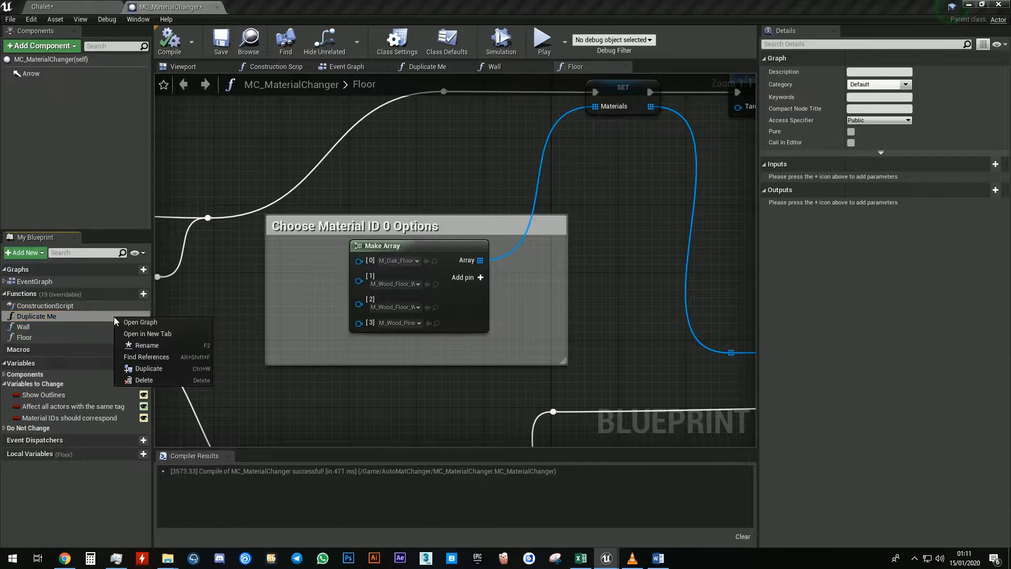
left_click(154, 368)
type("Wall2")
key("Return")
Add two pins to the Wall2 Make Array node and set element 0 to the M_Brick_Hewn material
scroll(352, 216, "up", 9)
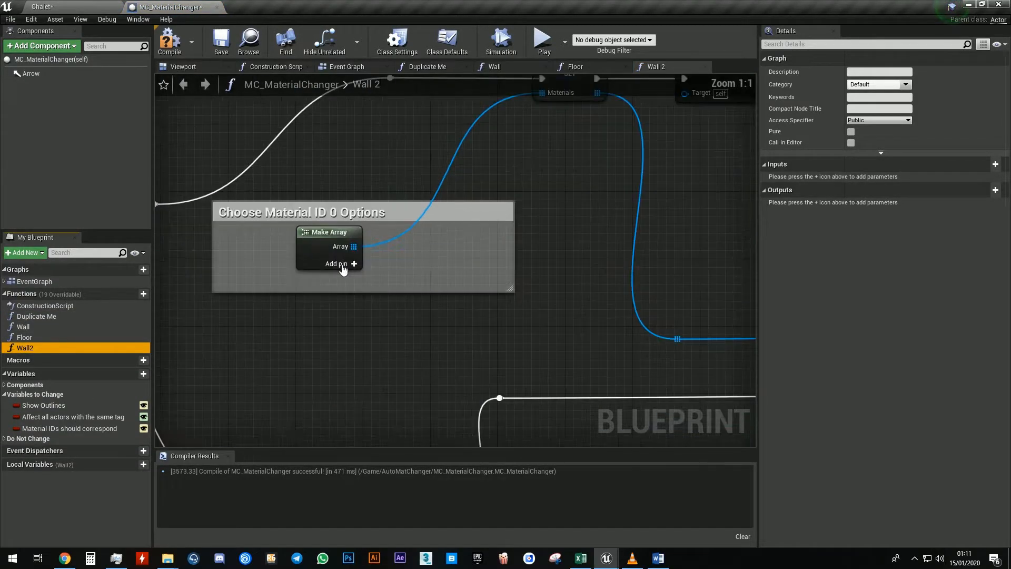
left_click(342, 265)
left_click(416, 264)
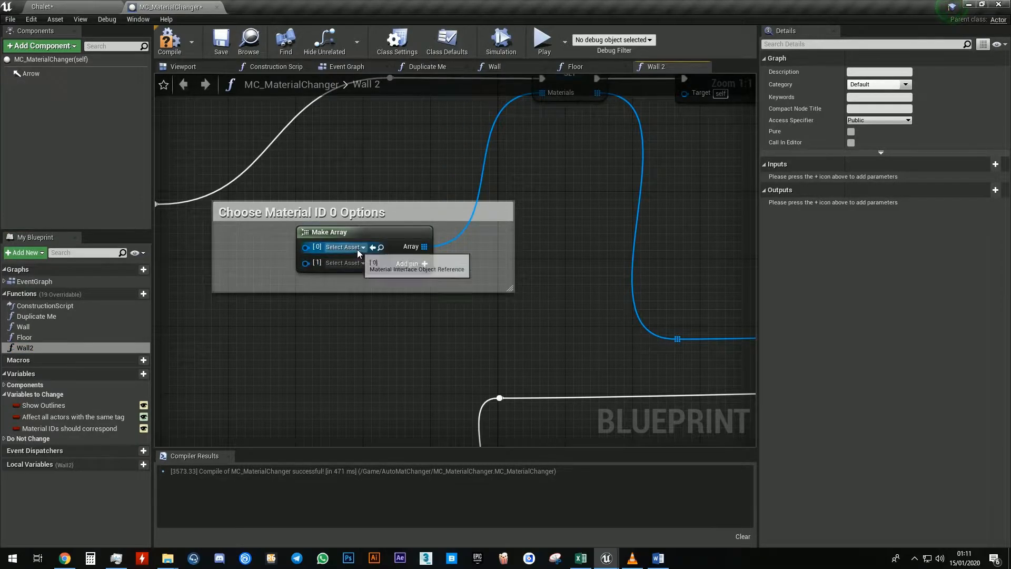
left_click(358, 247)
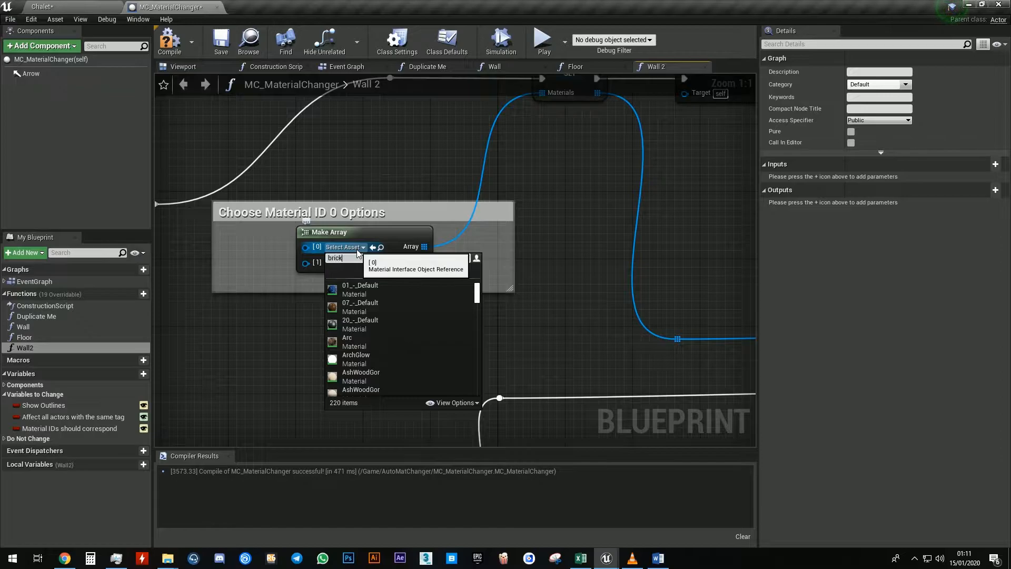
left_click(369, 343)
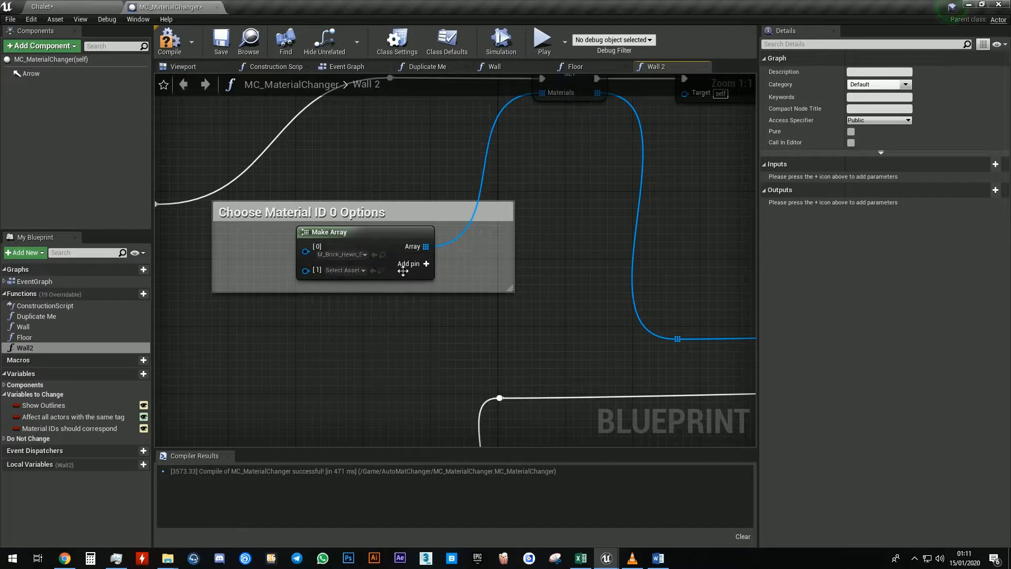
Search for brick, set element 1 to the M_Brick_Cut material, and return to the level editor
left_click(343, 270)
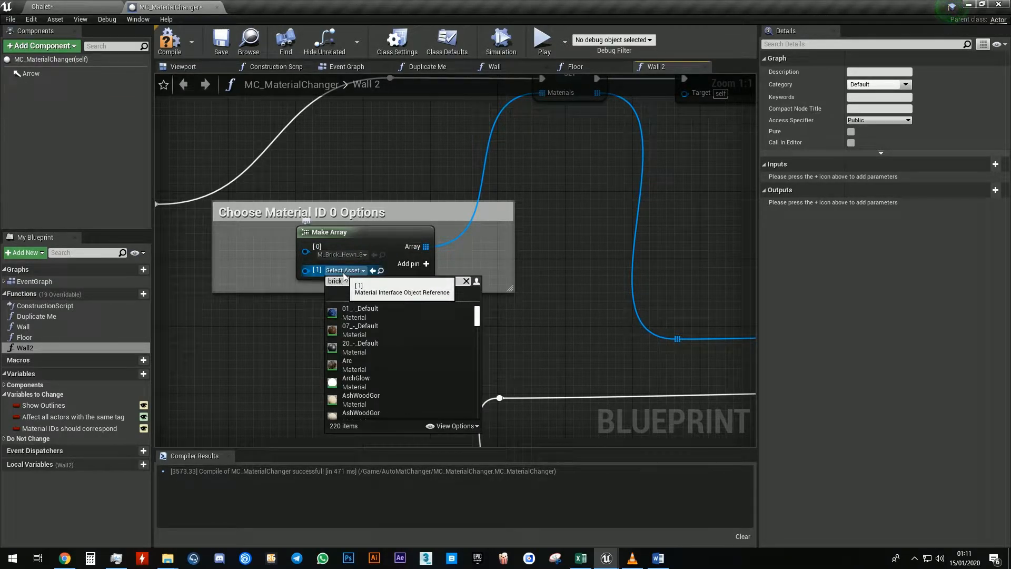
type("brick")
left_click(366, 361)
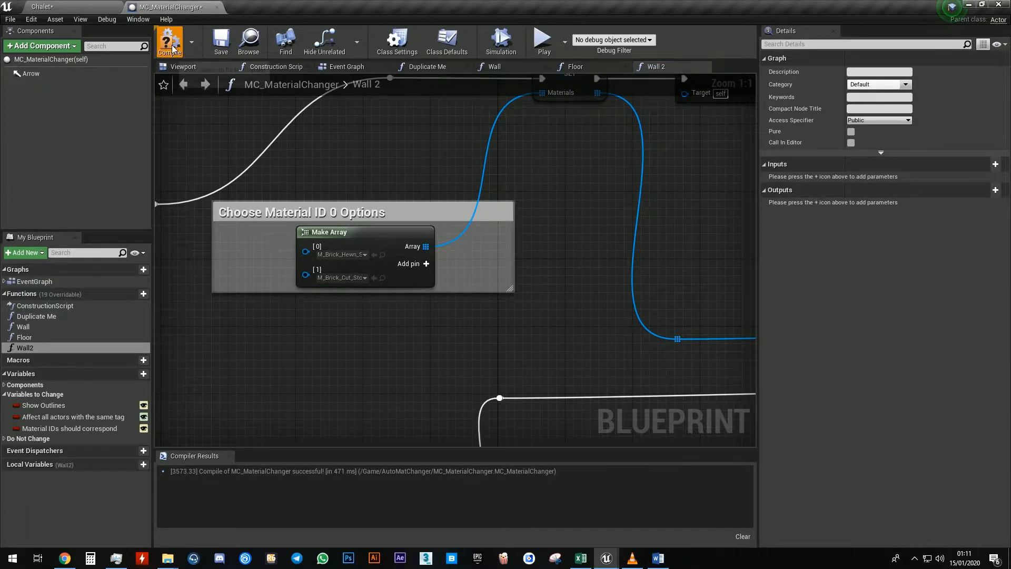
left_click(79, 7)
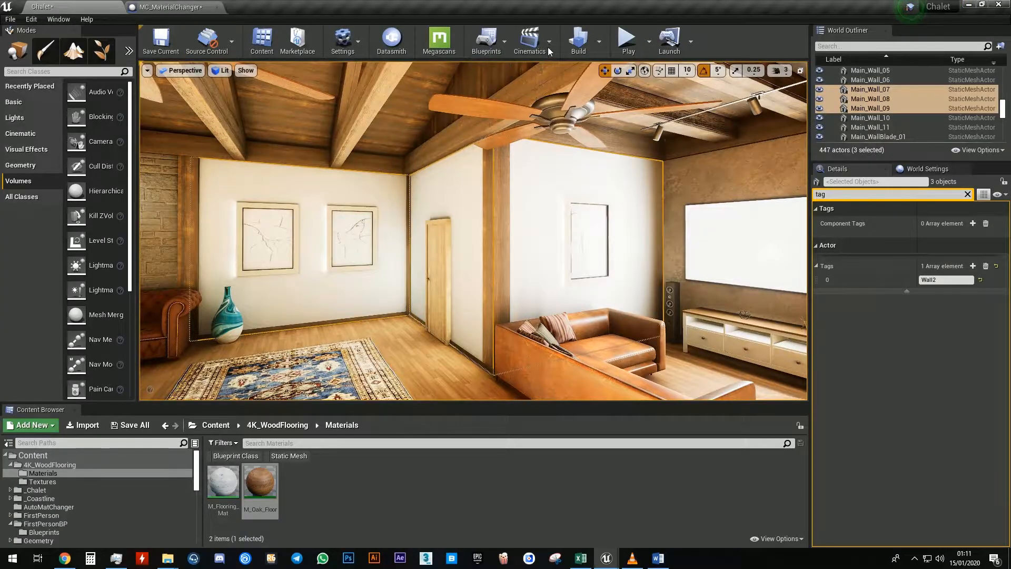
Play the level and switch the tagged walls between the two brick material swatches
left_click(629, 42)
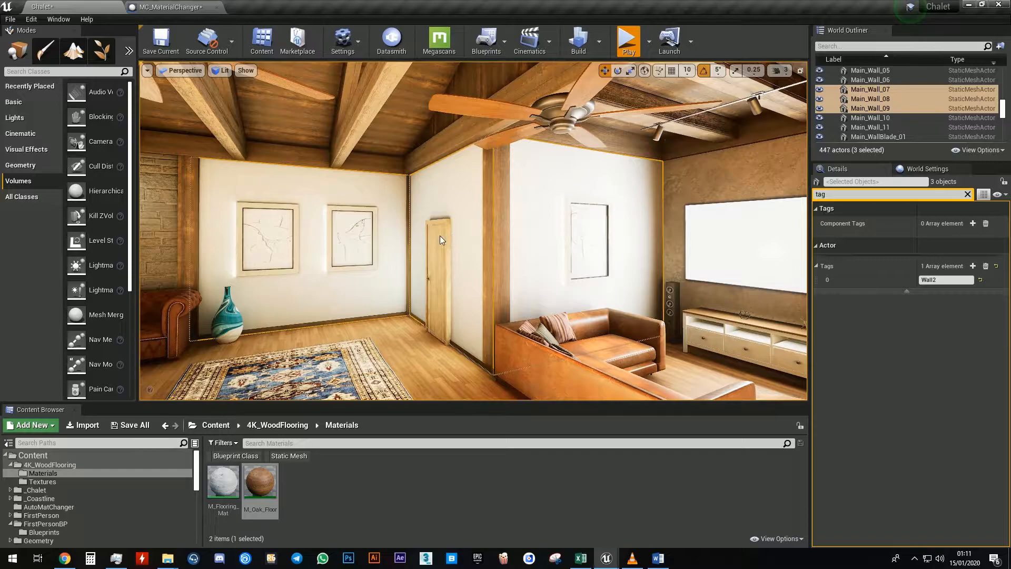
key("w")
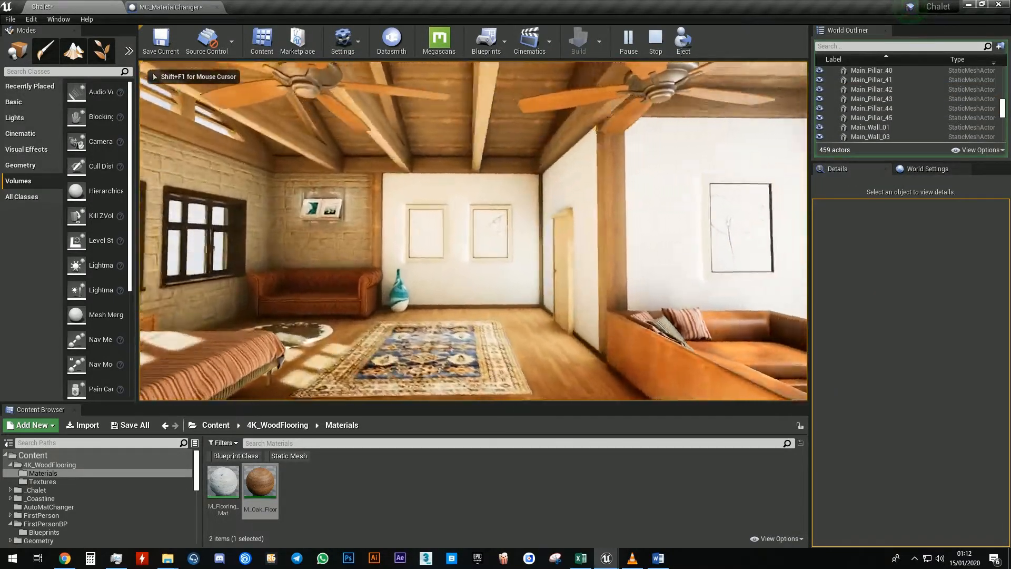
key("w")
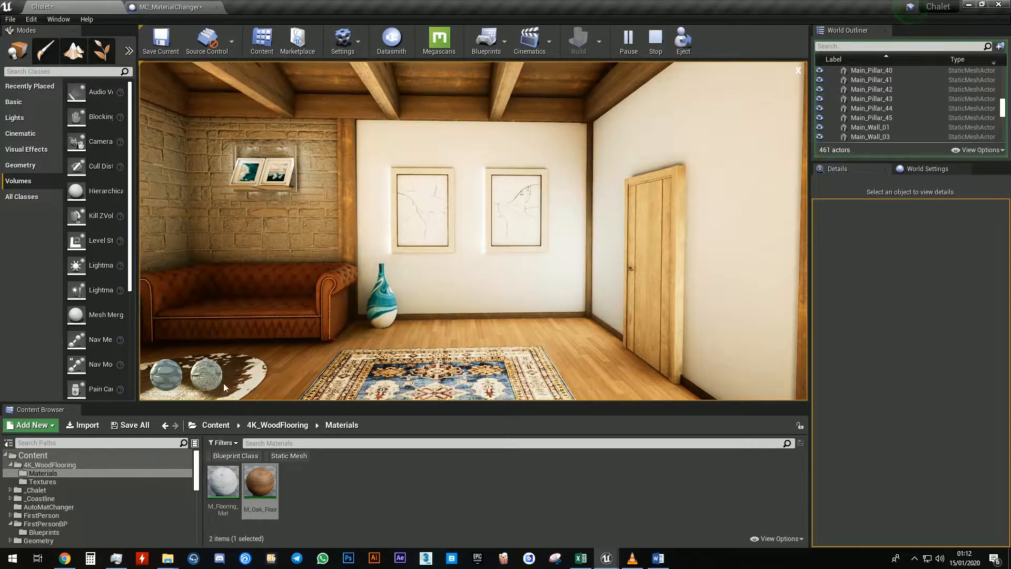
left_click(160, 374)
left_click(169, 378)
left_click(200, 380)
left_click(161, 379)
left_click(203, 380)
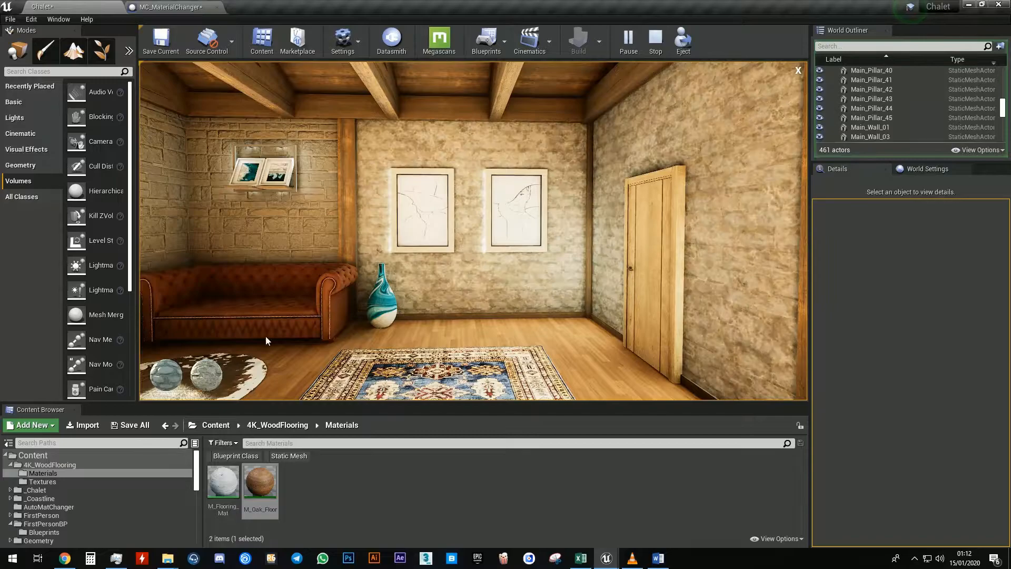
left_click(799, 70)
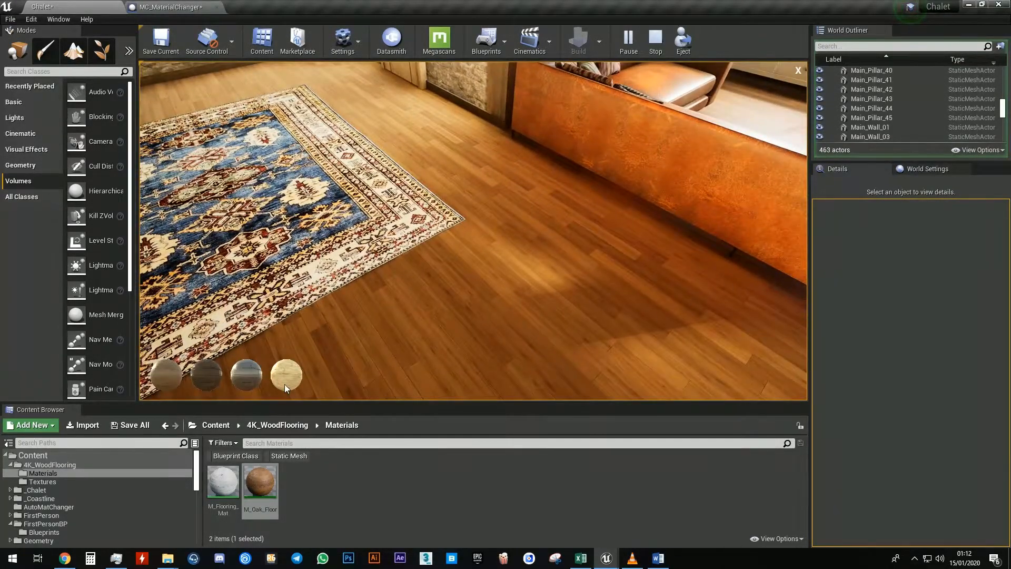
Try floor material swatches on the floor, then stop playing the level
left_click(285, 385)
left_click(253, 375)
left_click(798, 70)
key("s")
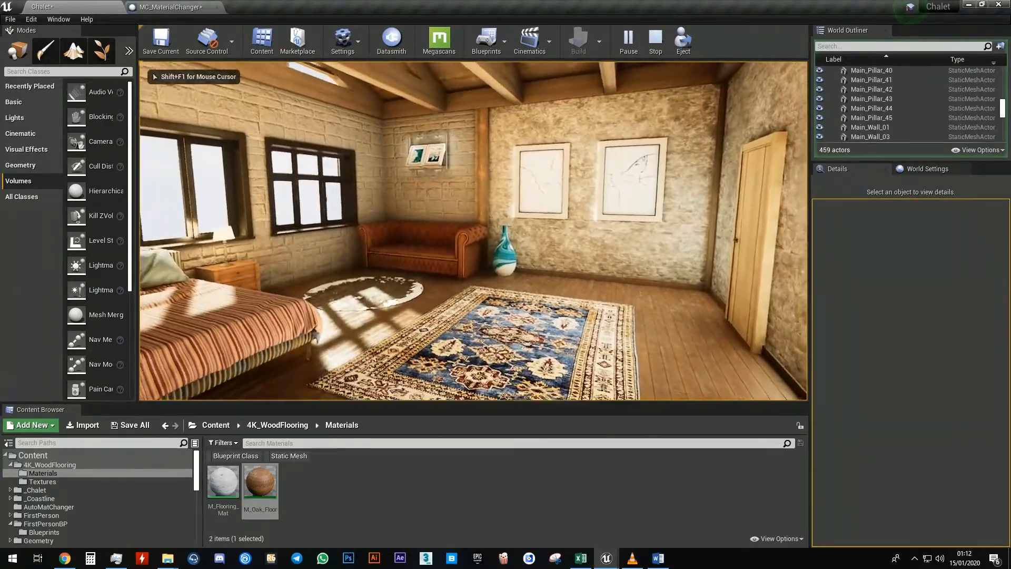
key("Escape")
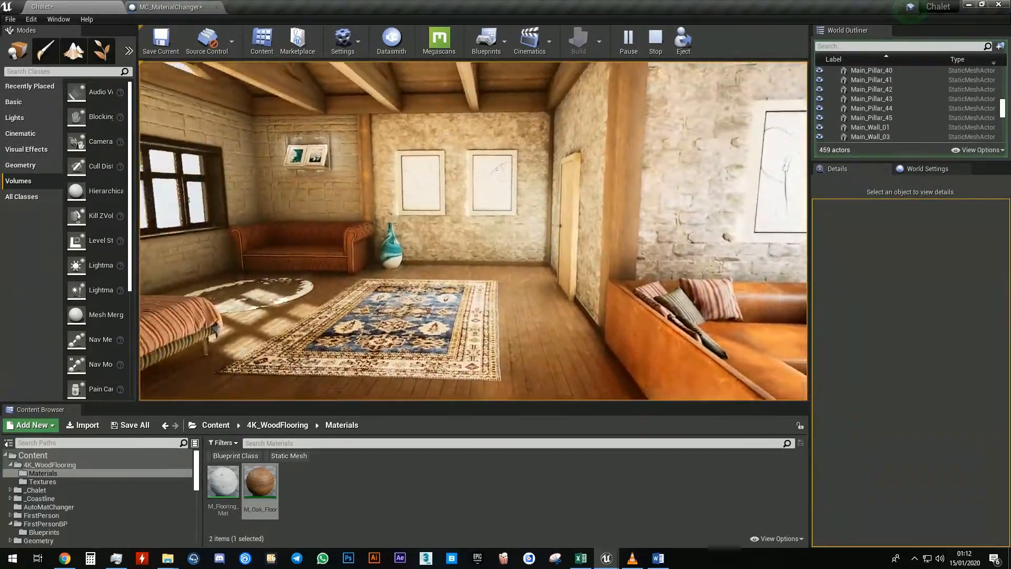
Place an SM_MatPreviewMesh_02 from StarterContent Props into the room
left_click(188, 5)
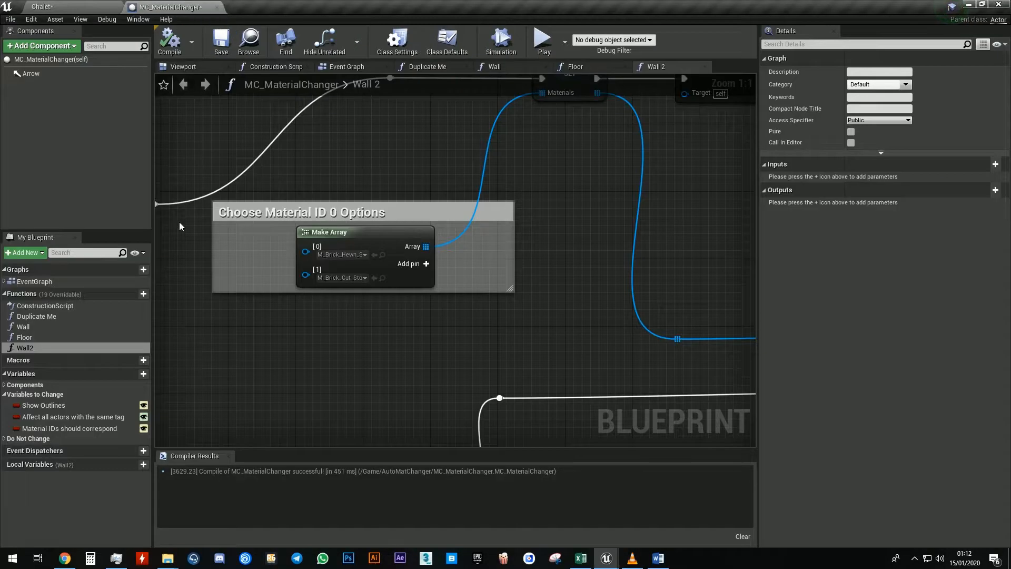
left_click(50, 429)
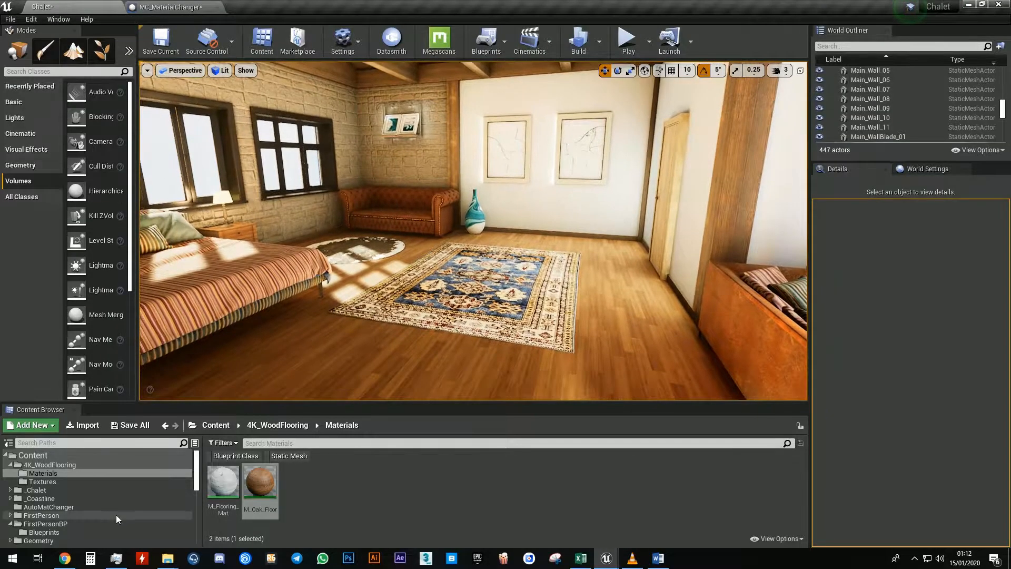
scroll(117, 513, "down", 5)
scroll(90, 495, "up", 3)
scroll(79, 506, "down", 5)
left_click(75, 524)
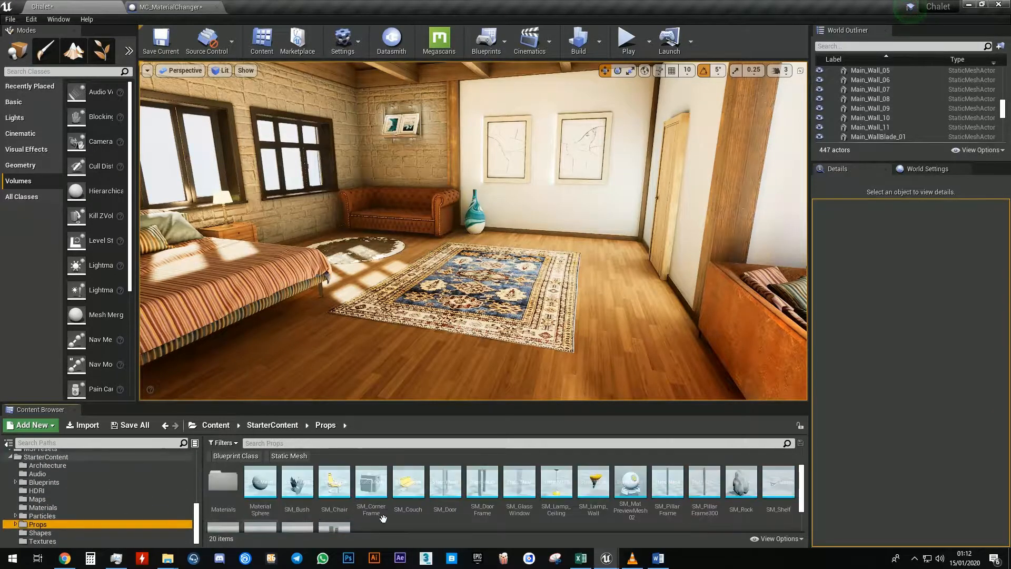
left_click_drag(630, 482, 467, 330)
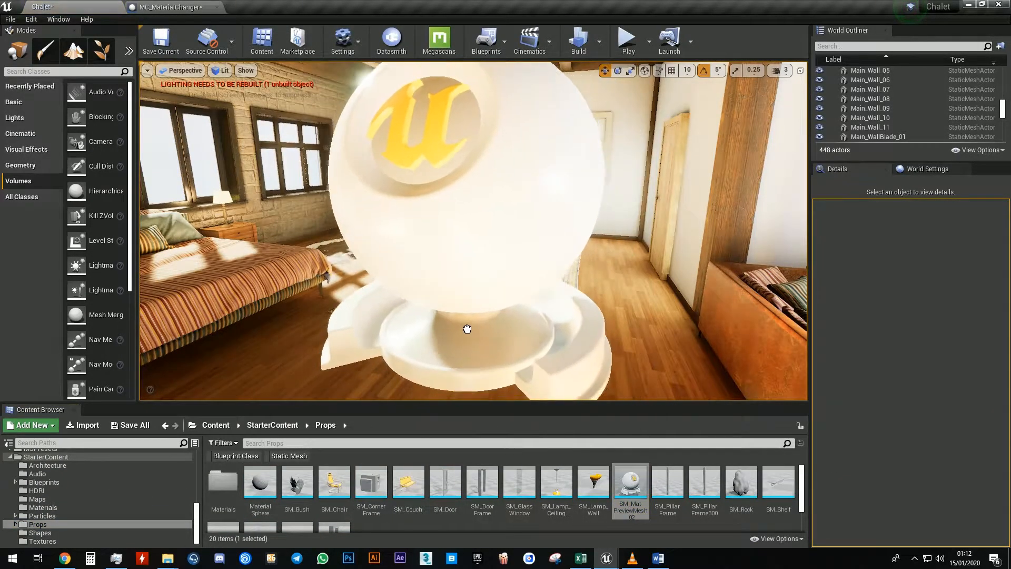
Set the preview mesh's mobility to Movable and its scale to 0.5
left_click(948, 254)
type("tag")
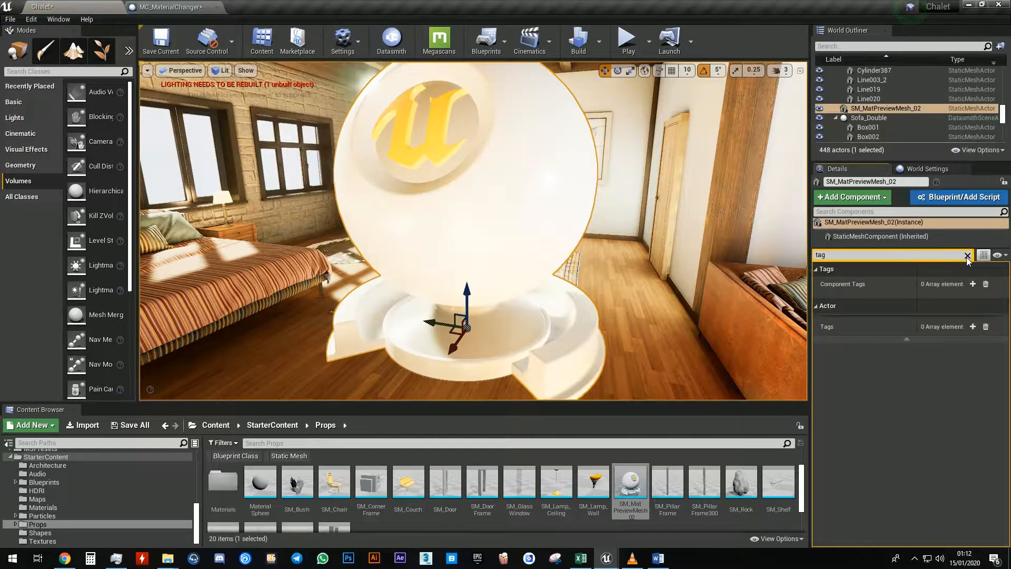
left_click(967, 256)
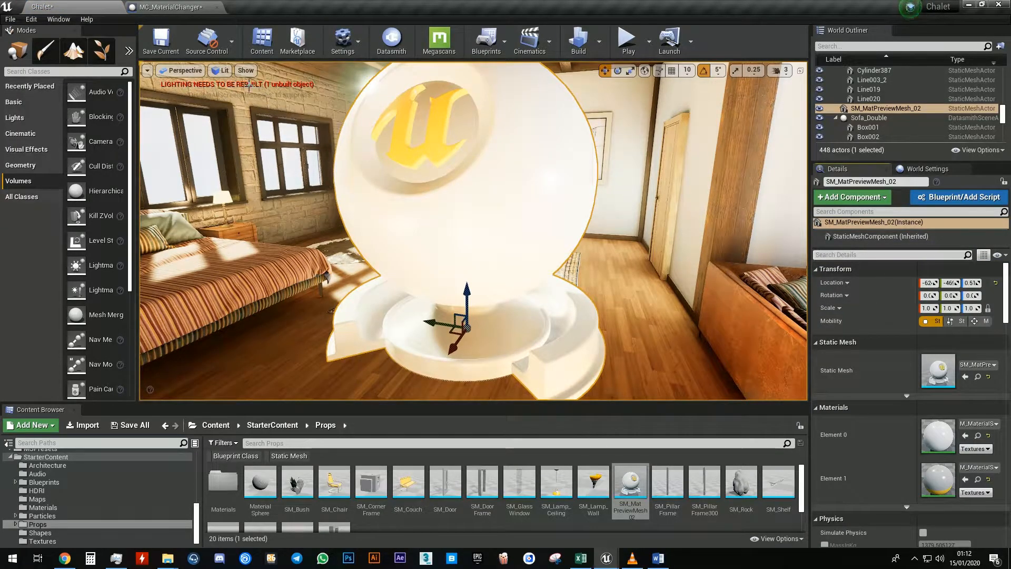
left_click(986, 320)
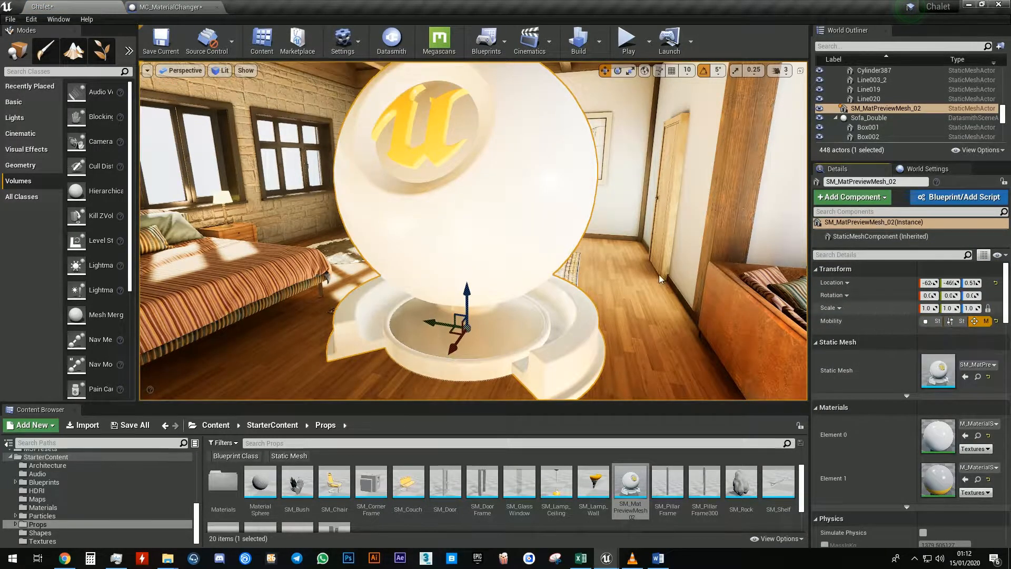
left_click(925, 310)
type("0.")
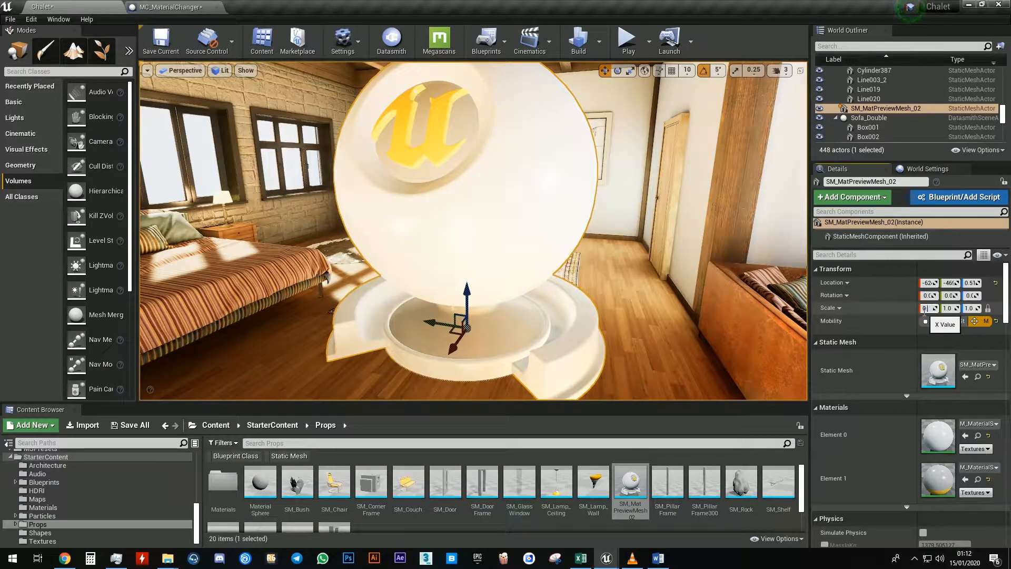
type("5")
key("Return")
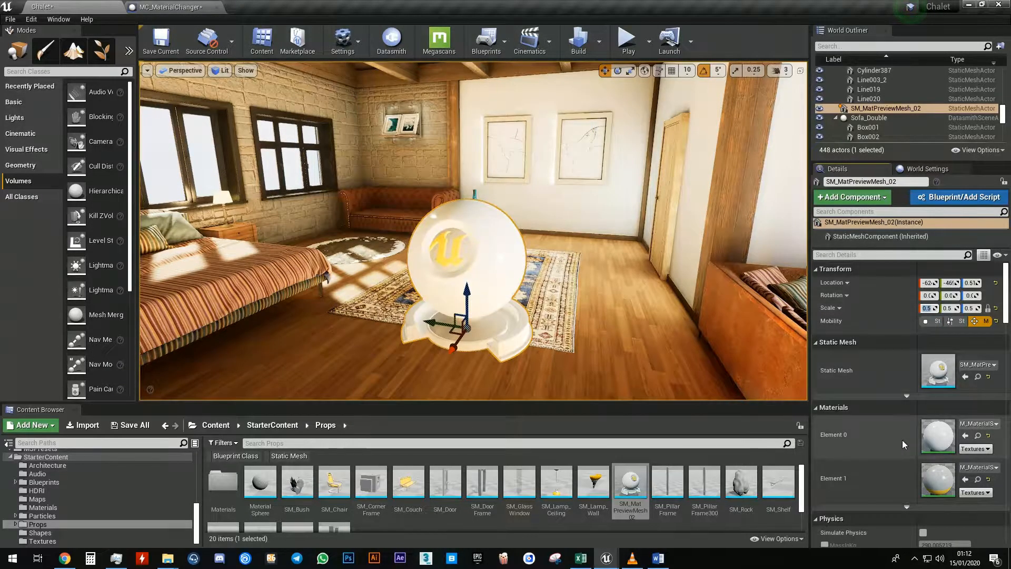
Add an actor tag named test to the selected preview mesh
left_click_drag(918, 435, 888, 433)
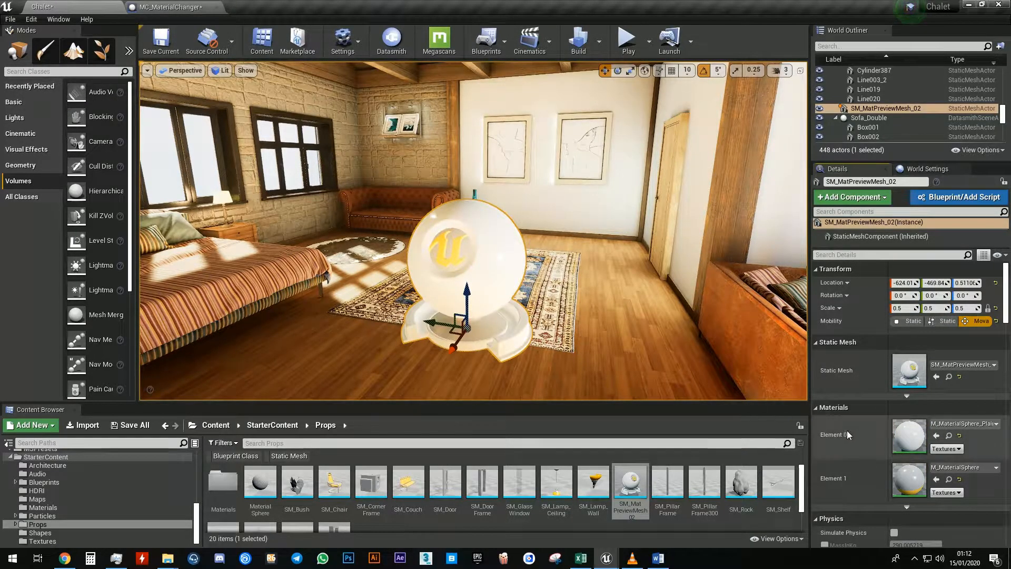
left_click(906, 253)
type("tag")
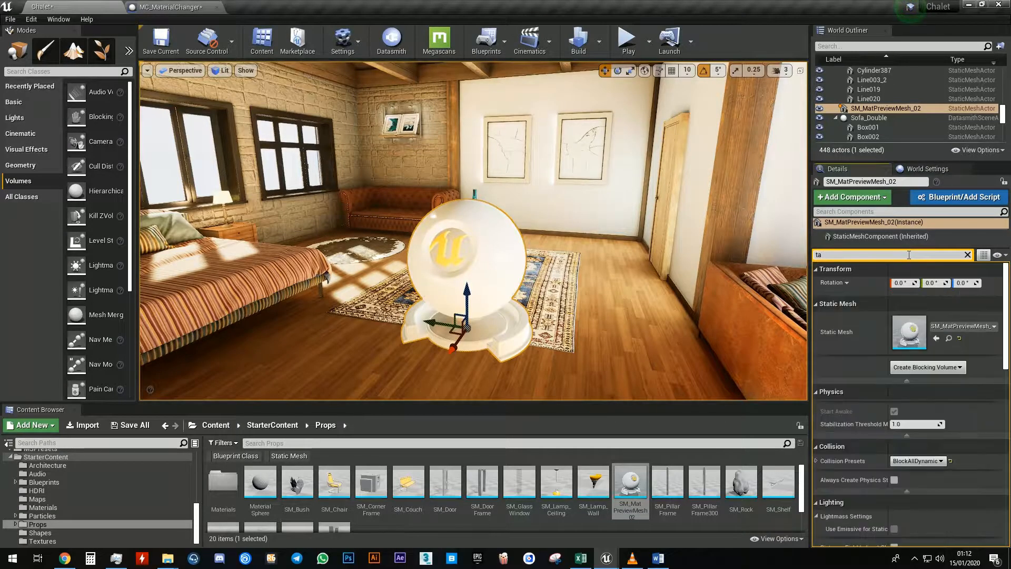
left_click(952, 326)
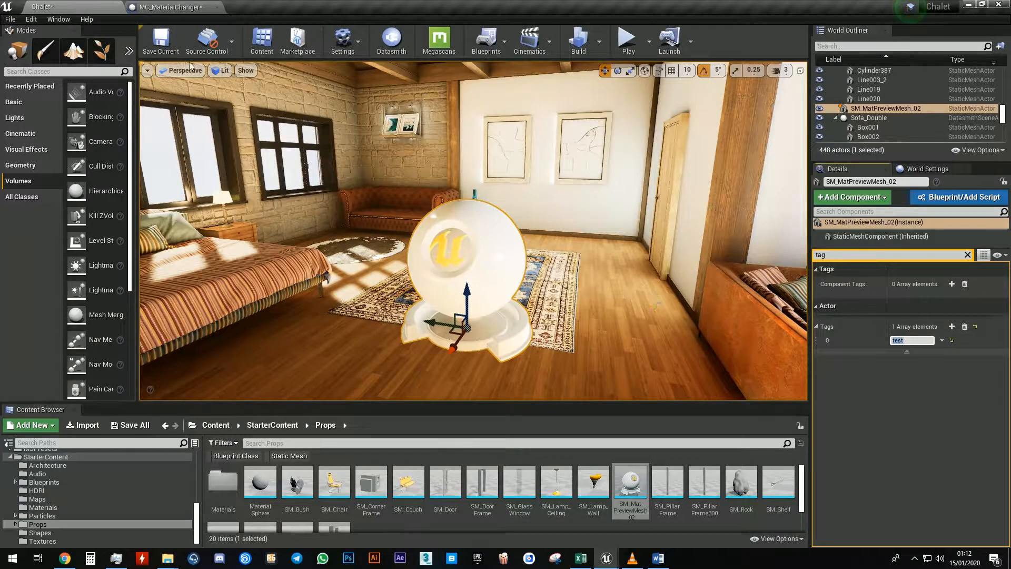
In the MC_MaterialChanger blueprint, duplicate the Duplicate Me function and name the copy test
left_click(168, 7)
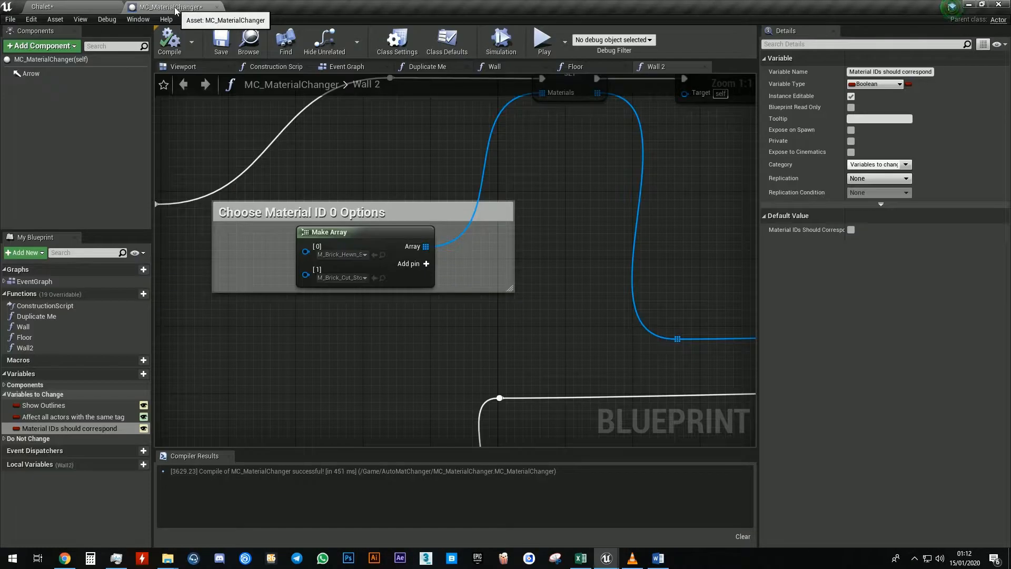
right_click(67, 313)
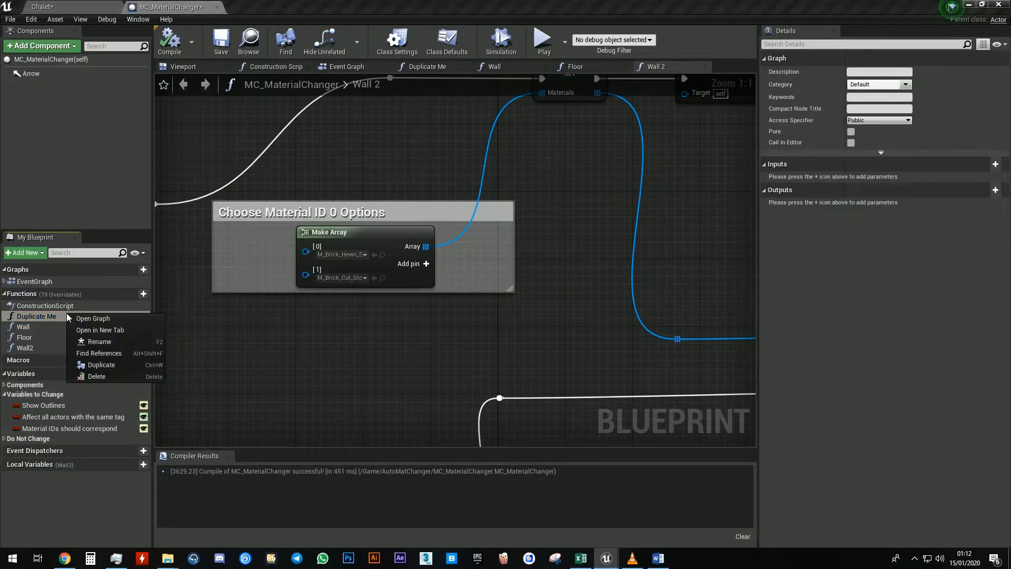
left_click(108, 365)
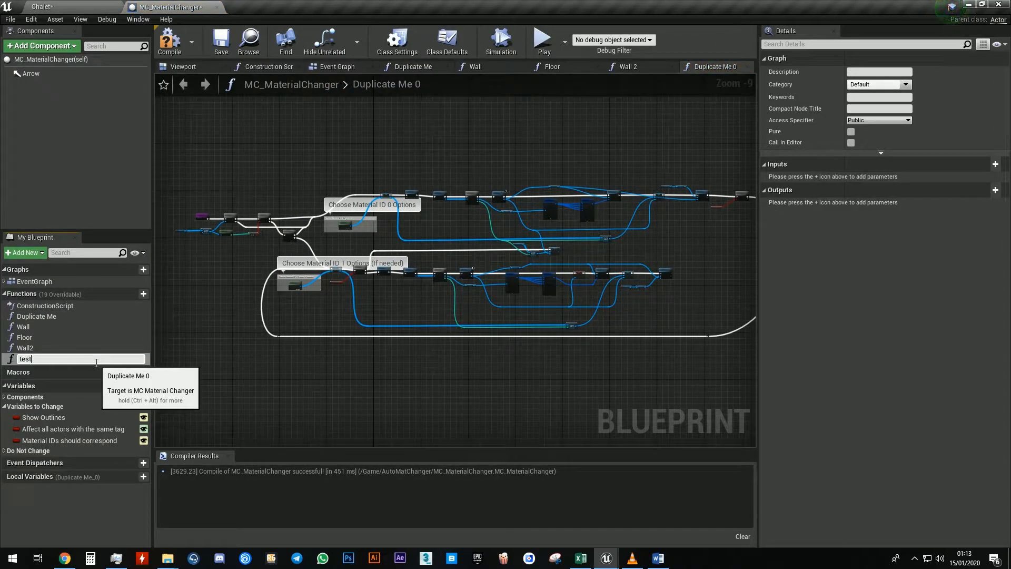
key("Return")
Add two element pins to the Make Array node under Choose Material ID 0 Options and enlarge its comment box
scroll(331, 253, "up", 5)
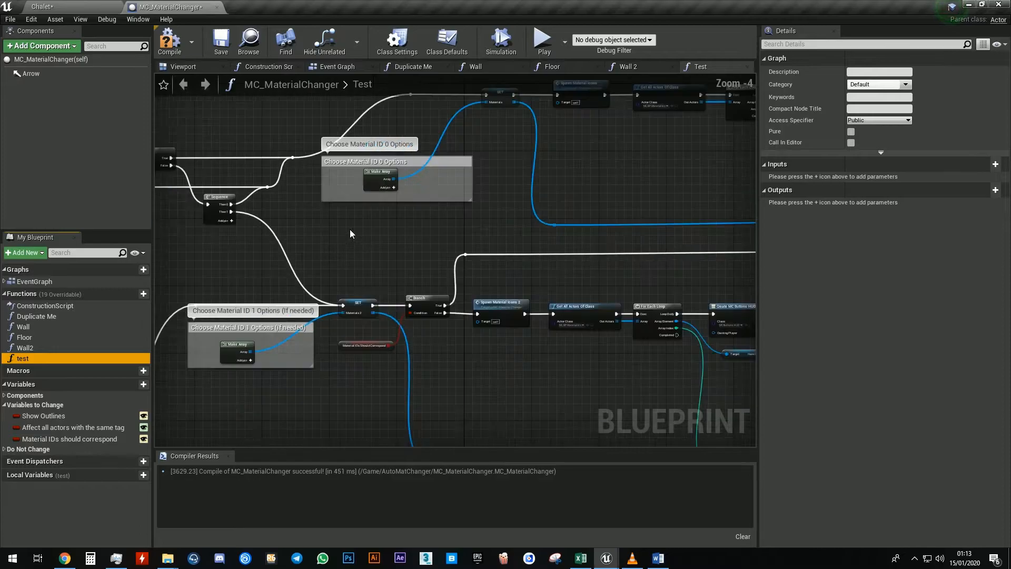
scroll(346, 238, "up", 4)
right_click_drag(395, 152, 479, 198)
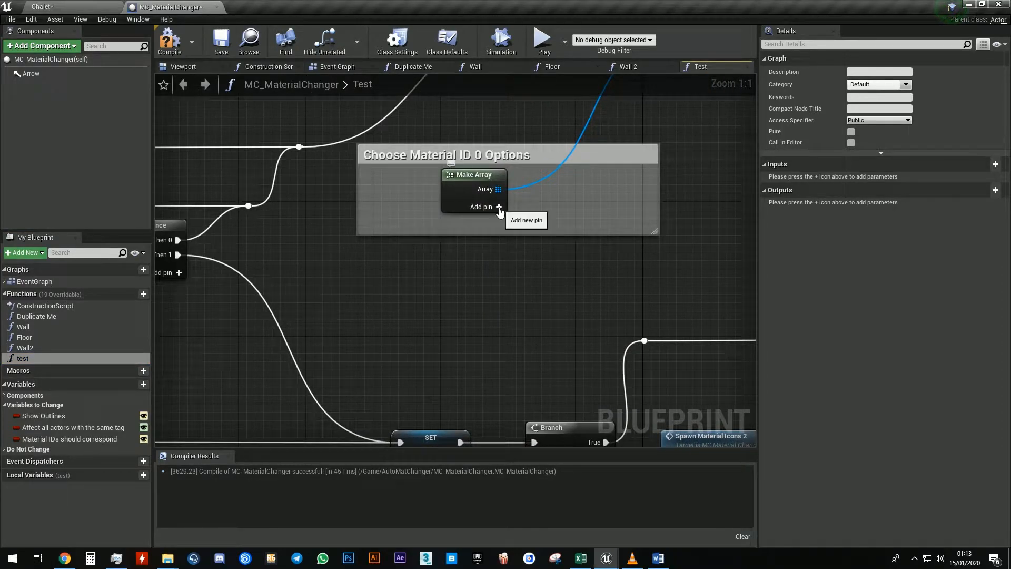
left_click(500, 206)
left_click(573, 210)
left_click(570, 207)
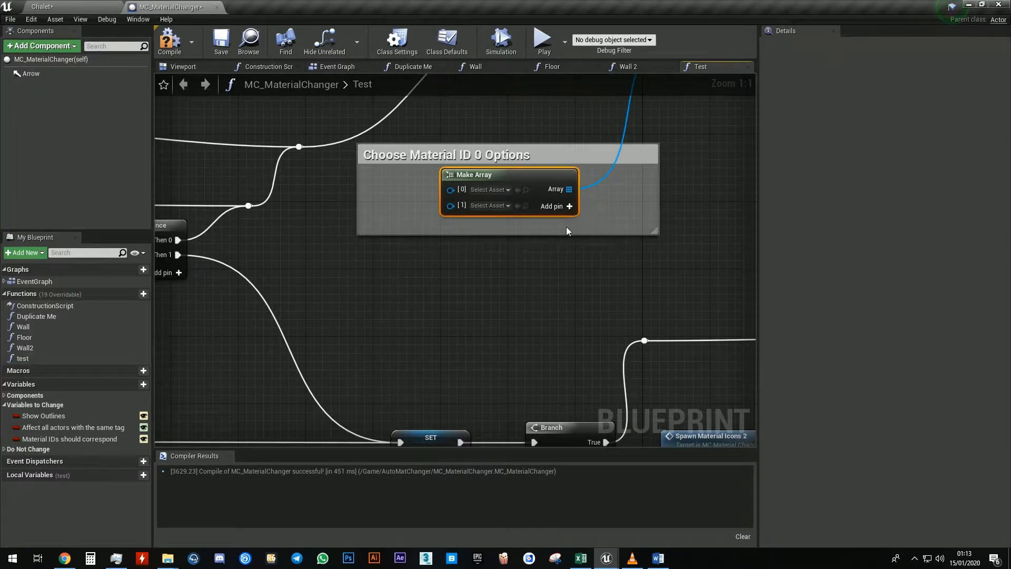
left_click_drag(566, 234, 565, 269)
left_click_drag(537, 182, 529, 191)
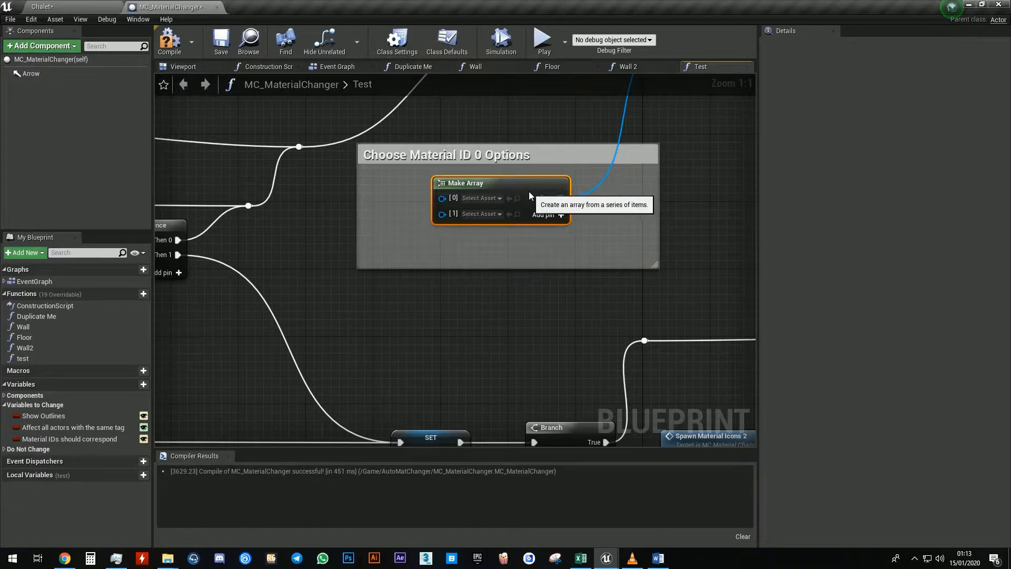
Set the Material ID 0 array elements to M_Metal_Gold and M_Metal_Steel
left_click(481, 199)
type("metal")
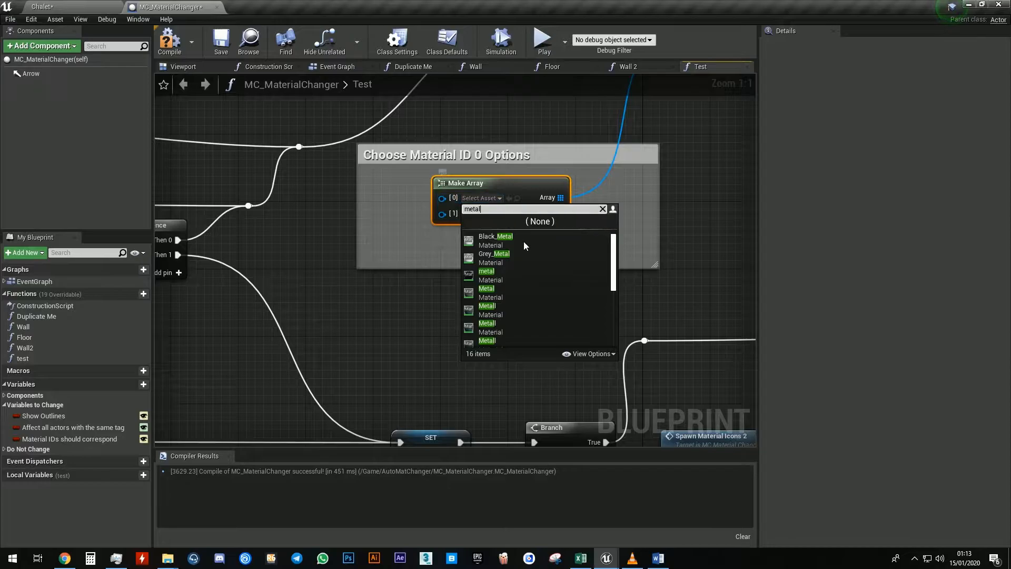
left_click_drag(610, 264, 611, 316)
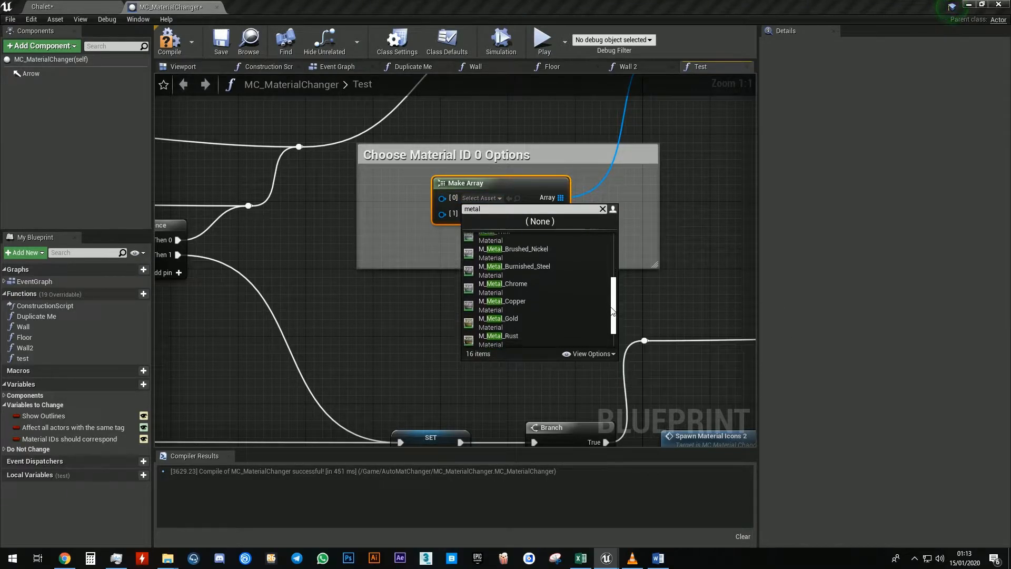
left_click(547, 320)
left_click(482, 214)
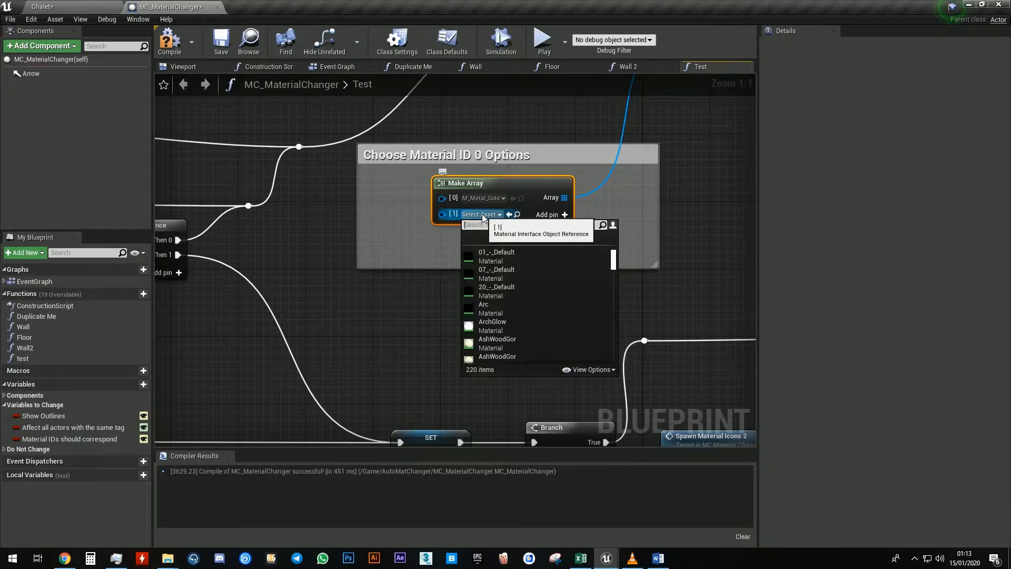
type("metal")
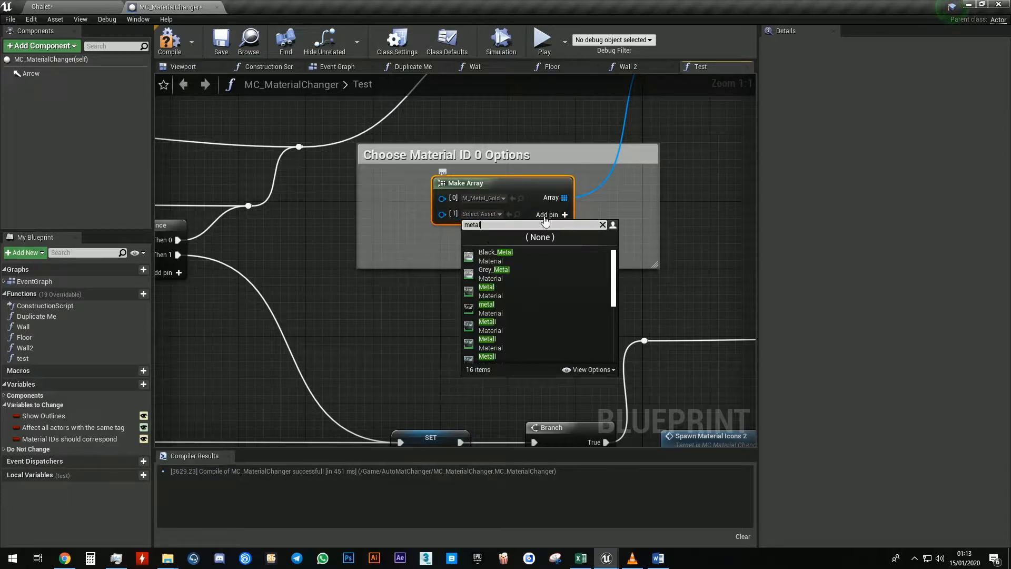
left_click_drag(609, 292, 610, 333)
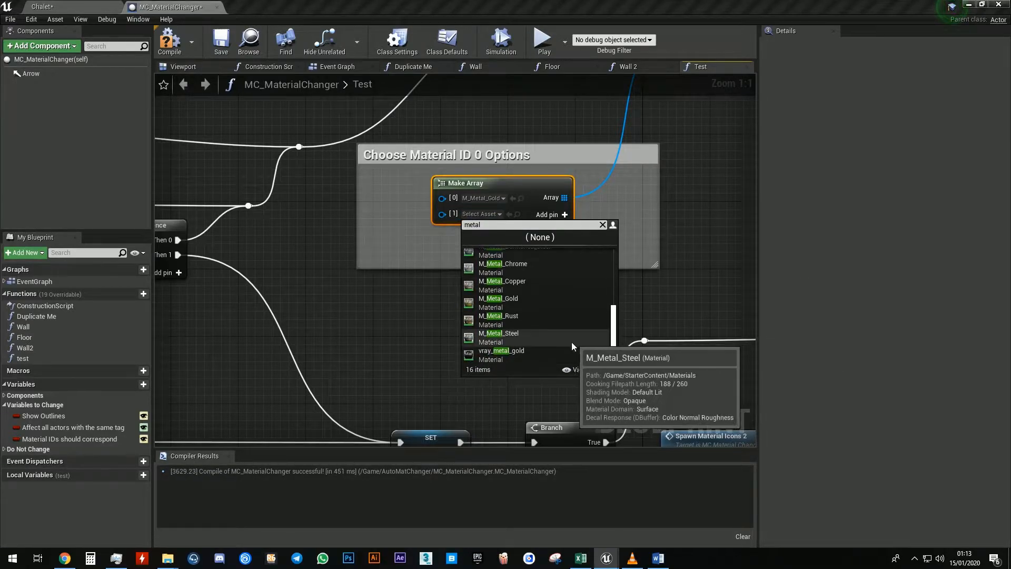
left_click(532, 334)
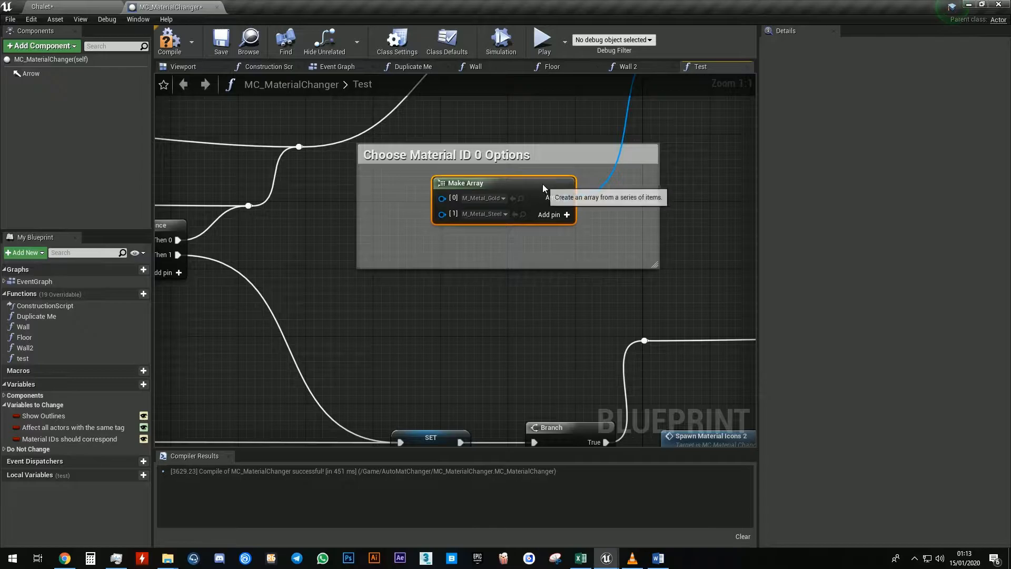
Enlarge the Choose Material ID 1 Options comment and add two element pins to its Make Array node
scroll(479, 269, "down", 4)
scroll(479, 268, "up", 4)
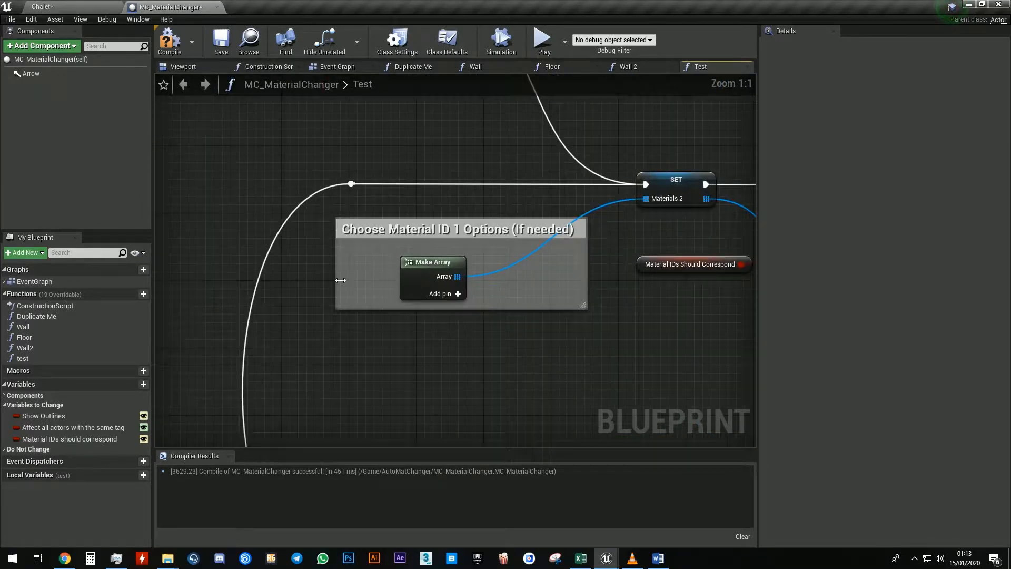
left_click_drag(340, 281, 297, 284)
left_click_drag(391, 311, 393, 352)
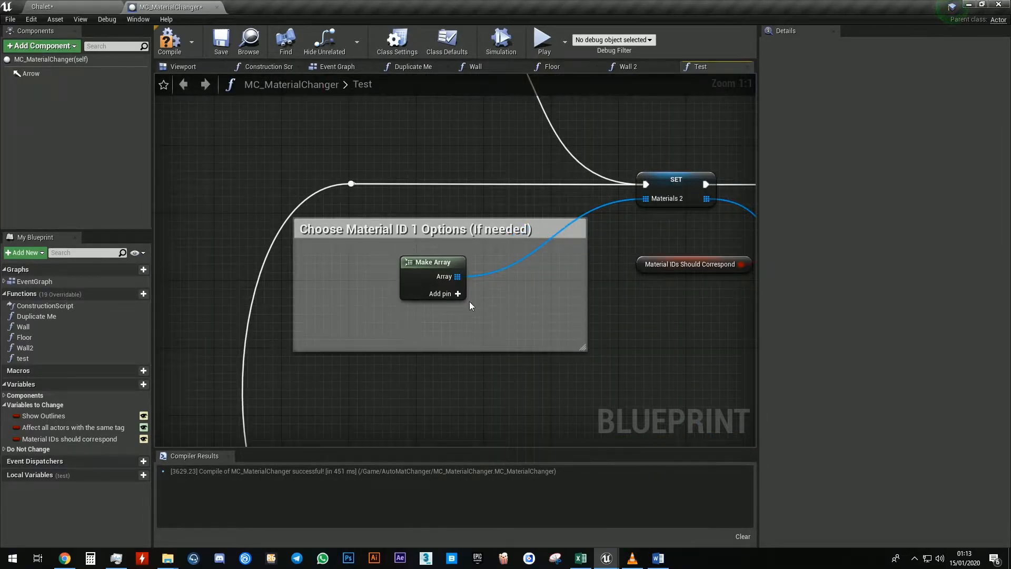
left_click(458, 294)
left_click(525, 299)
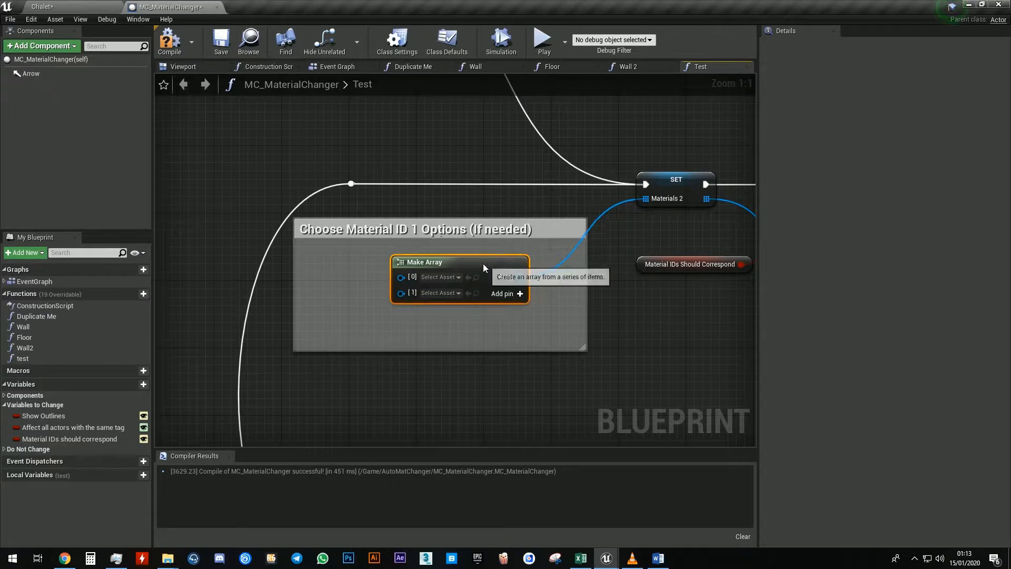
Set the Material ID 1 array elements to M_Wood_Oak and M_Wood_Pine
left_click(433, 276)
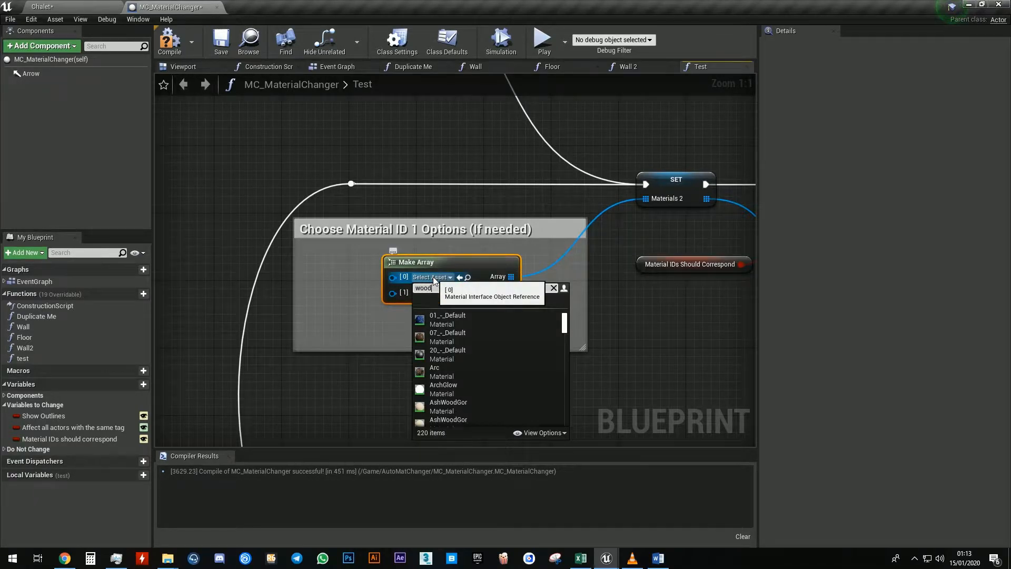
left_click_drag(565, 337, 568, 373)
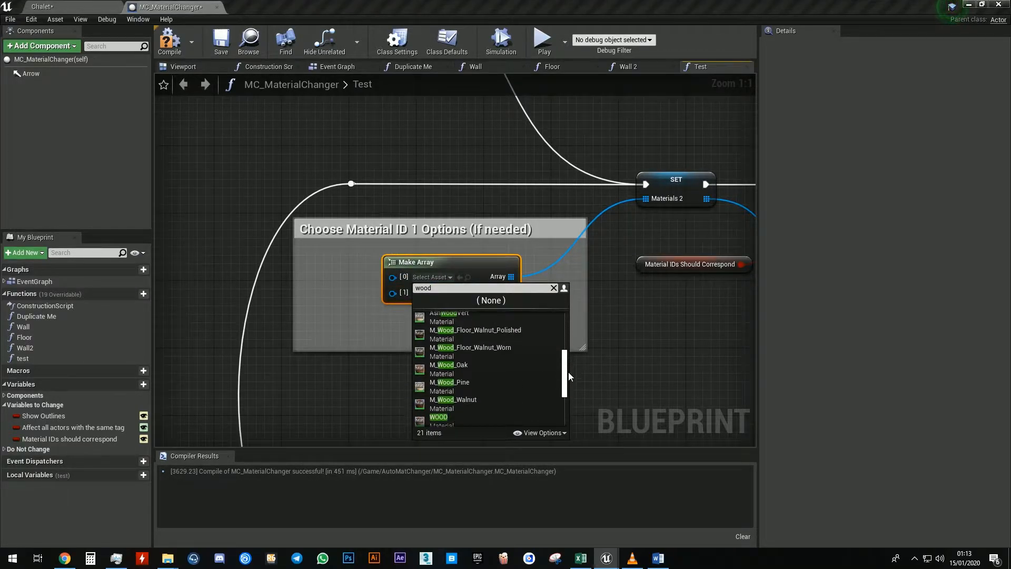
left_click(497, 368)
left_click(433, 293)
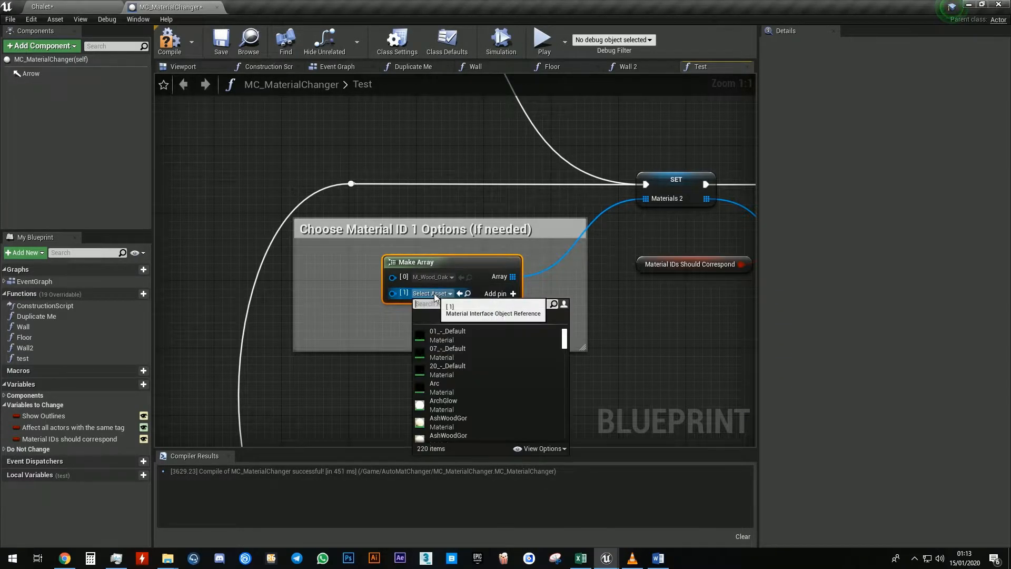
left_click_drag(566, 357, 566, 409)
scroll(493, 400, "up", 3)
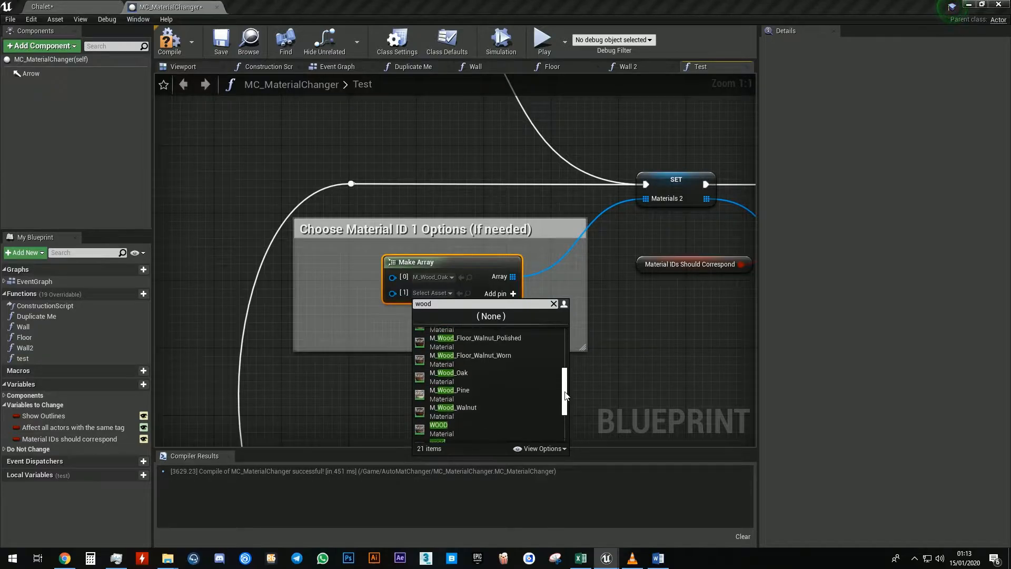
left_click(493, 391)
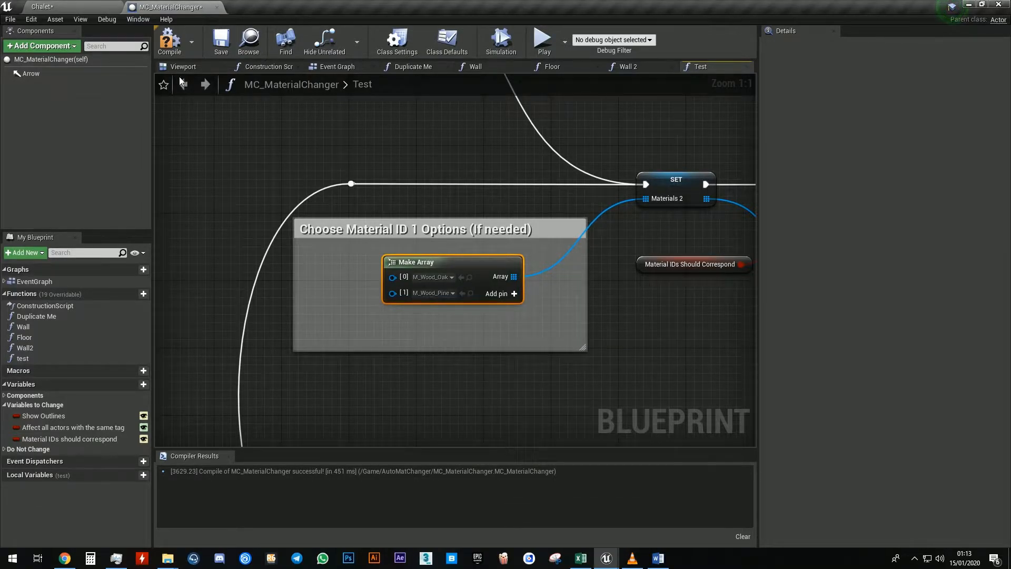
Compile the blueprint and return to the level editor
left_click(170, 42)
left_click(68, 439)
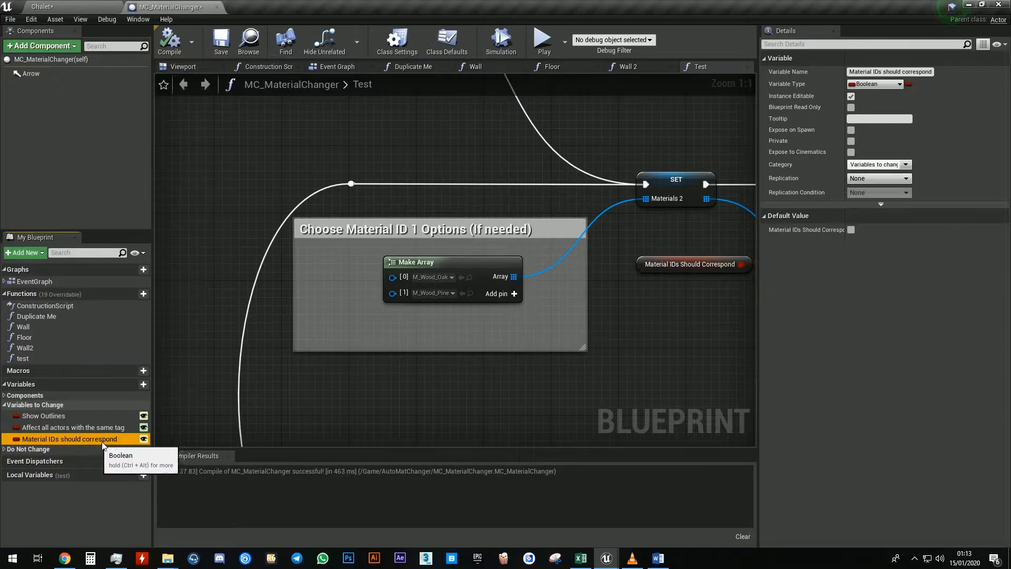
left_click(90, 8)
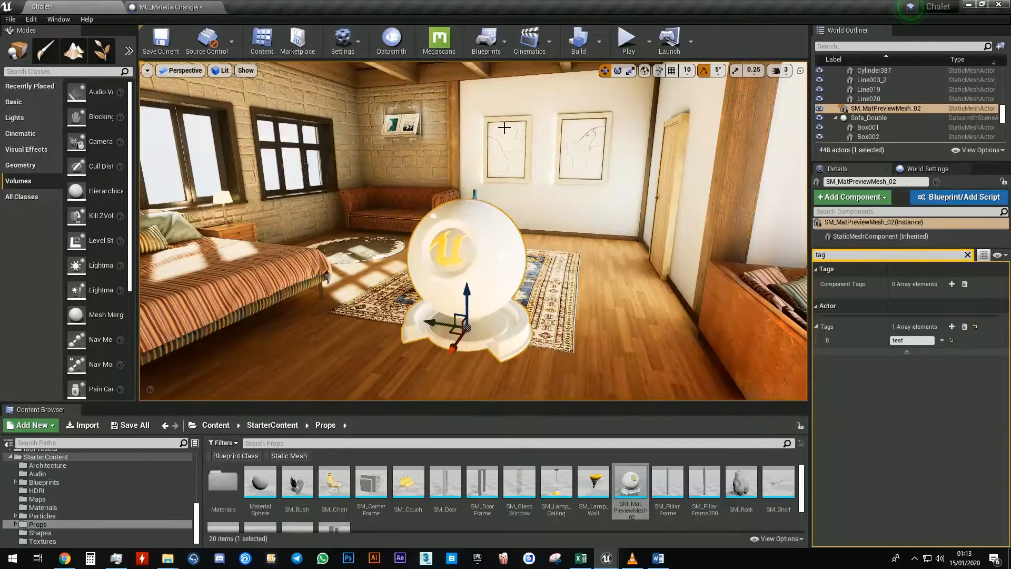
Play the level and walk up to the preview mesh to bring up its material swatches
left_click(626, 42)
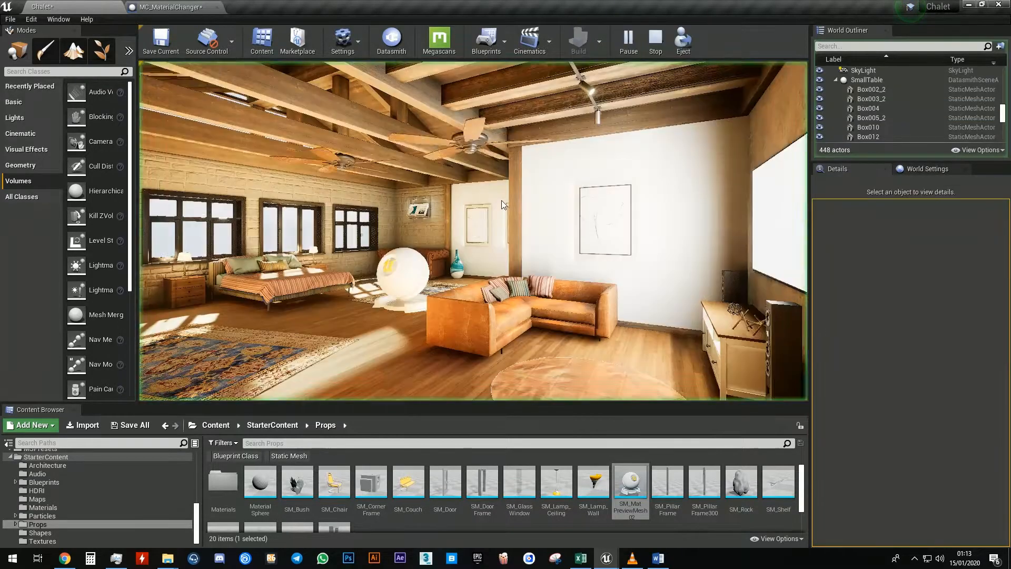
left_click(502, 200)
key("w")
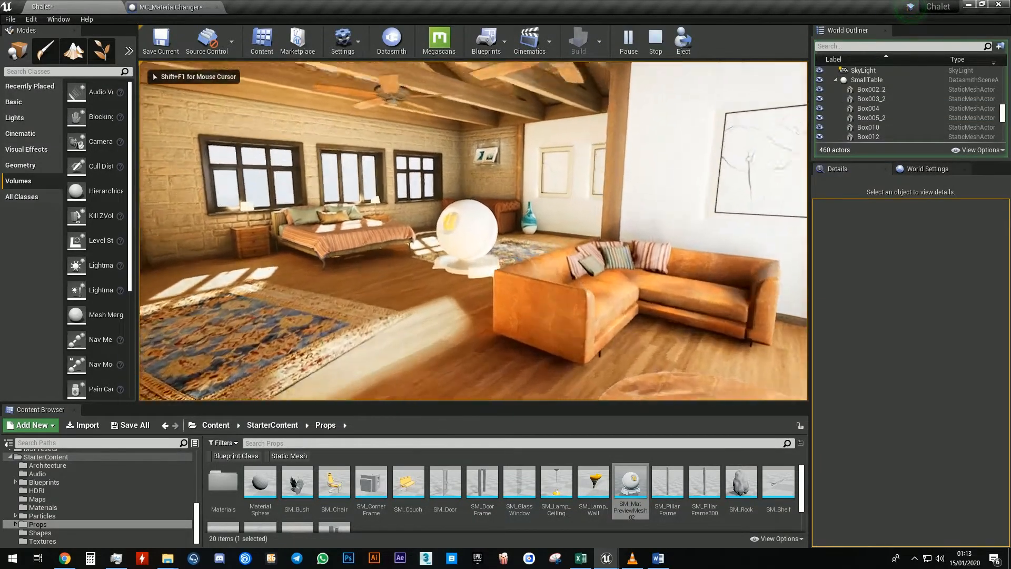
key("w")
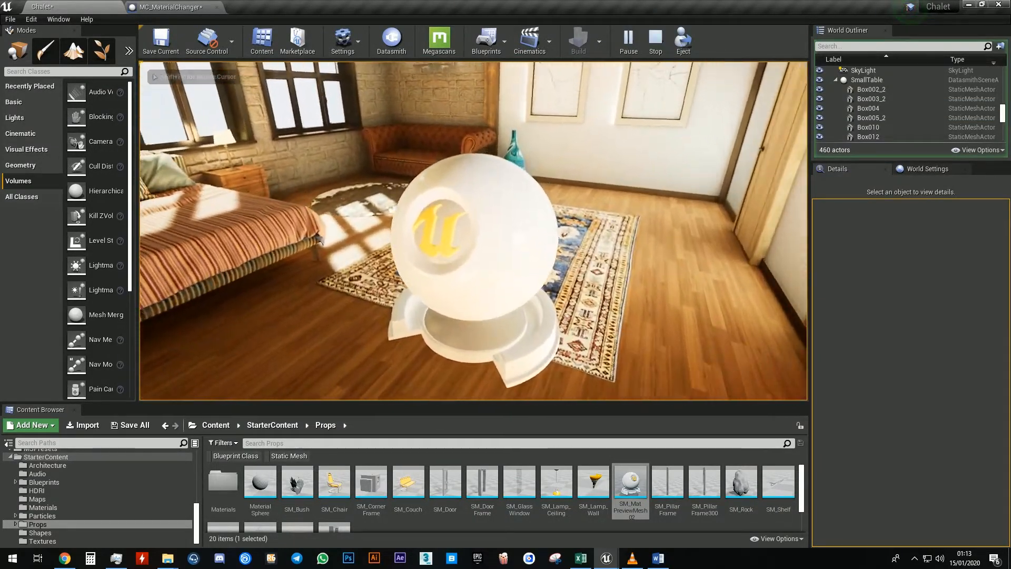
key("e")
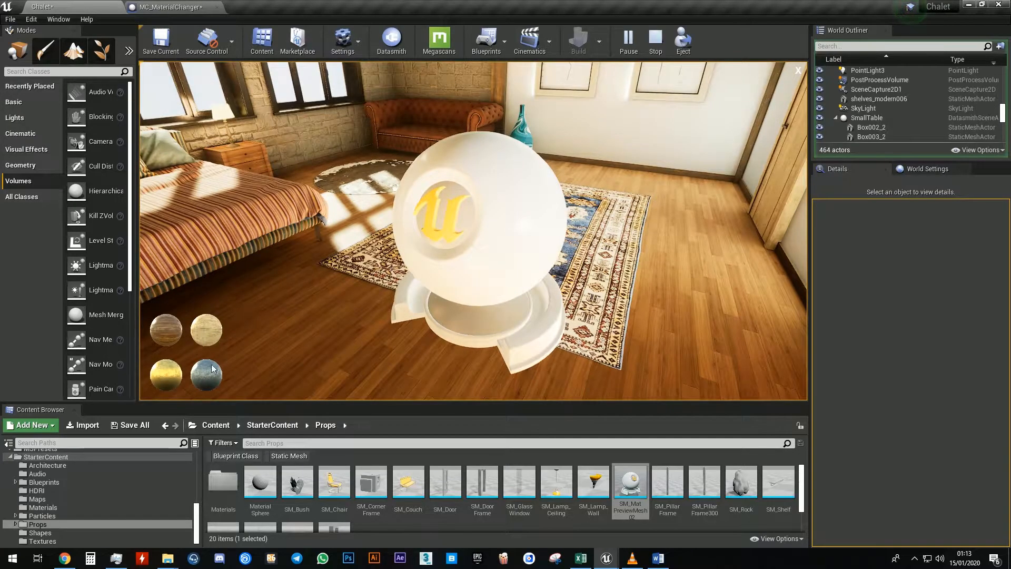
Switch the preview mesh between the gold and steel metal swatches
left_click(208, 376)
left_click(166, 378)
left_click(198, 381)
left_click(170, 384)
left_click(204, 381)
left_click(173, 379)
left_click(210, 375)
left_click(157, 370)
left_click(203, 366)
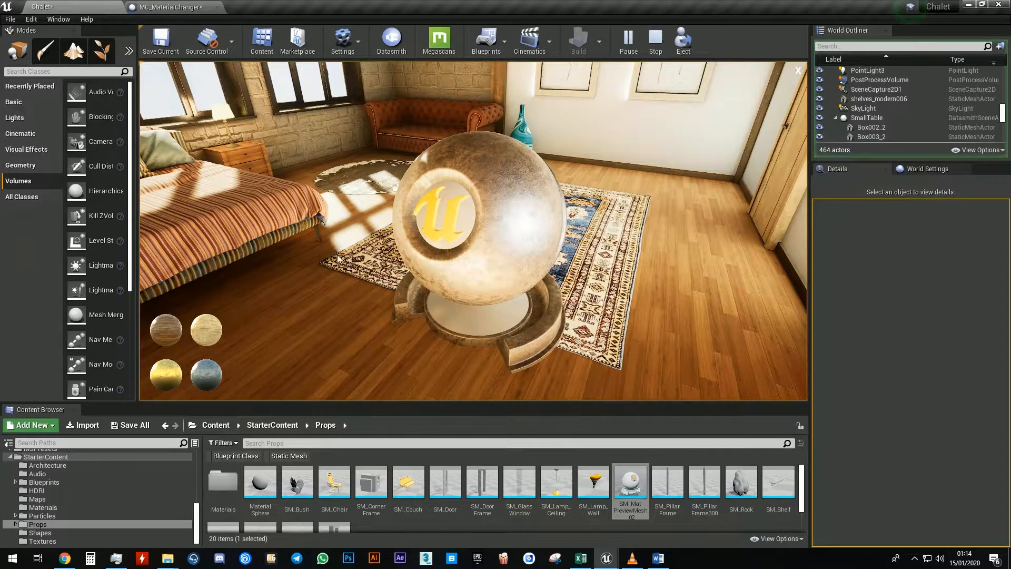
Try the oak and pine wood swatches and the gold swatch on the preview mesh
left_click(203, 331)
left_click(165, 332)
left_click(215, 334)
left_click(203, 332)
left_click(175, 334)
left_click(207, 332)
left_click(175, 334)
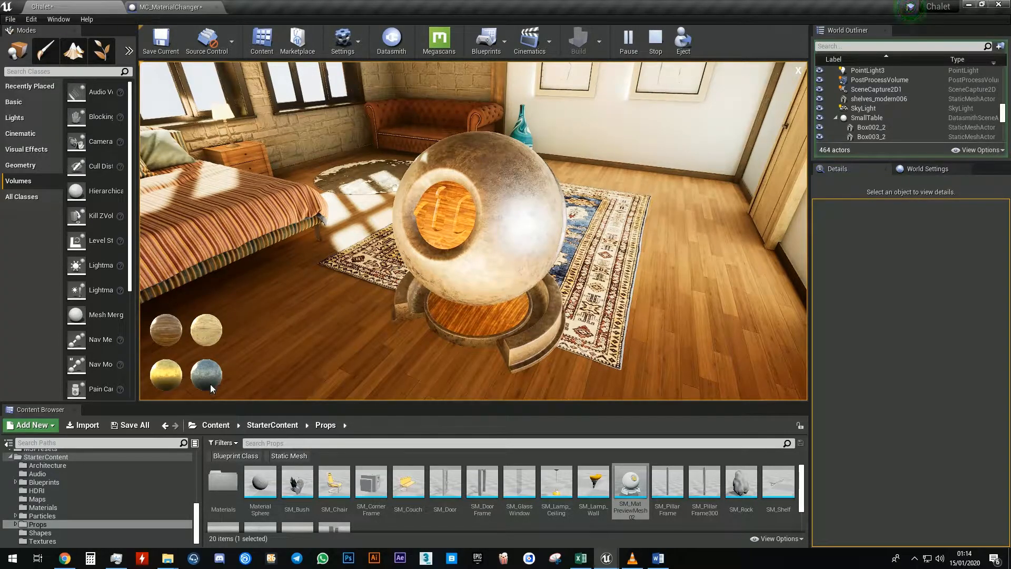
left_click(157, 378)
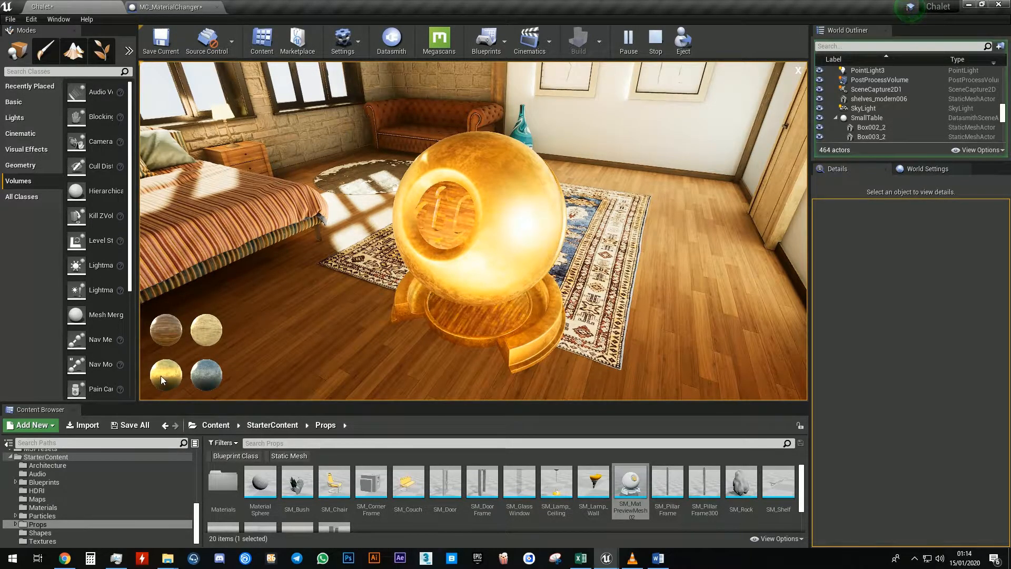
left_click(215, 343)
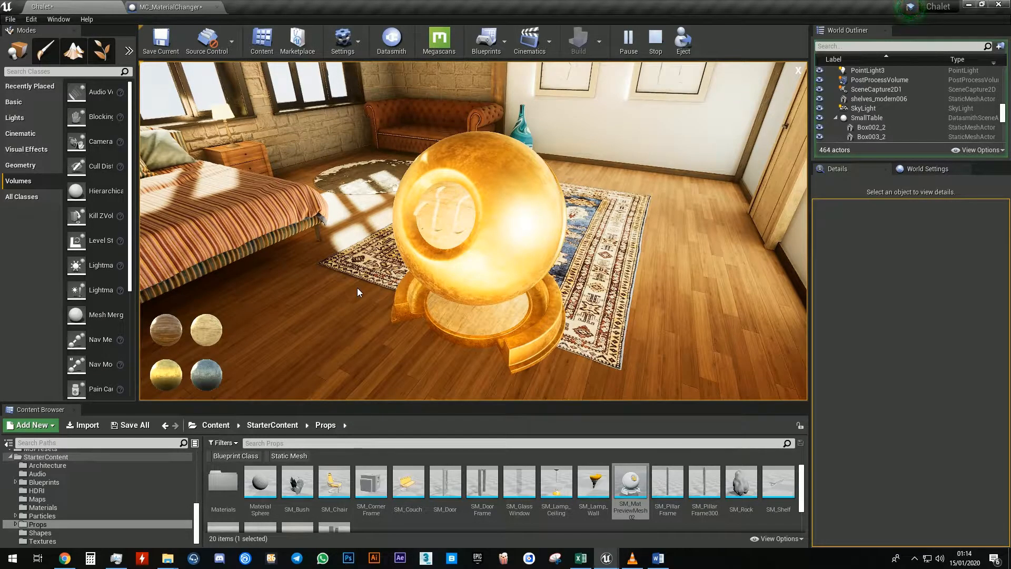
Stop playing and enable the default value of Material IDs Should Correspond in the blueprint
key("Escape")
left_click(190, 7)
double_click(74, 439)
key("Return")
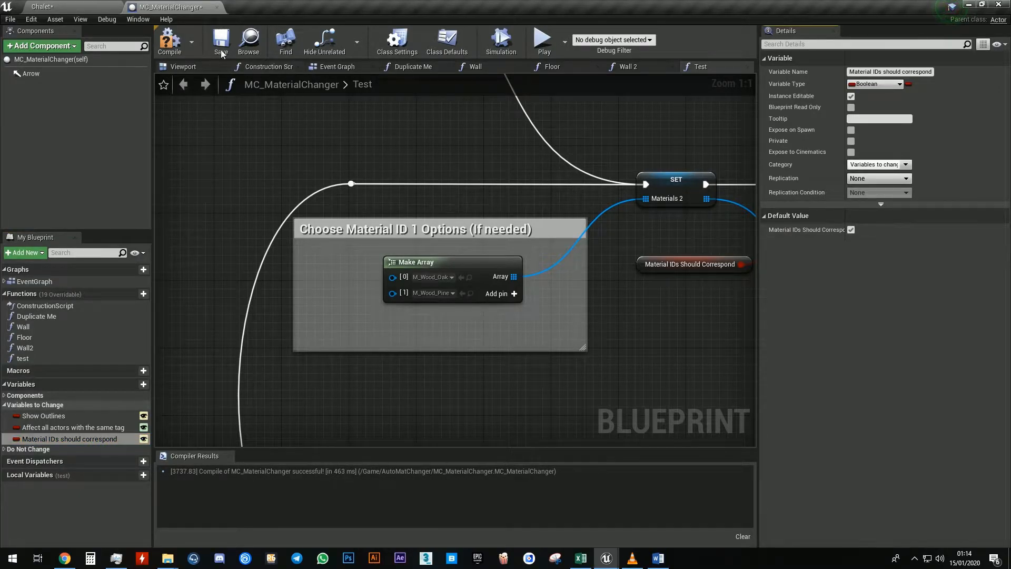
Play the level from the Chalet editor and walk up to the preview mesh
left_click(112, 7)
left_click(627, 42)
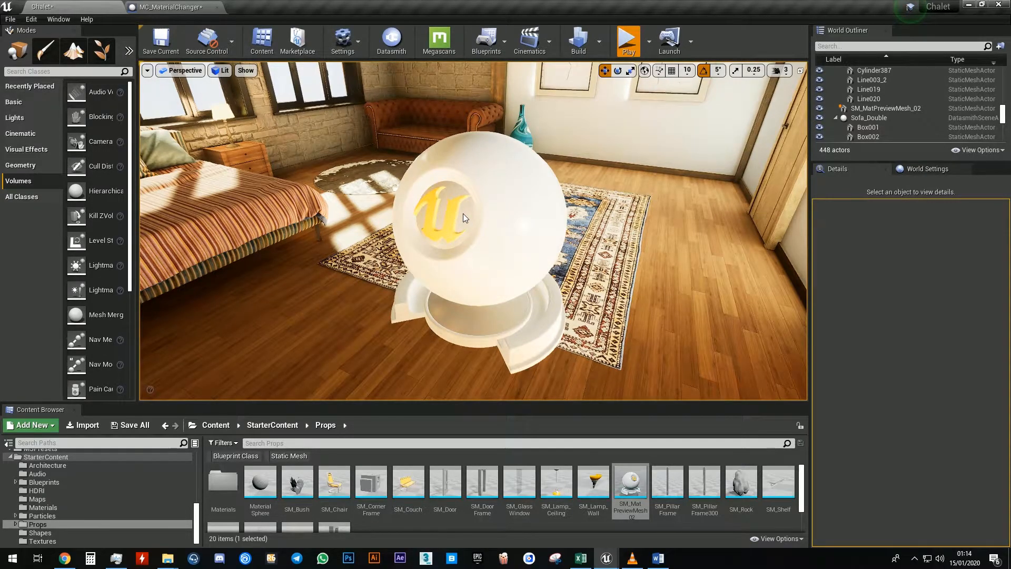
key("w")
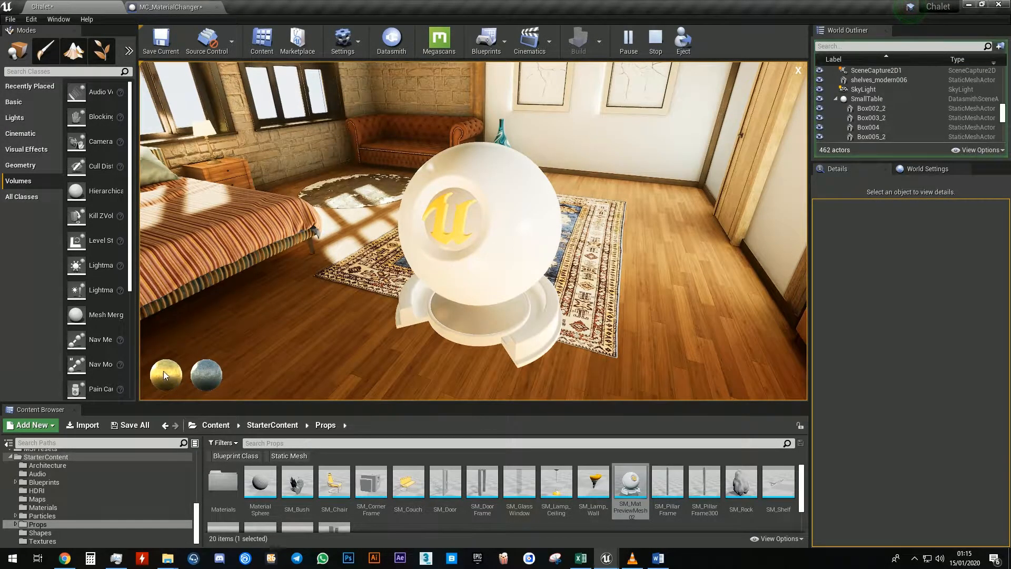
Toggle the preview mesh between the gold and steel swatches several times, then stop playing
left_click(164, 373)
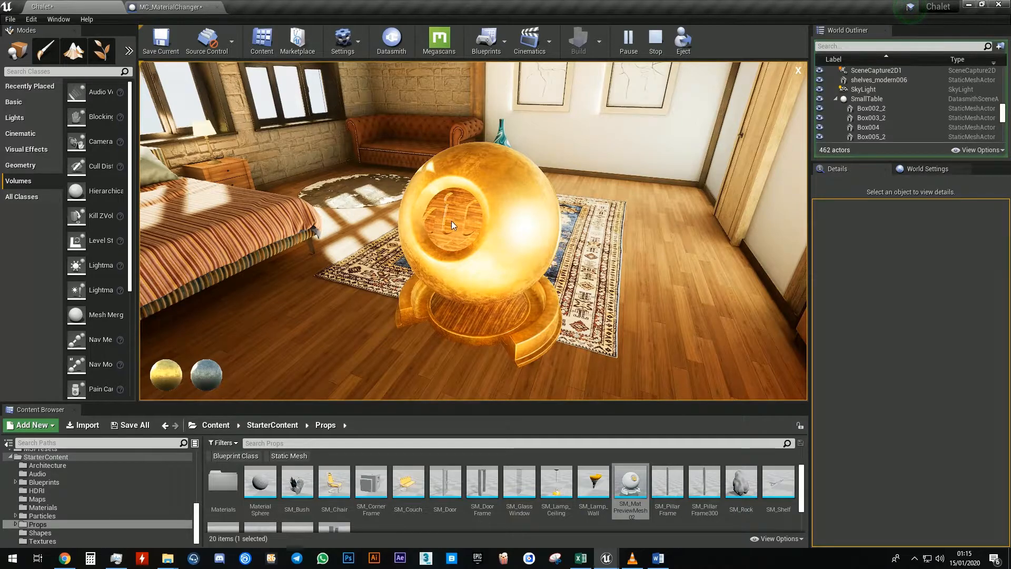
left_click(207, 375)
left_click(170, 378)
left_click(202, 379)
left_click(167, 379)
left_click(204, 379)
left_click(168, 379)
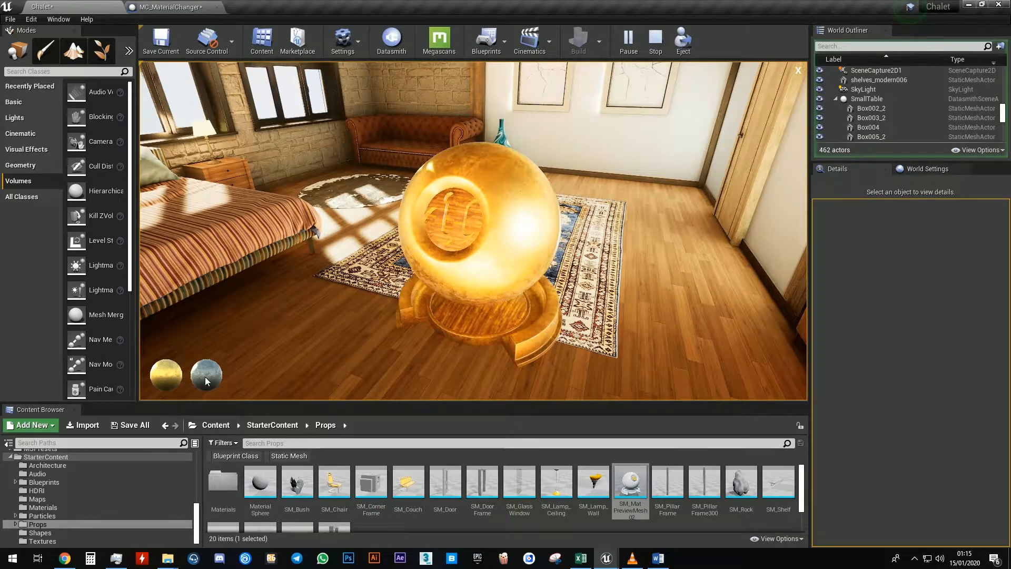
key("Escape")
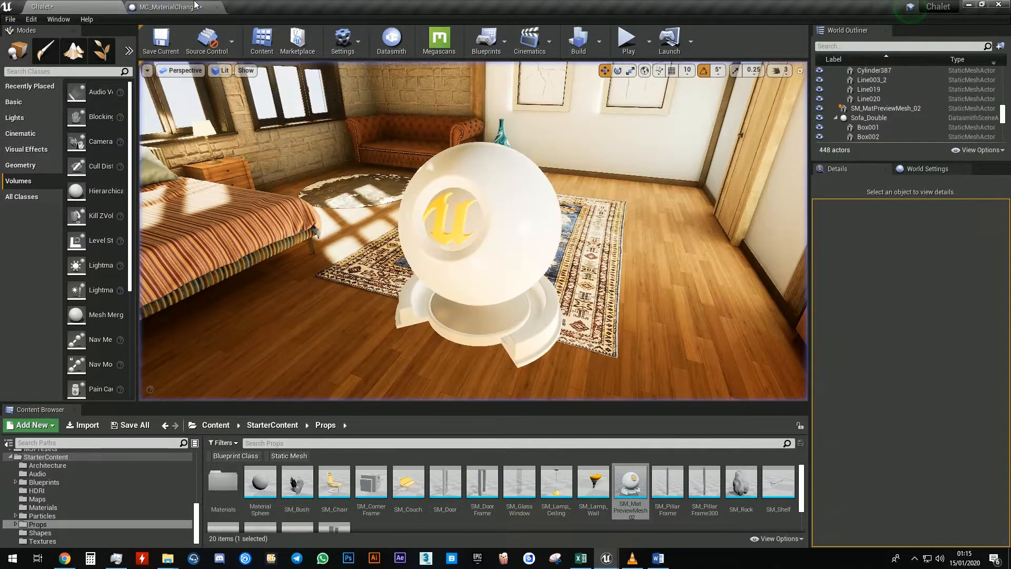
Examine the Test function's Make Array, Set and Branch nodes in the MC_MaterialChanger blueprint graph
left_click(170, 7)
scroll(411, 287, "down", 2)
right_click_drag(422, 292, 388, 328)
scroll(388, 328, "down", 1)
right_click_drag(510, 205, 432, 276)
scroll(474, 175, "up", 3)
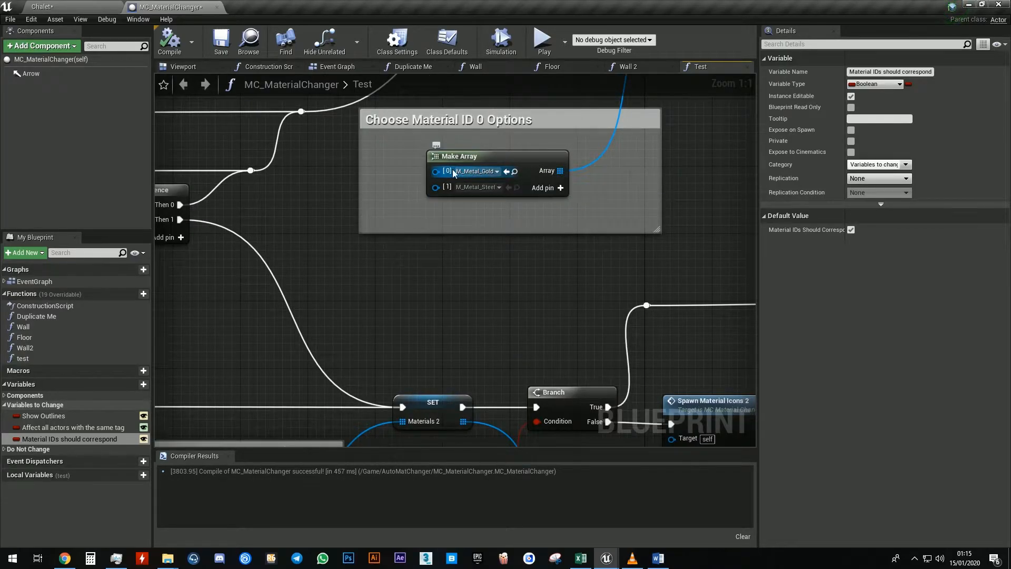
right_click_drag(326, 335, 420, 211)
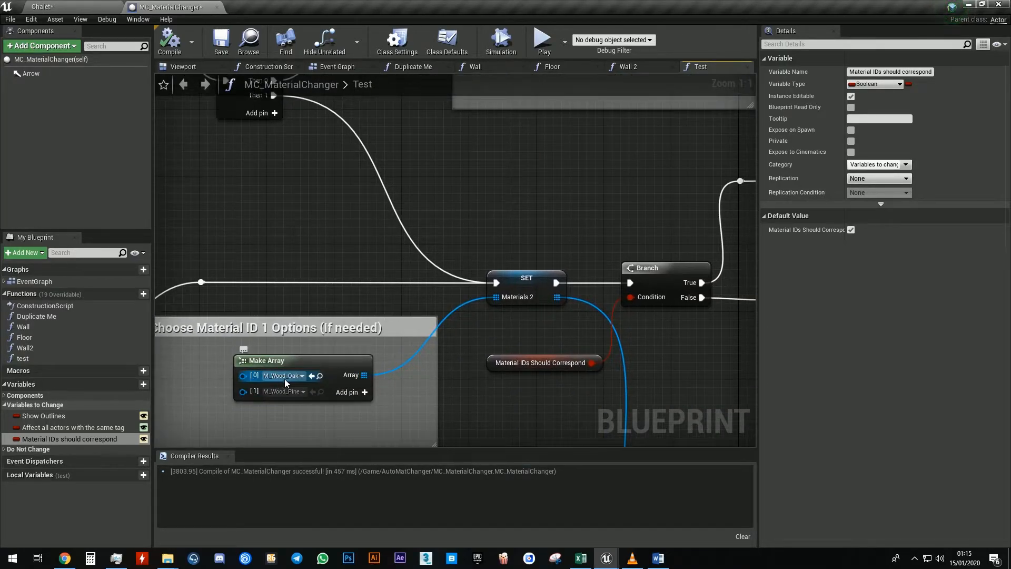
right_click_drag(564, 217, 533, 258)
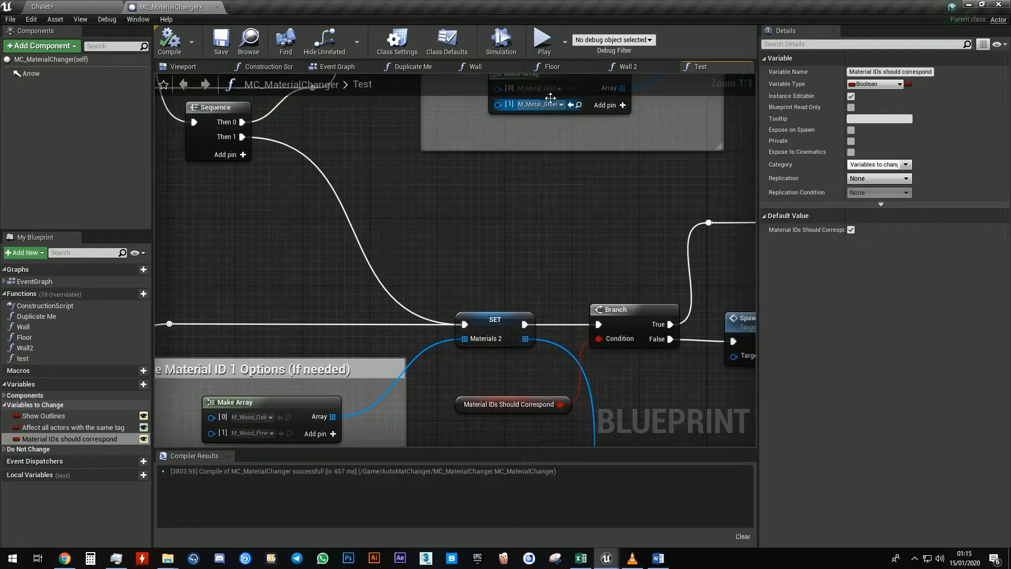
right_click_drag(280, 398, 315, 327)
right_click_drag(289, 365, 245, 414)
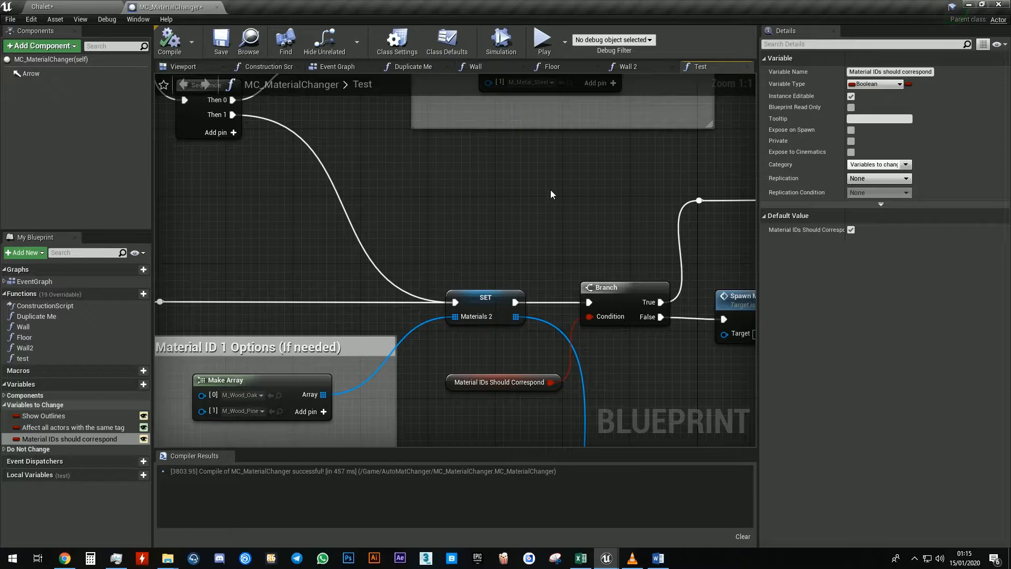
scroll(519, 203, "down", 3)
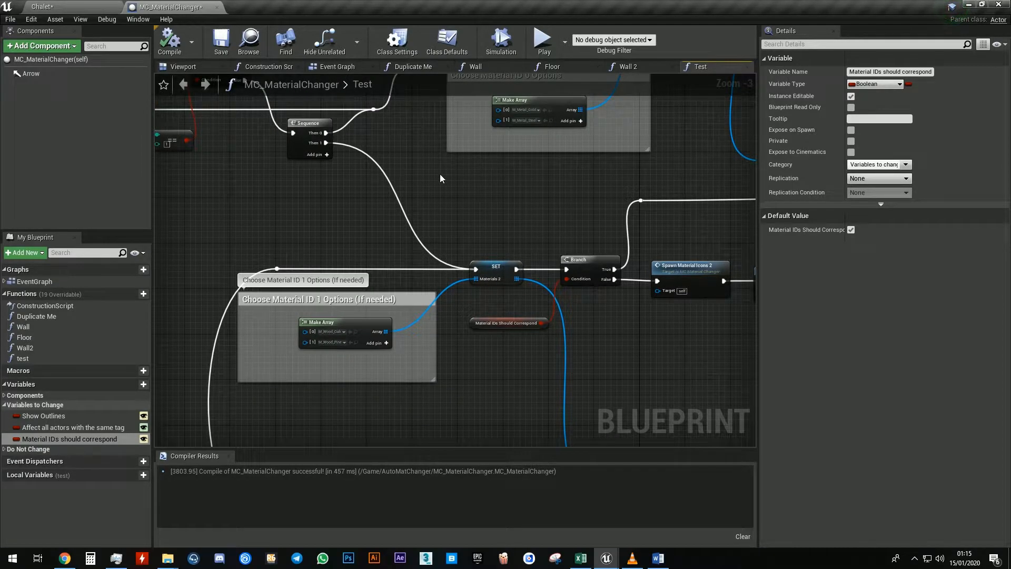
Review the Show Outlines variable's default value in the MC_MaterialChanger blueprint
left_click(87, 8)
left_click(176, 7)
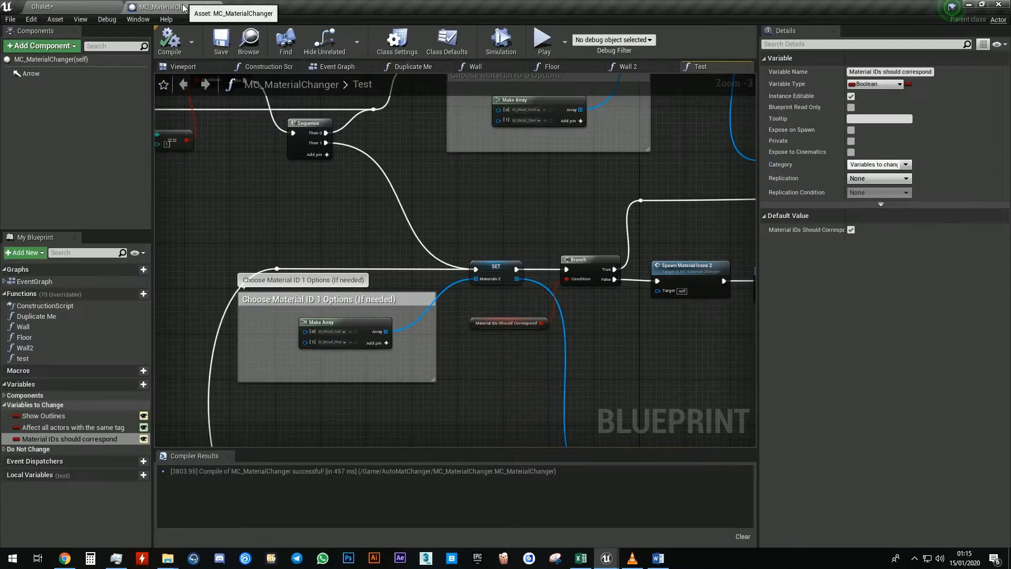
left_click(53, 428)
Open the AutoMatChanger folder in the content browser and select the PP_Outline Custom Depth material instance
left_click(85, 7)
scroll(106, 469, "up", 10)
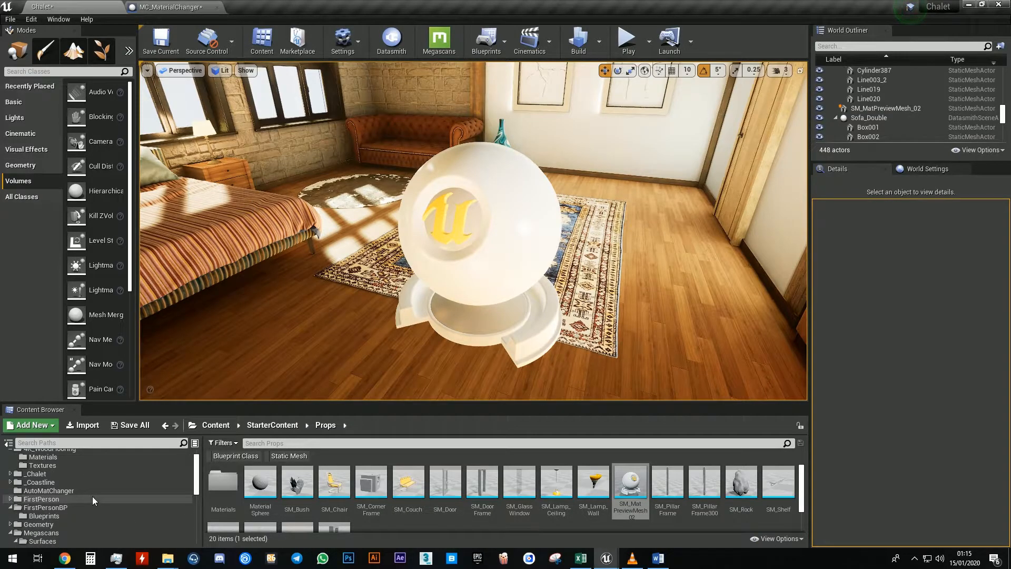
left_click(90, 464)
scroll(93, 478, "up", 1)
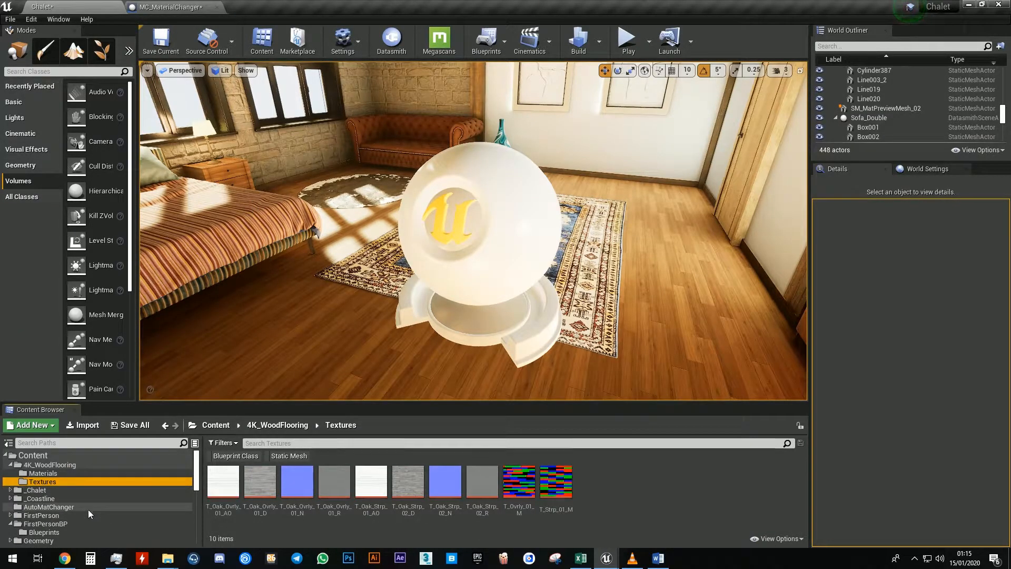
left_click(88, 509)
left_click(519, 481)
right_click_drag(489, 350, 402, 297)
key("s")
left_click(556, 481)
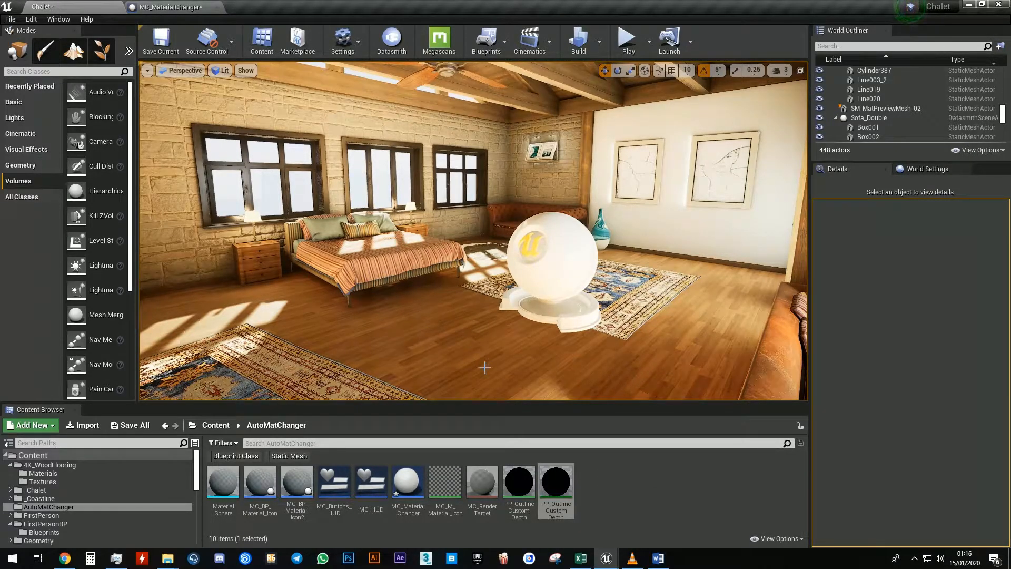
right_click_drag(299, 255, 311, 256)
key("g")
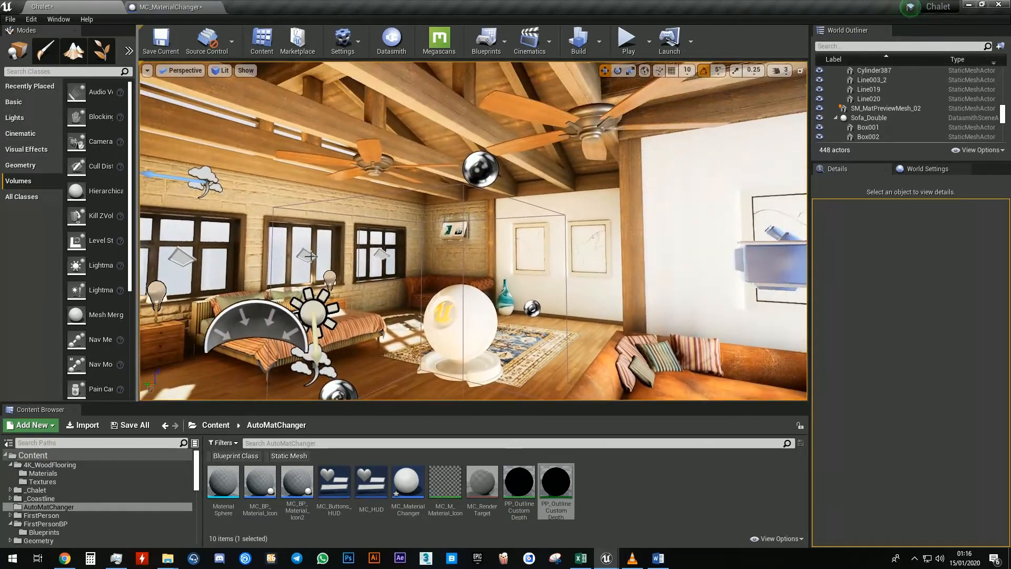
Select the PostProcessVolume in the level, clear the details search, and search the actor classes for post
left_click(463, 184)
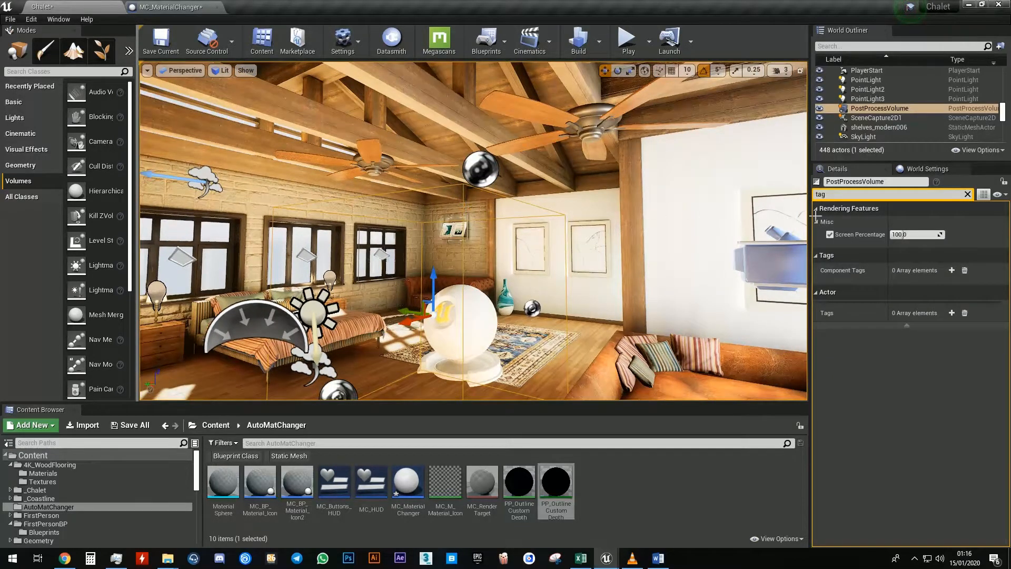
left_click(968, 193)
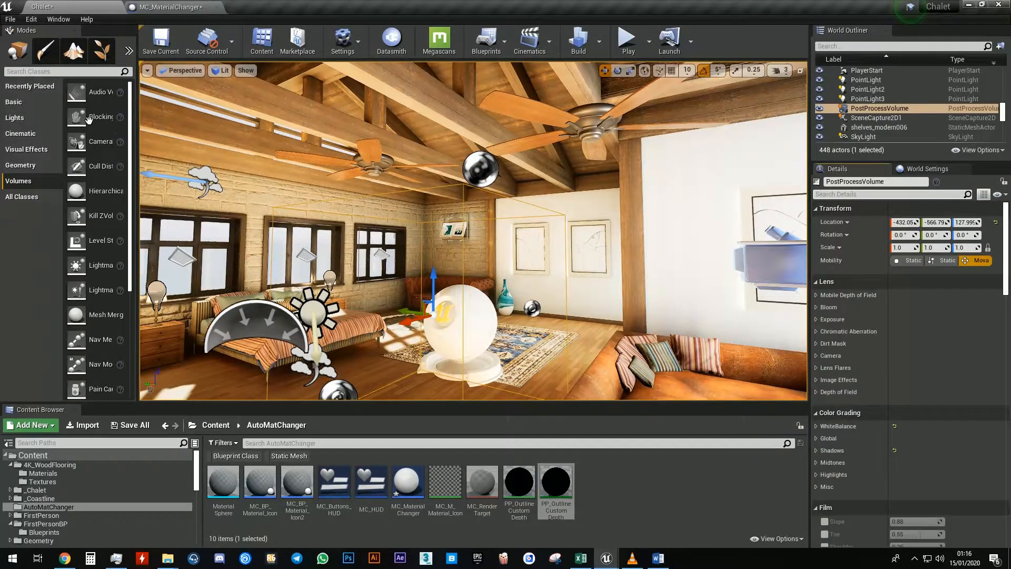
left_click(49, 71)
type("post")
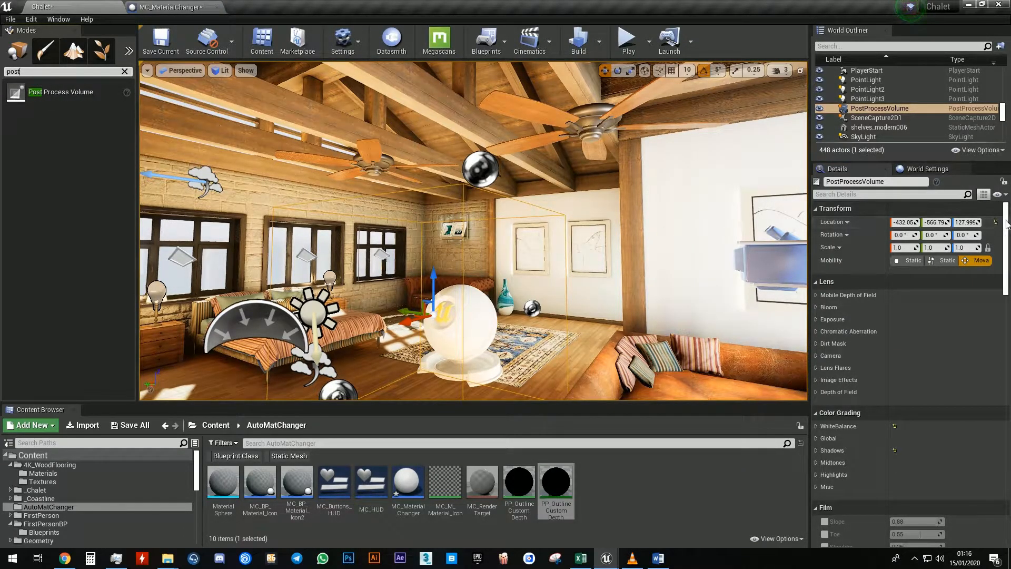
Add a Post Process Materials array element as an asset reference and assign PP_OutlineCustomDepthOcclusion_Inst to it
scroll(999, 420, "down", 15)
mouse_move(1001, 421)
left_mouse_down()
mouse_move(997, 492)
mouse_move(1010, 383)
left_mouse_up()
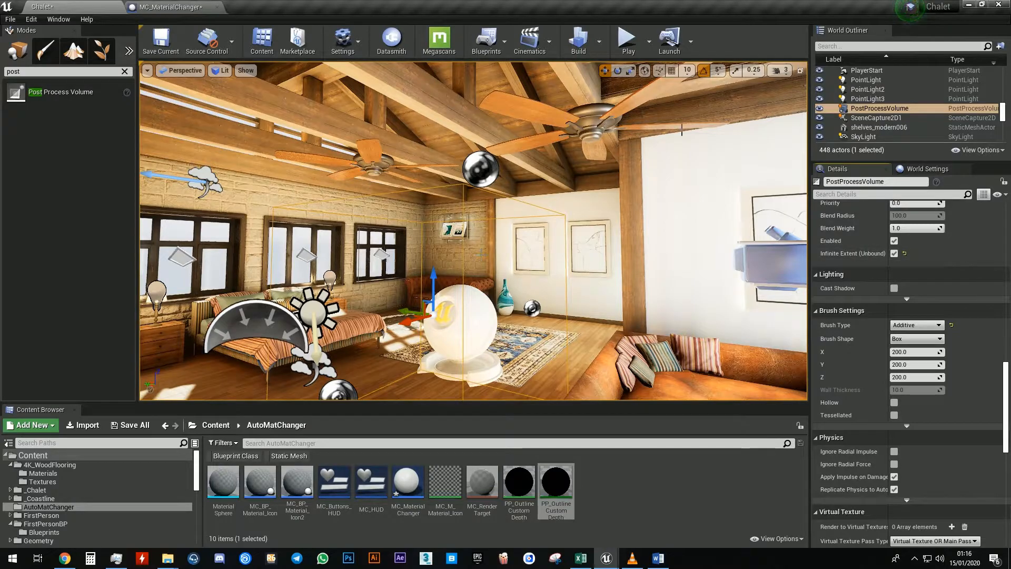
right_click_drag(476, 217, 459, 227)
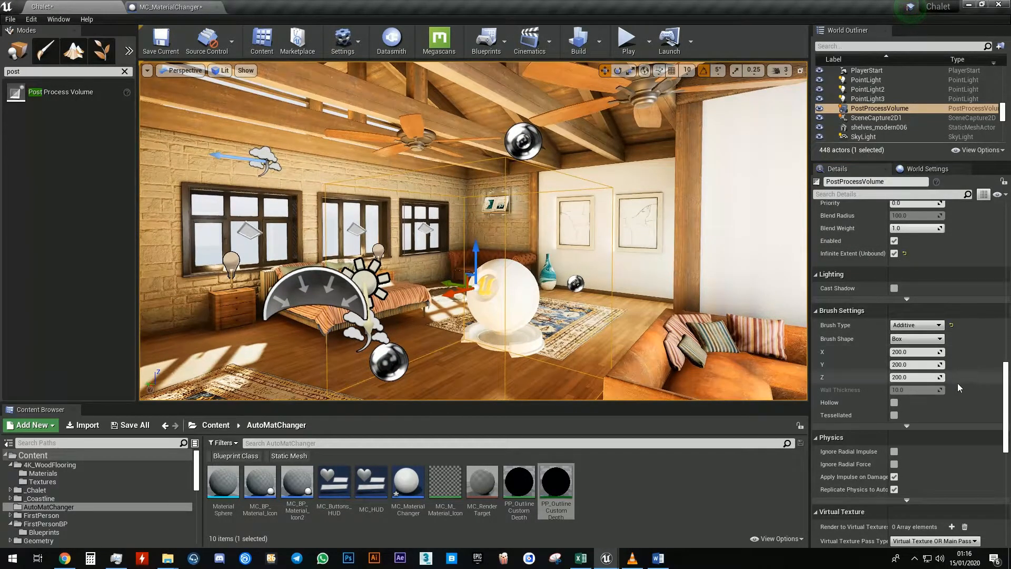
scroll(899, 324, "up", 5)
scroll(898, 324, "up", 5)
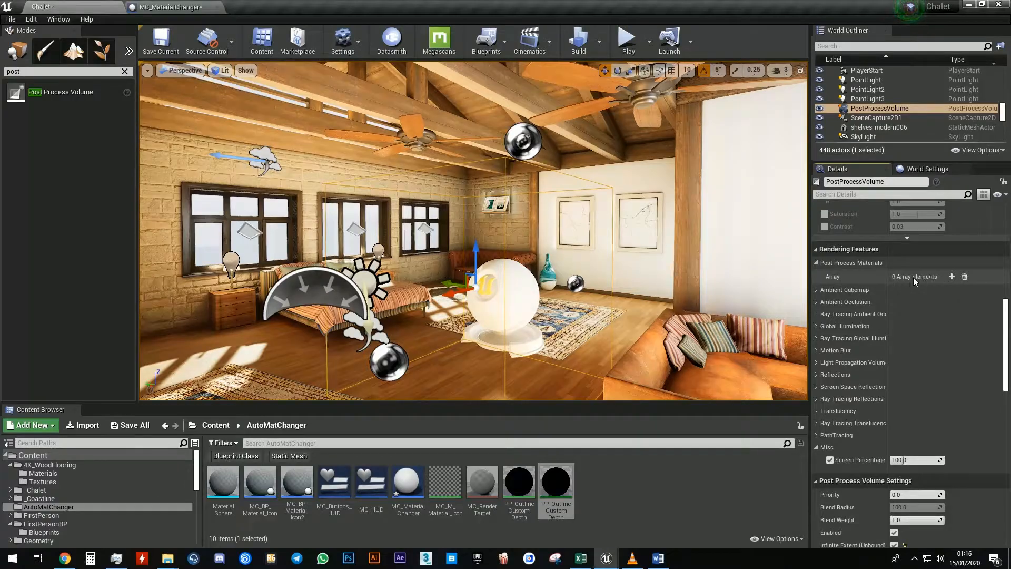
left_click(952, 276)
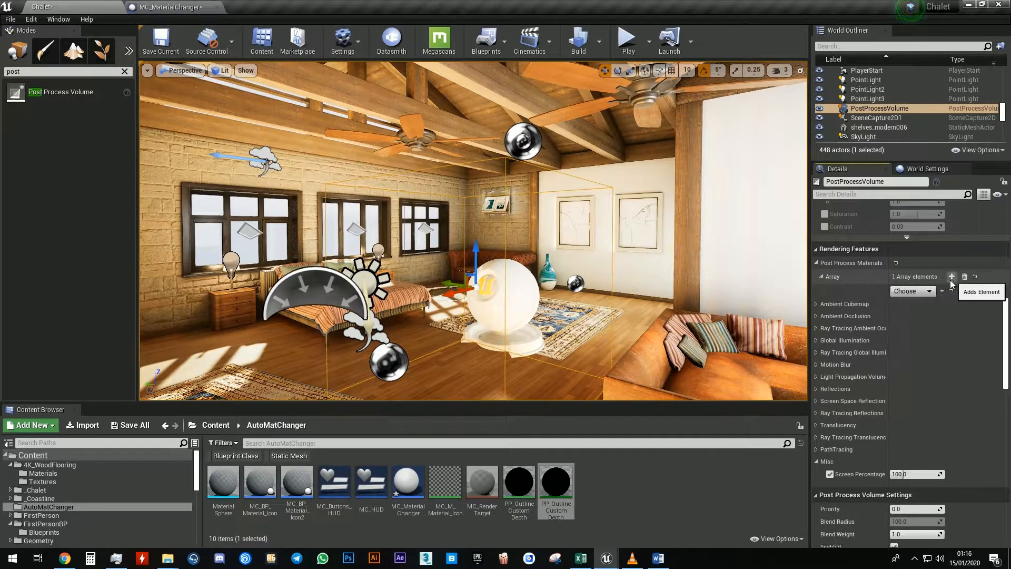
left_click(917, 296)
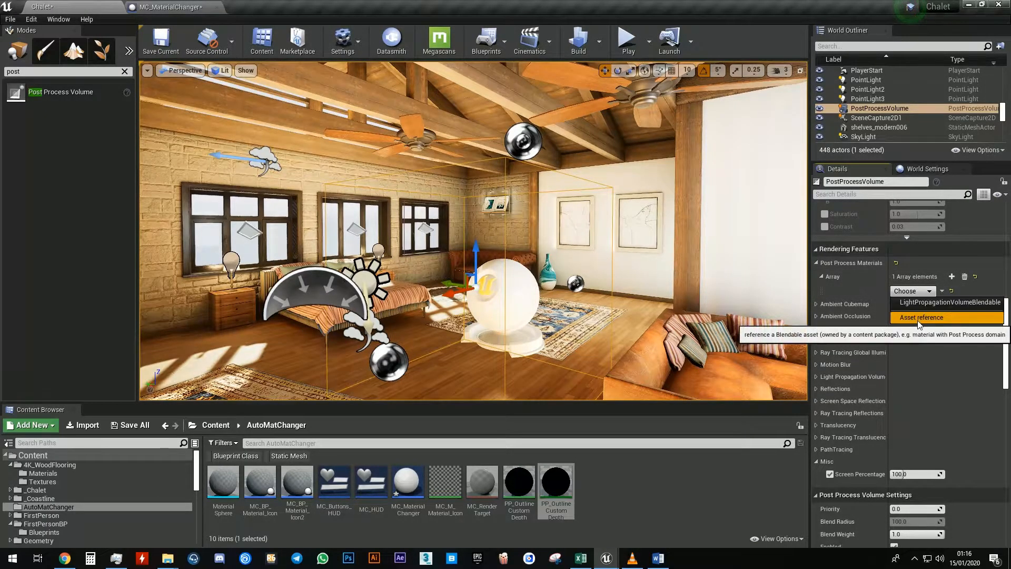
left_click(922, 317)
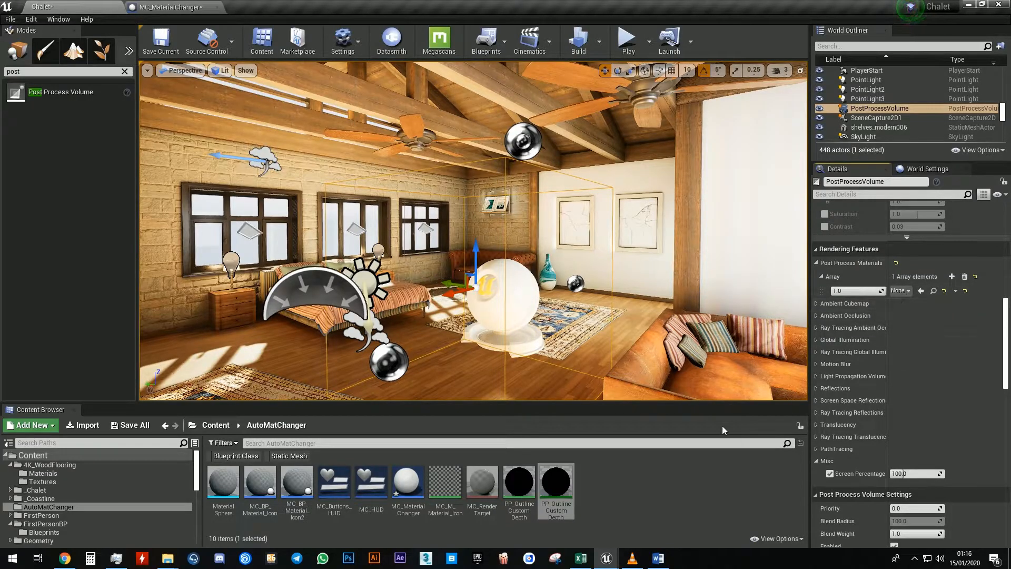
left_click(554, 482)
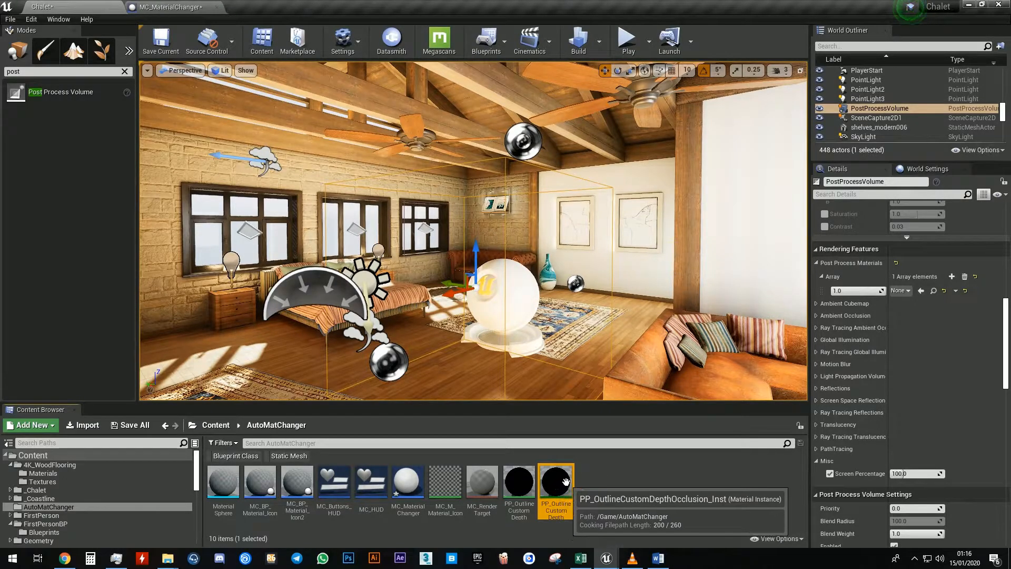
left_click_drag(565, 481, 906, 291)
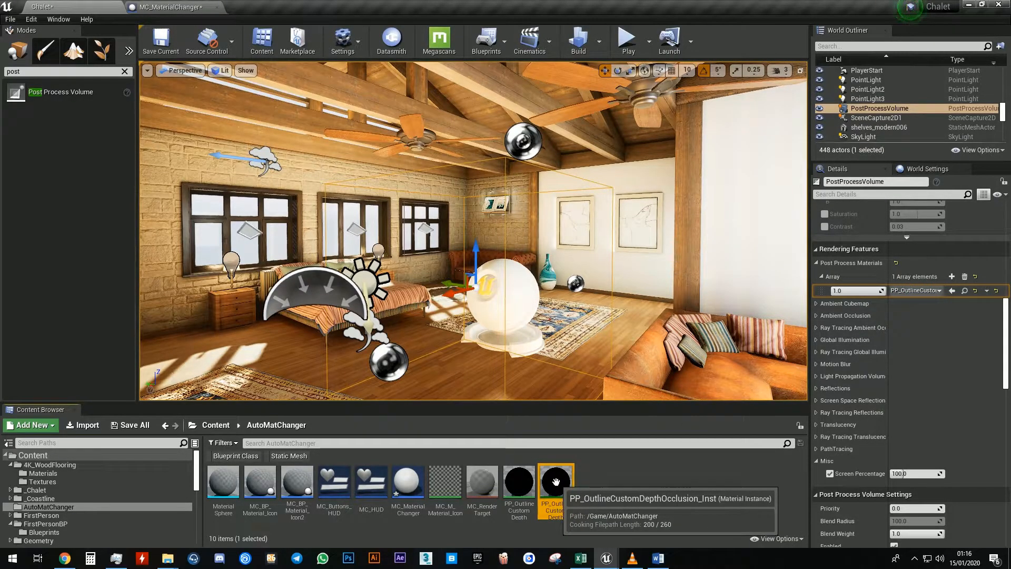
Open the outline material instance, set its OutlineColor to blue (Hex sRGB 0071FFFF), and save it
double_click(556, 482)
left_click(842, 122)
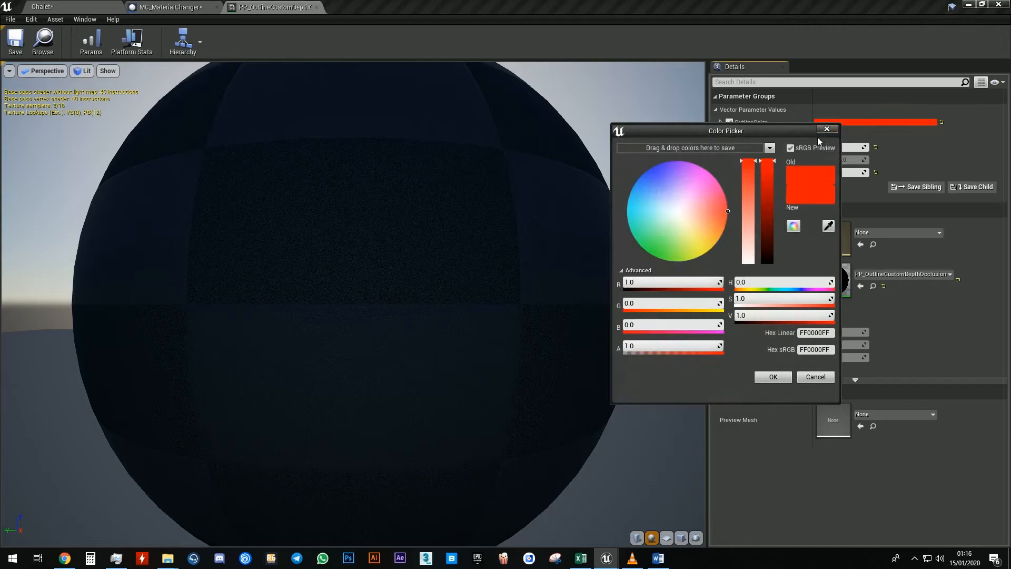
mouse_move(707, 230)
left_mouse_down()
mouse_move(717, 223)
mouse_move(715, 233)
mouse_move(644, 171)
left_mouse_up()
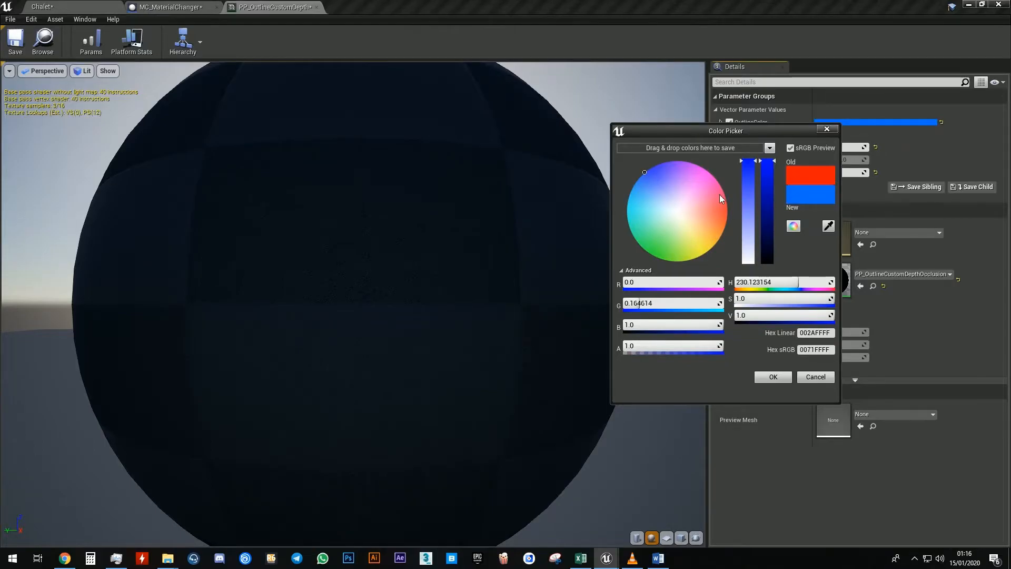
left_click(772, 377)
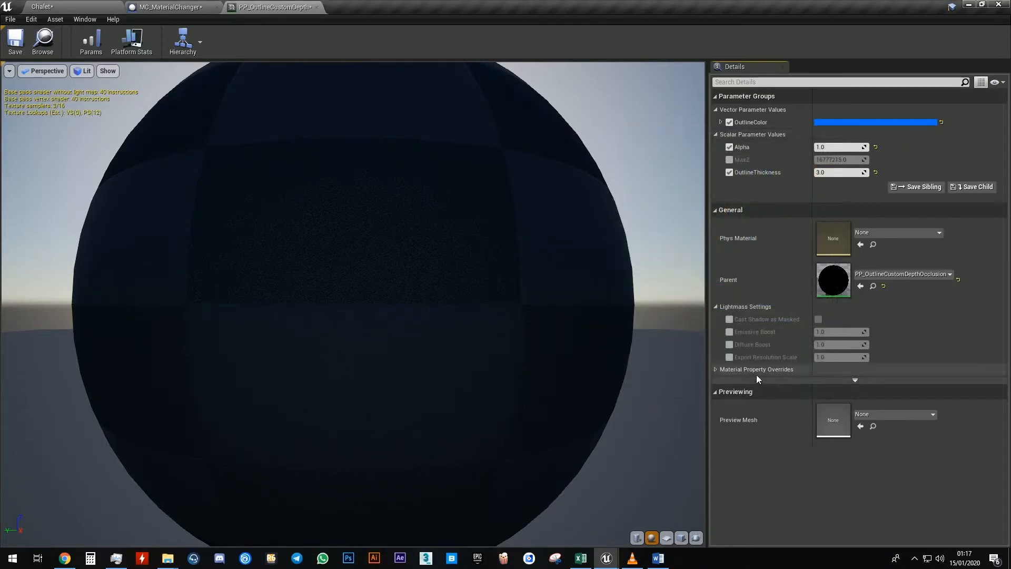
left_click(15, 41)
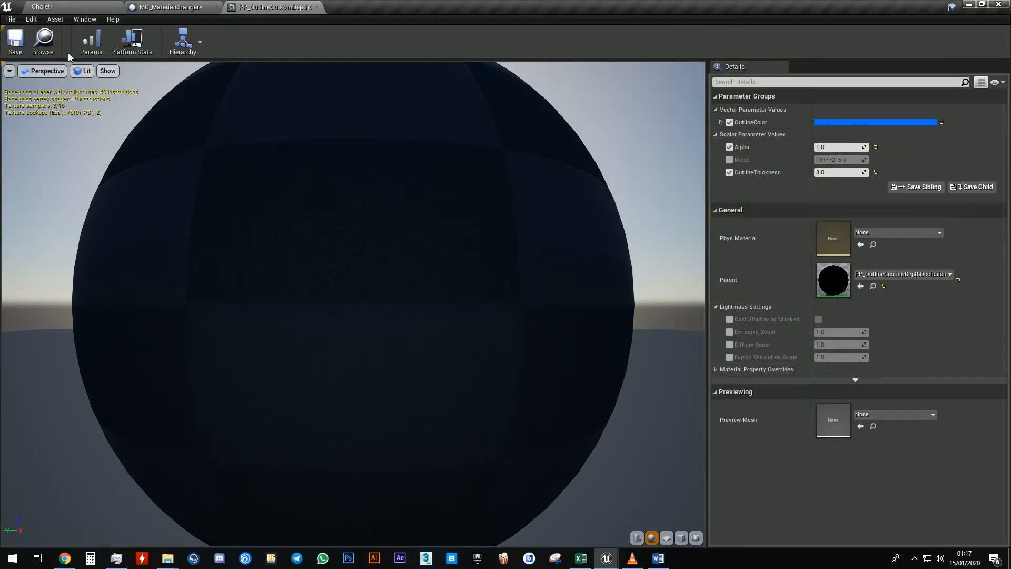
Play the level, walk up to a wall to bring up its swatches, and apply the brick material
left_click(79, 4)
left_click(170, 7)
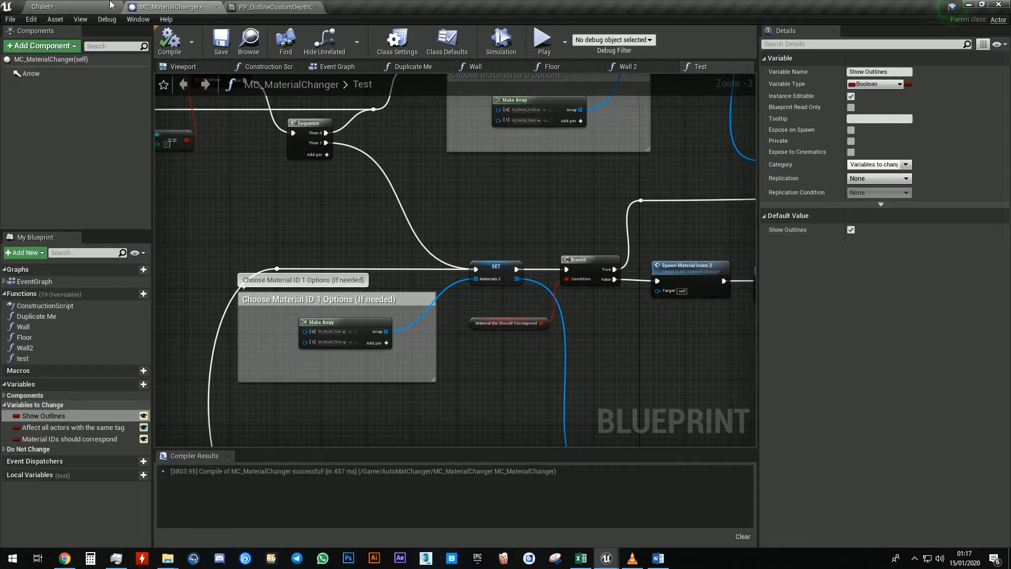
left_click(79, 6)
mouse_move(519, 151)
right_mouse_down()
mouse_move(518, 162)
mouse_move(503, 163)
right_mouse_up()
key("g")
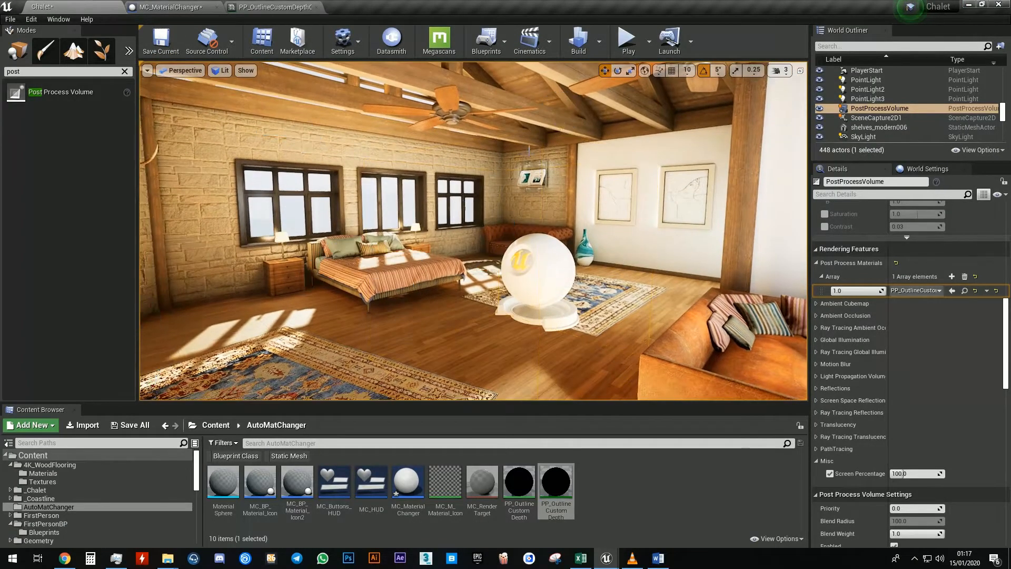
left_click(628, 40)
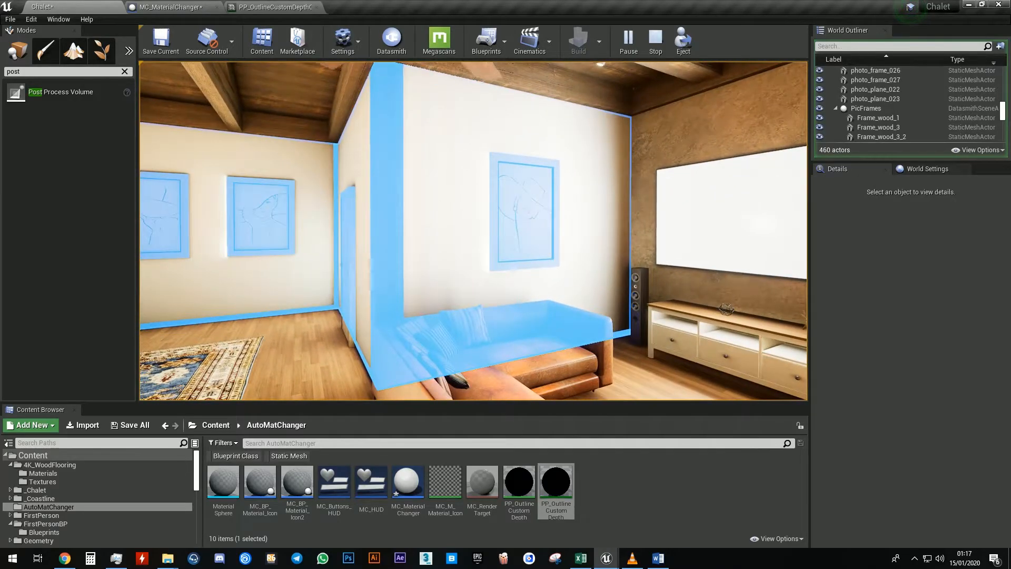
key("e")
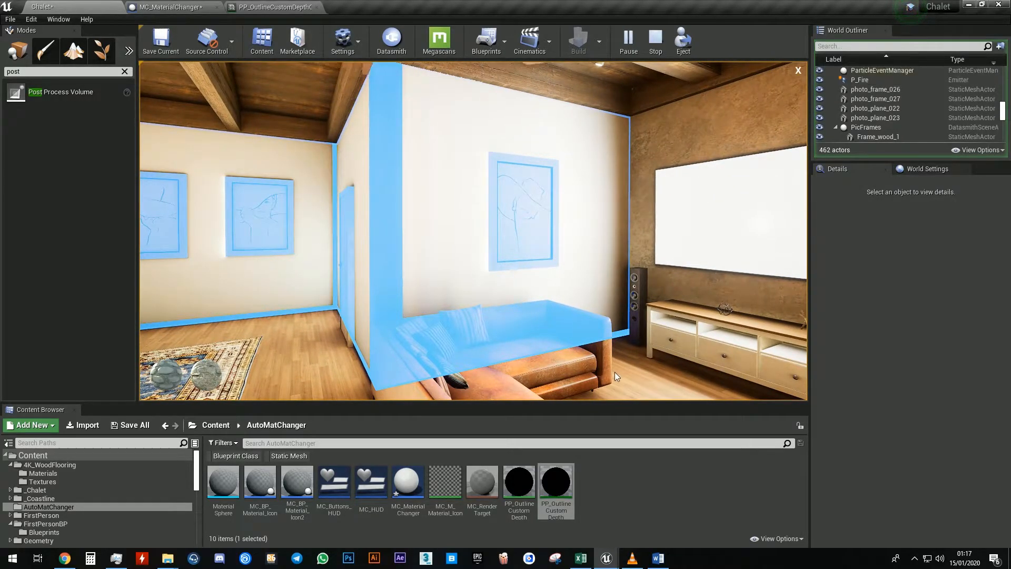
left_click(215, 378)
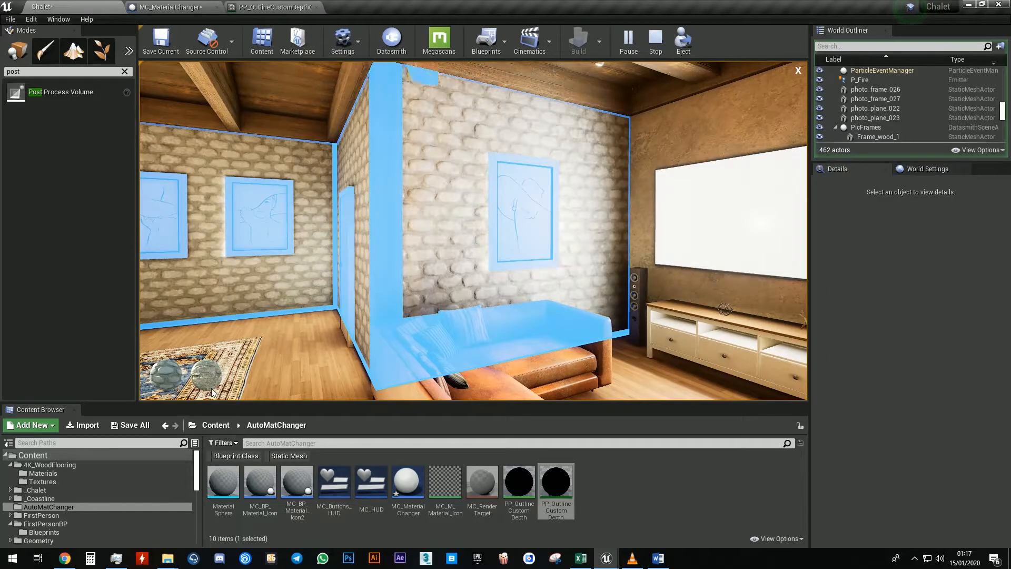
Apply one more wall swatch and close the swatch bar
left_click(175, 381)
left_click(798, 71)
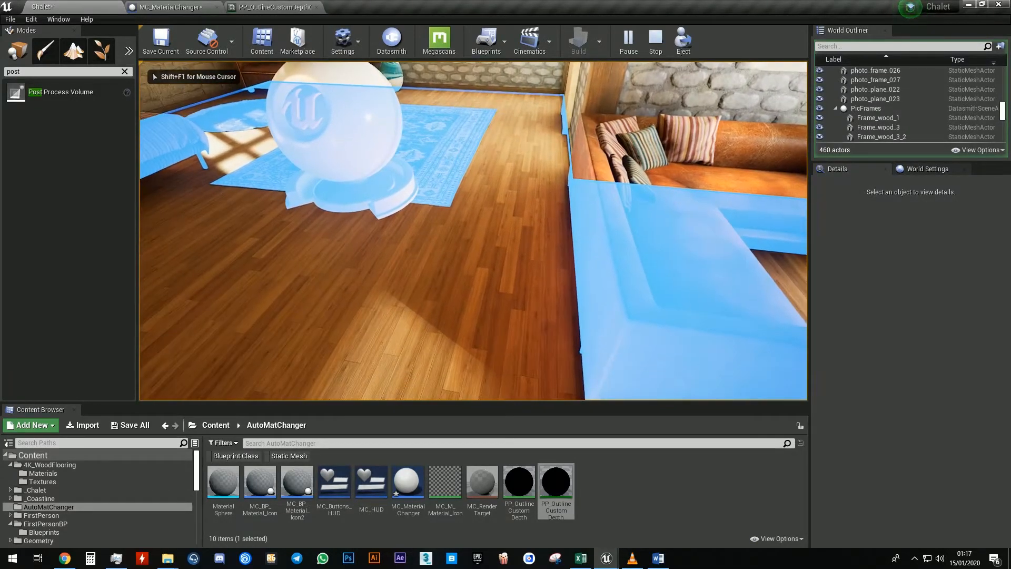
Bring up the floor's swatches, try three of the wood materials, and close the swatch bar
left_click(474, 231)
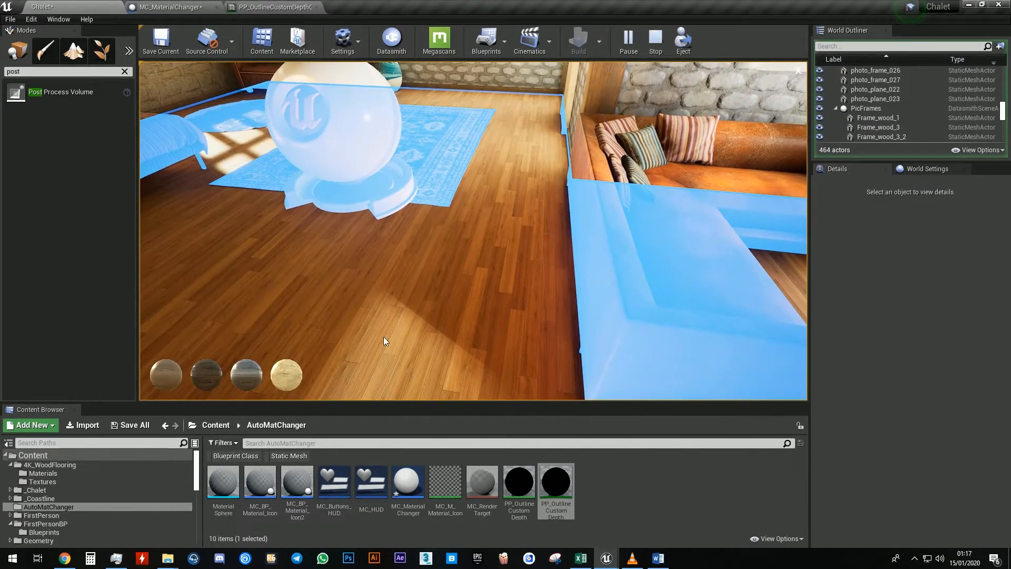
left_click(287, 370)
left_click(244, 378)
left_click(218, 372)
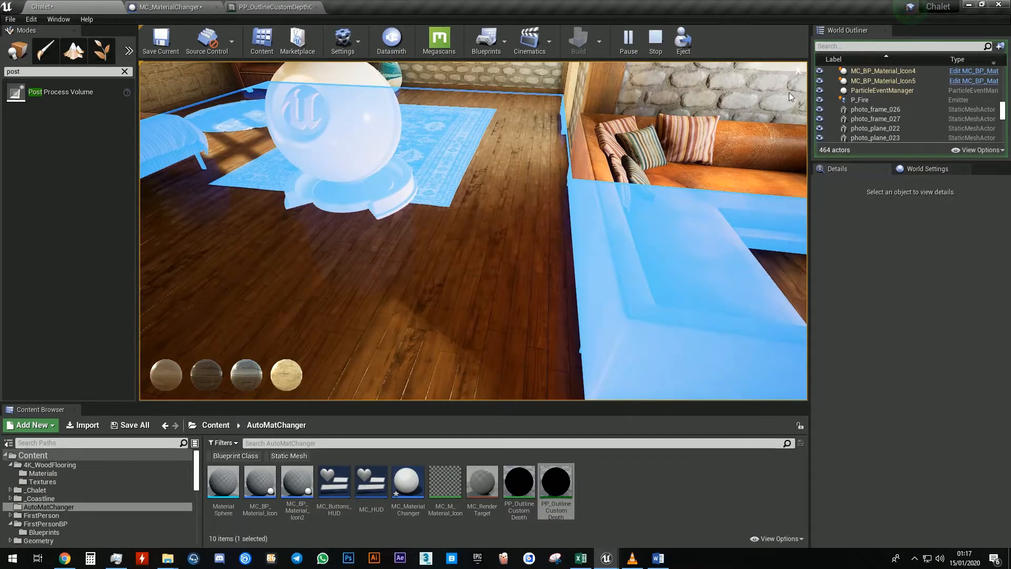
left_click(799, 71)
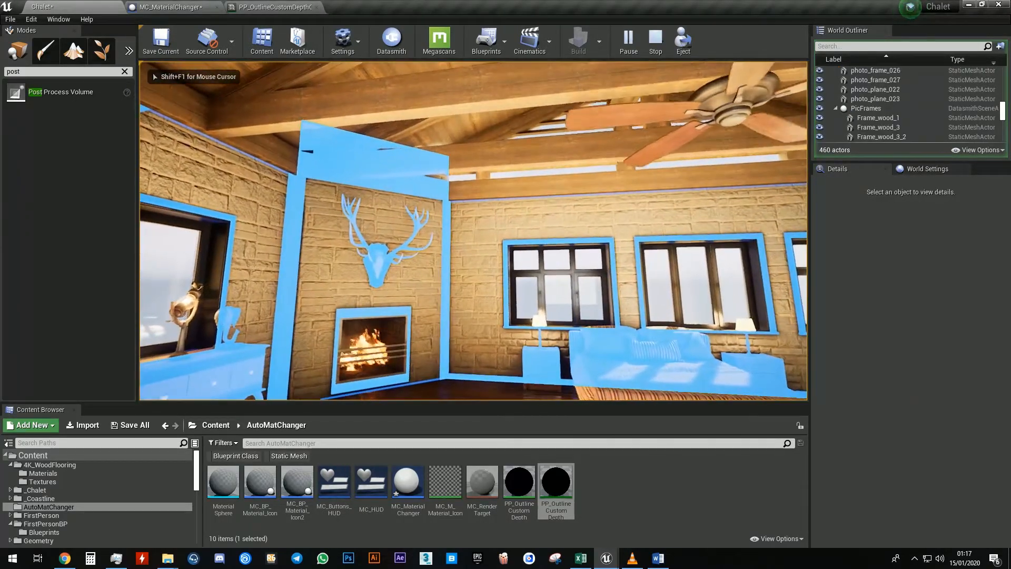
Bring up the bedroom wall's swatches, close them, and stop playing the level
left_click(473, 230)
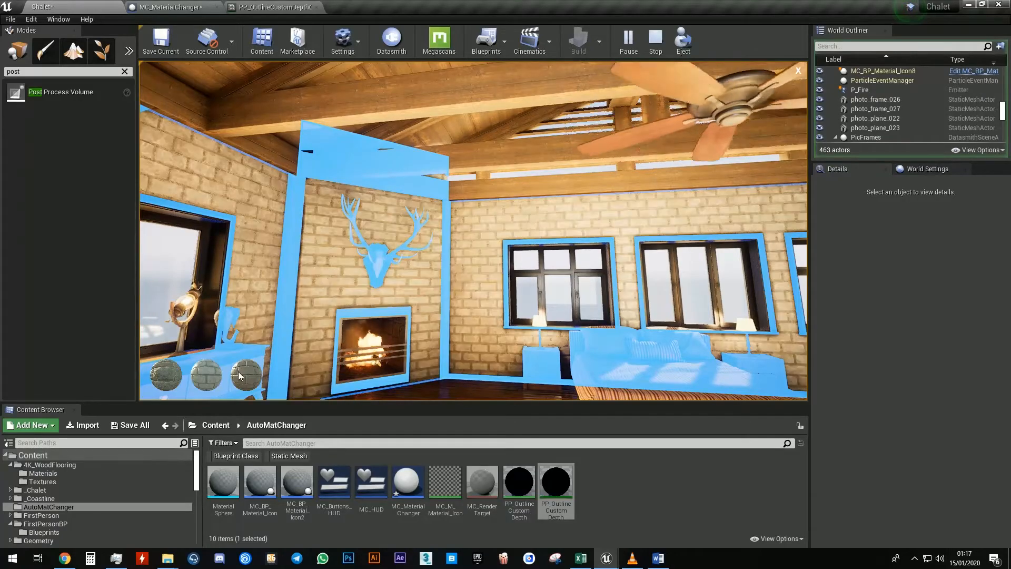
left_click(798, 71)
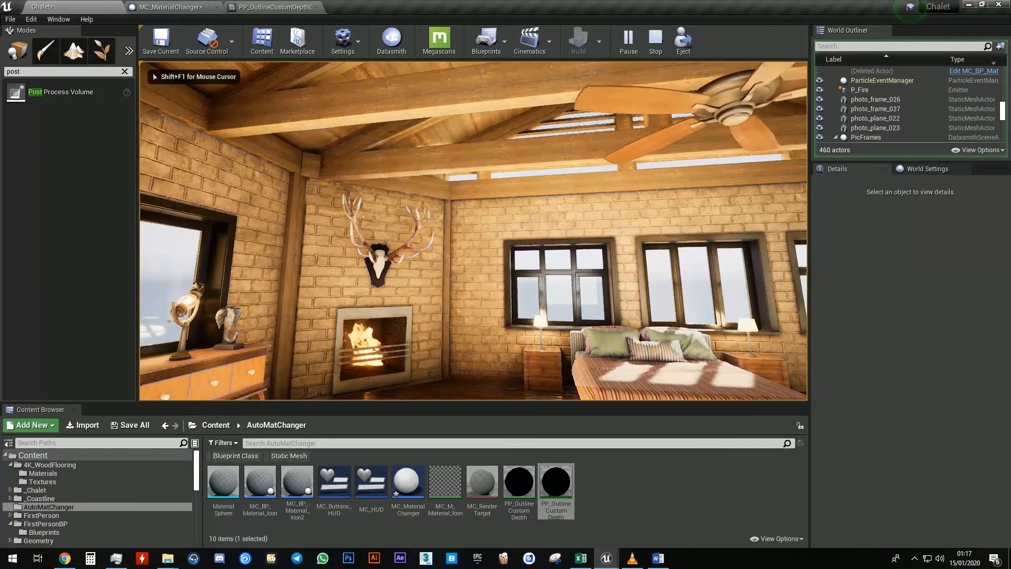
key("Escape")
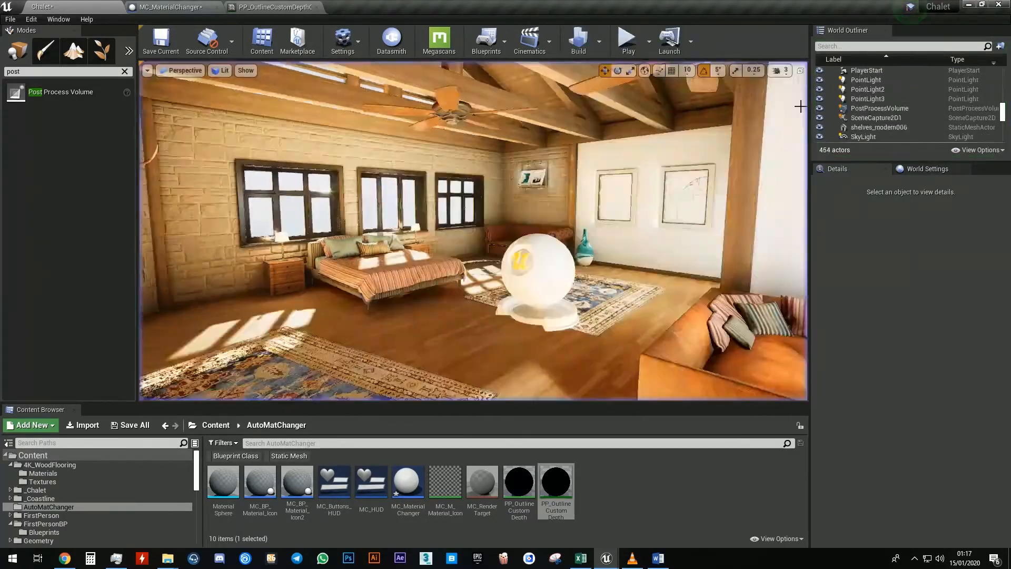
Select the beam actors Main_Pillar_01 through Main_Pillar_45 and give them the actor tag Wood
right_click_drag(474, 232, 532, 195)
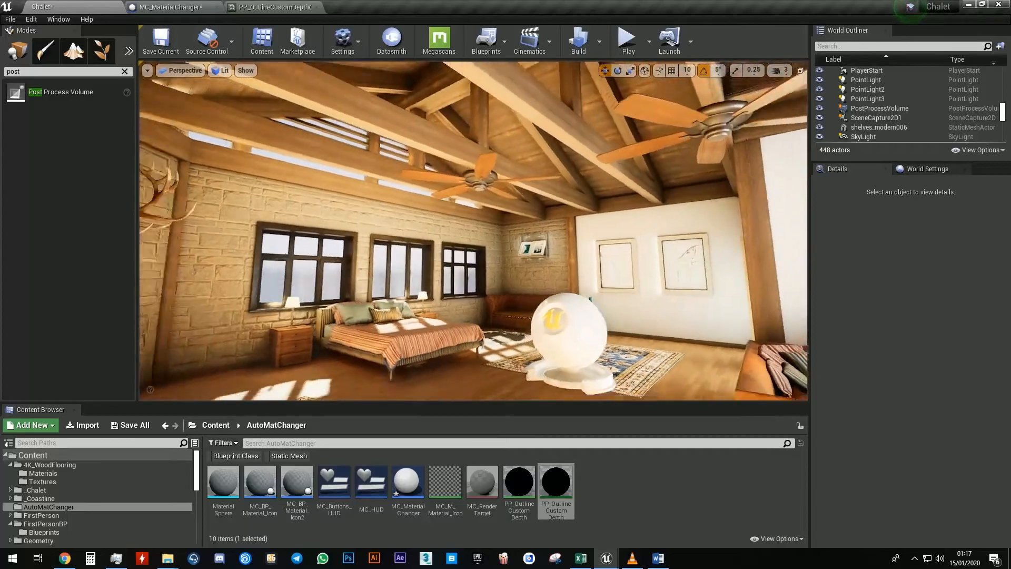
left_click(531, 115)
left_click_drag(901, 163, 890, 288)
scroll(876, 158, "up", 2)
scroll(876, 158, "up", 2)
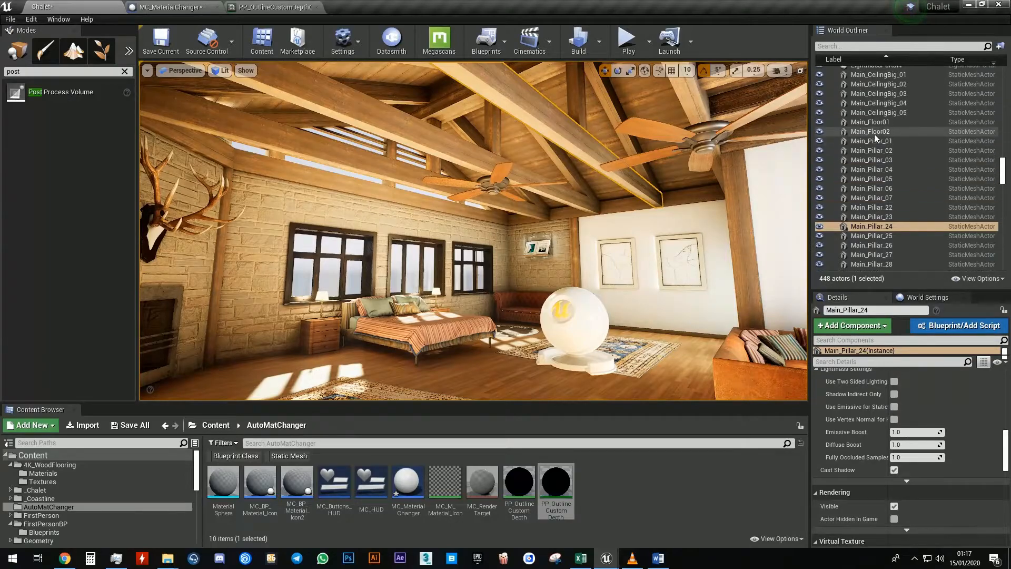
left_click(875, 141)
scroll(880, 174, "down", 10)
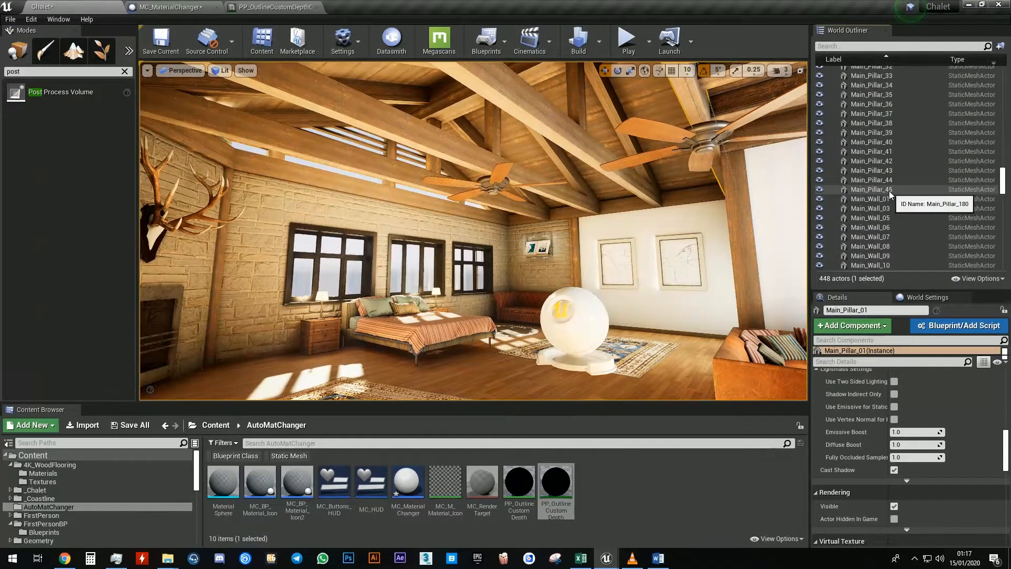
left_click(889, 190, "shift")
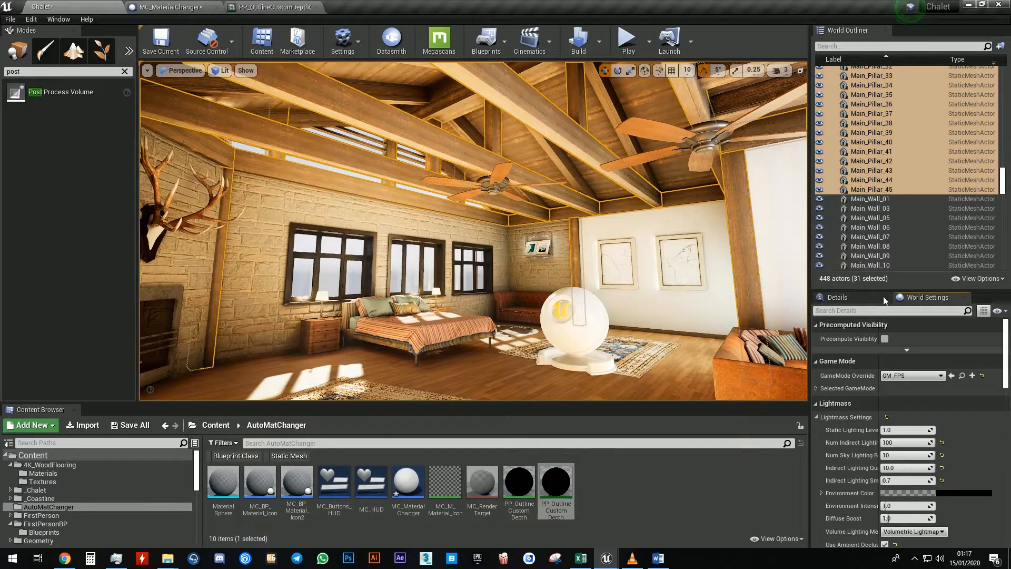
left_click_drag(915, 288, 893, 188)
scroll(892, 227, "up", 3)
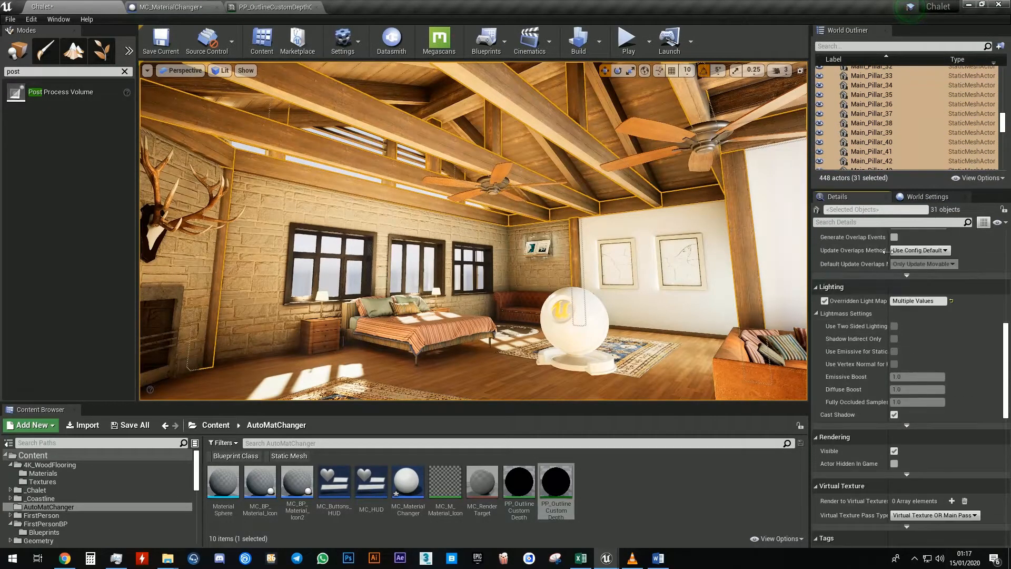
left_click(889, 222)
type("tag")
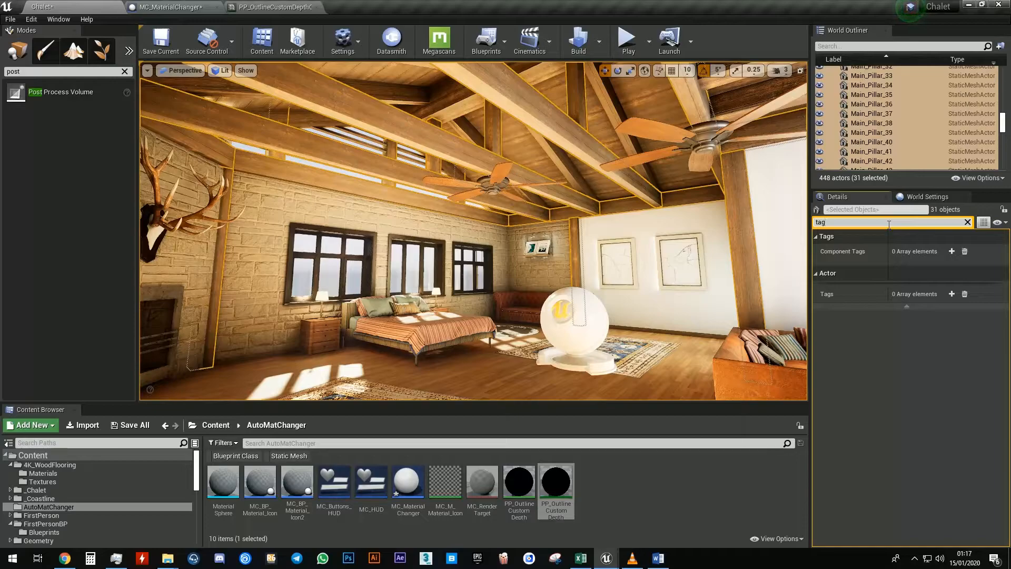
left_click(952, 294)
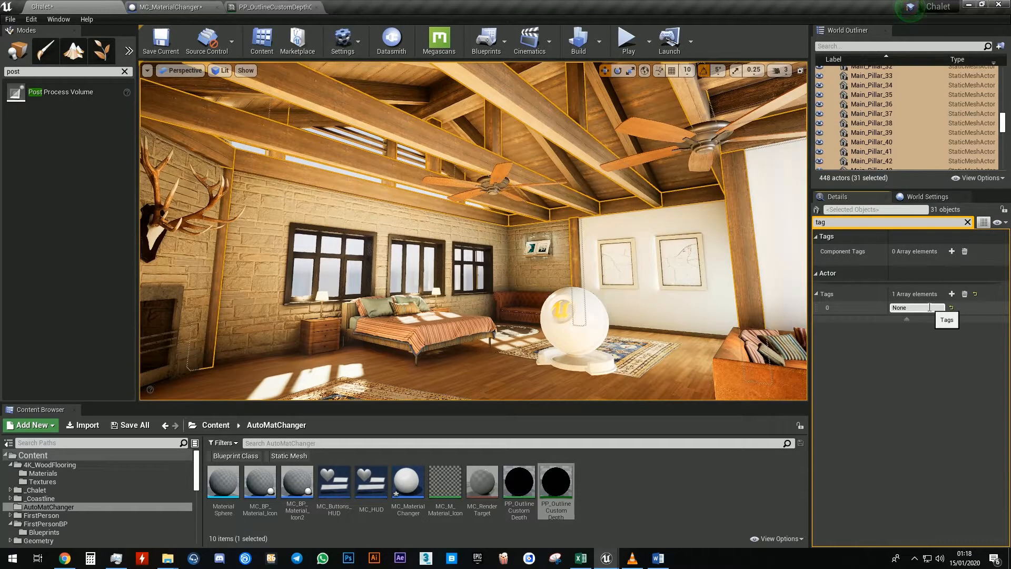
key("Return")
Duplicate the Duplicate Me function in MC_MaterialChanger and name the copy Wood
left_click(184, 8)
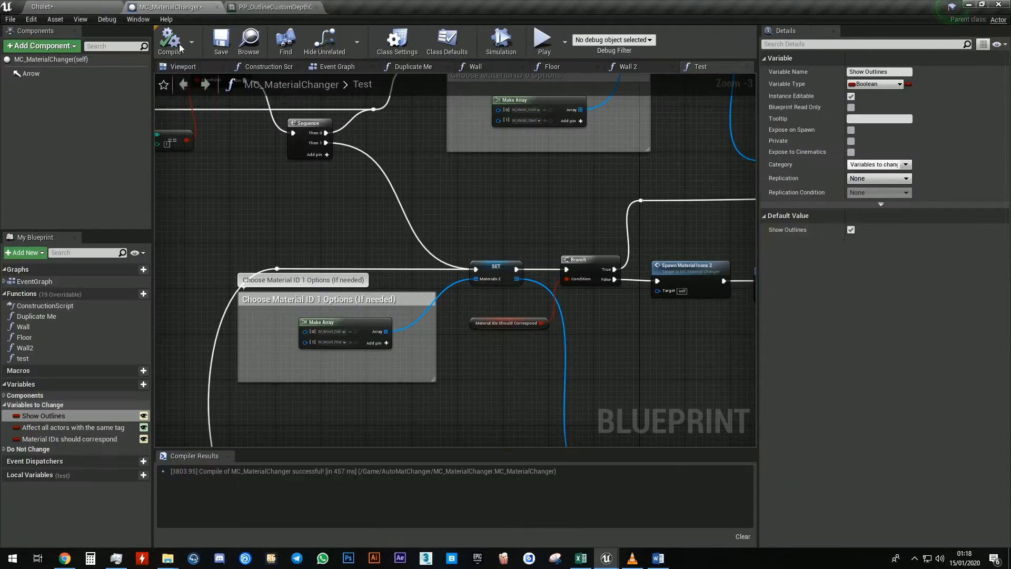
right_click(54, 315)
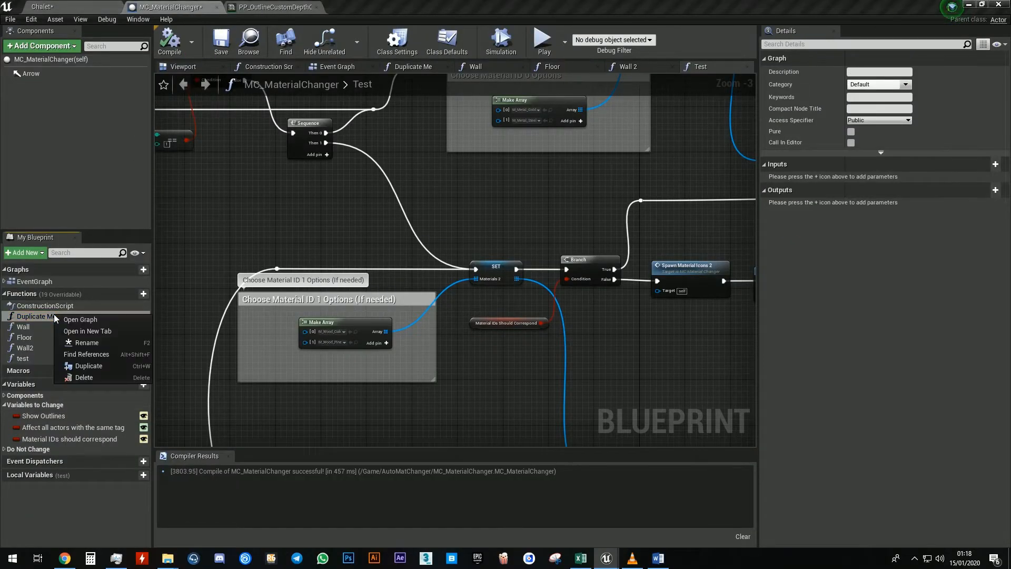
left_click(88, 365)
type("Woo")
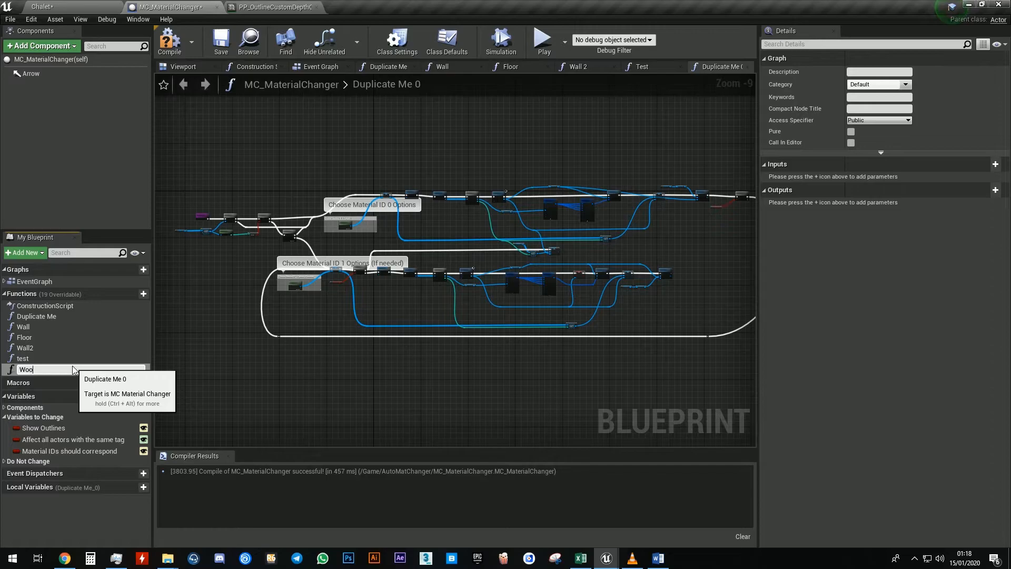
type("d")
key("Return")
scroll(358, 226, "up", 9)
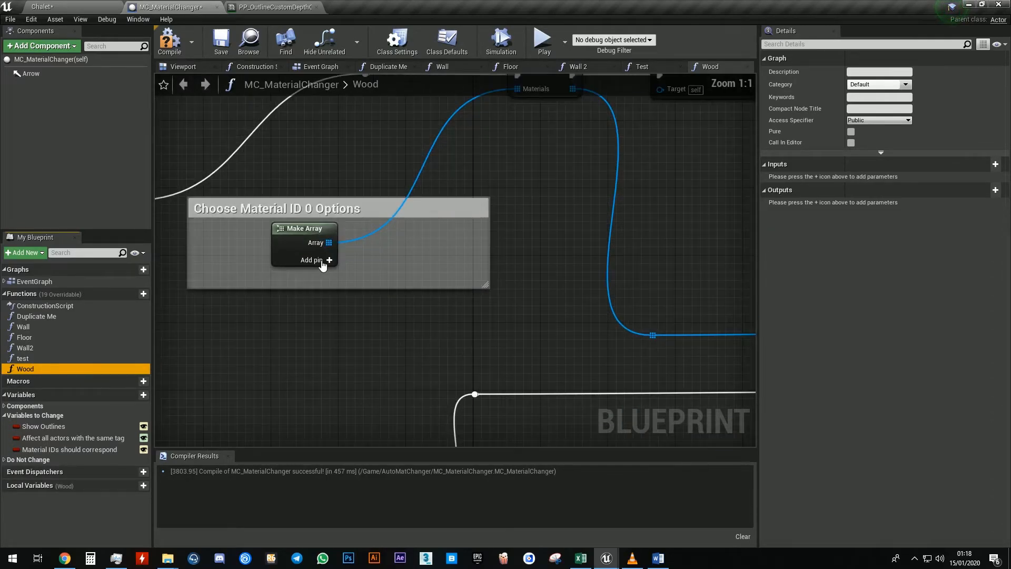
Add two pins to the Make Array node and assign the beam's Wooden_Planks_00_inst1 material to element 0
left_click(330, 260)
left_click(400, 260)
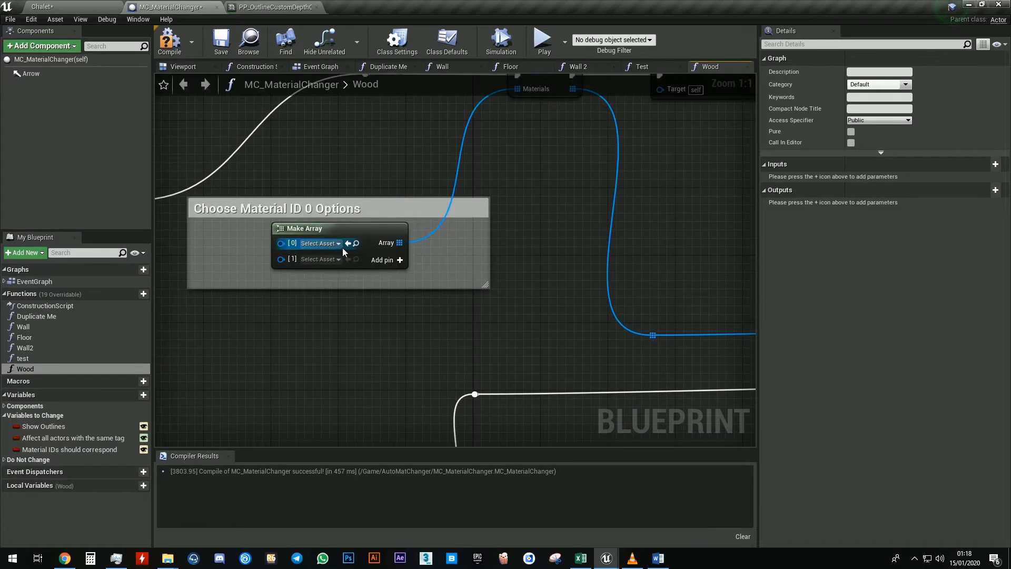
left_click(319, 243)
type("wood")
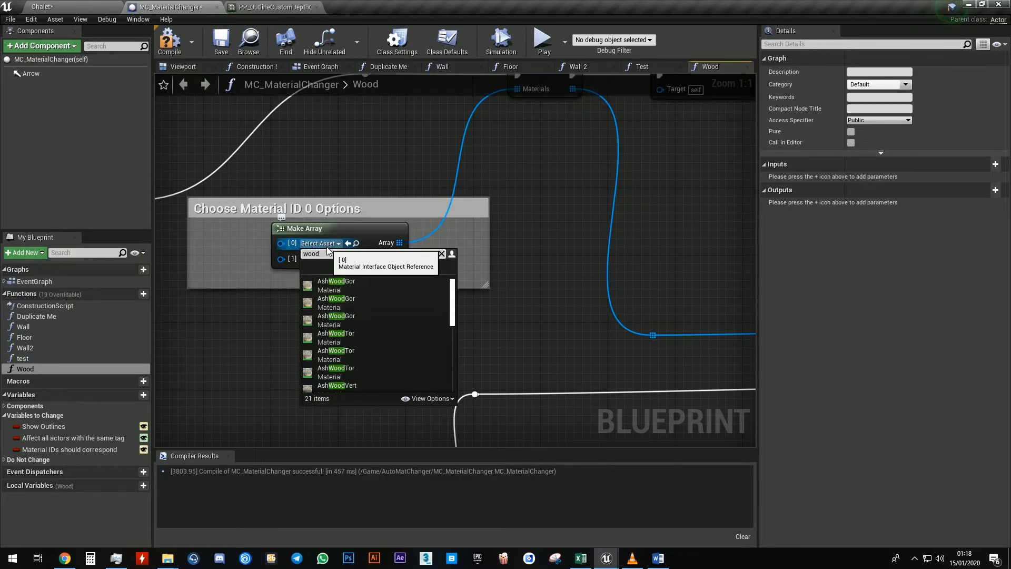
right_click_drag(349, 163, 361, 160)
left_click(93, 7)
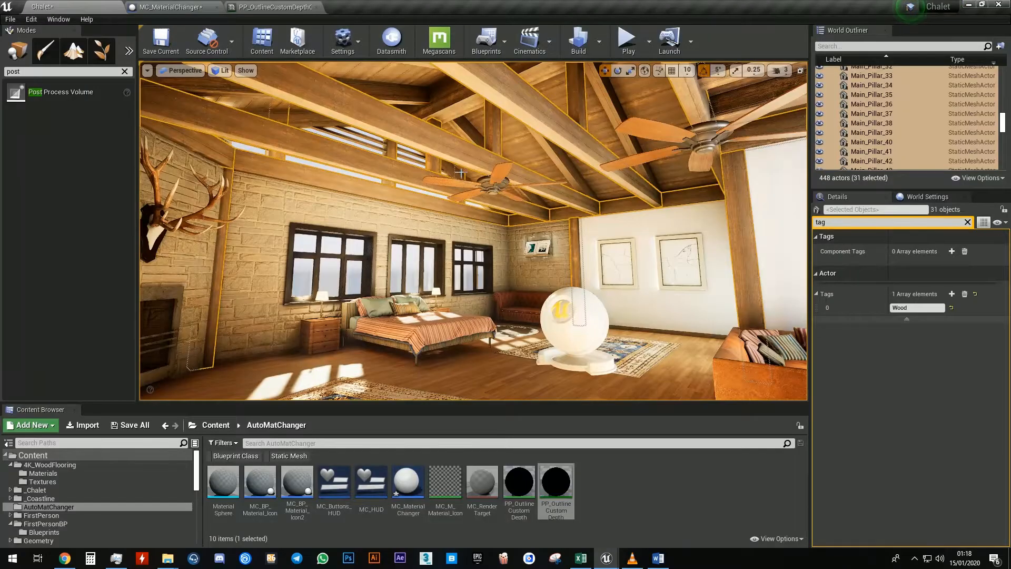
left_click(581, 152)
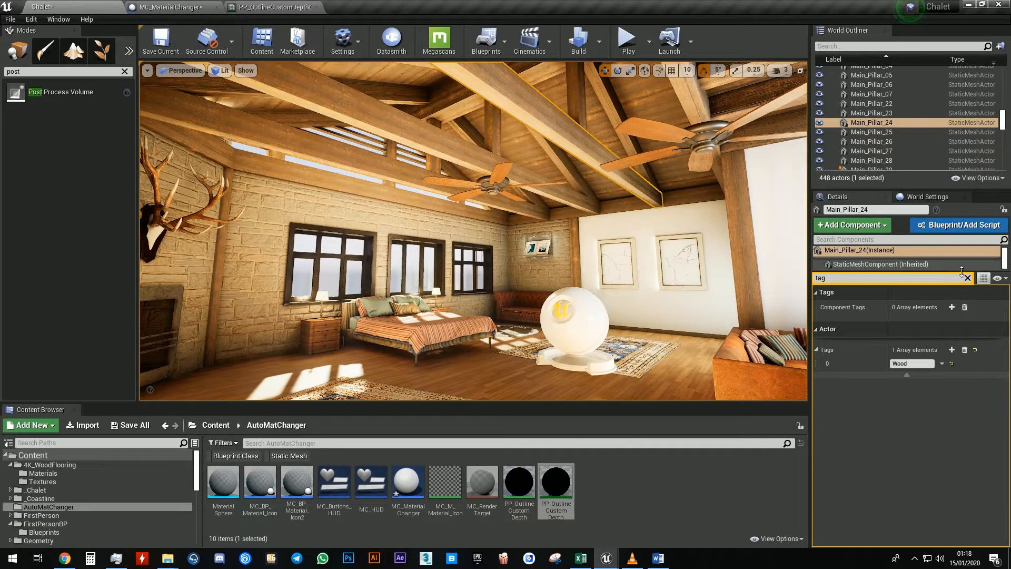
left_click(948, 458)
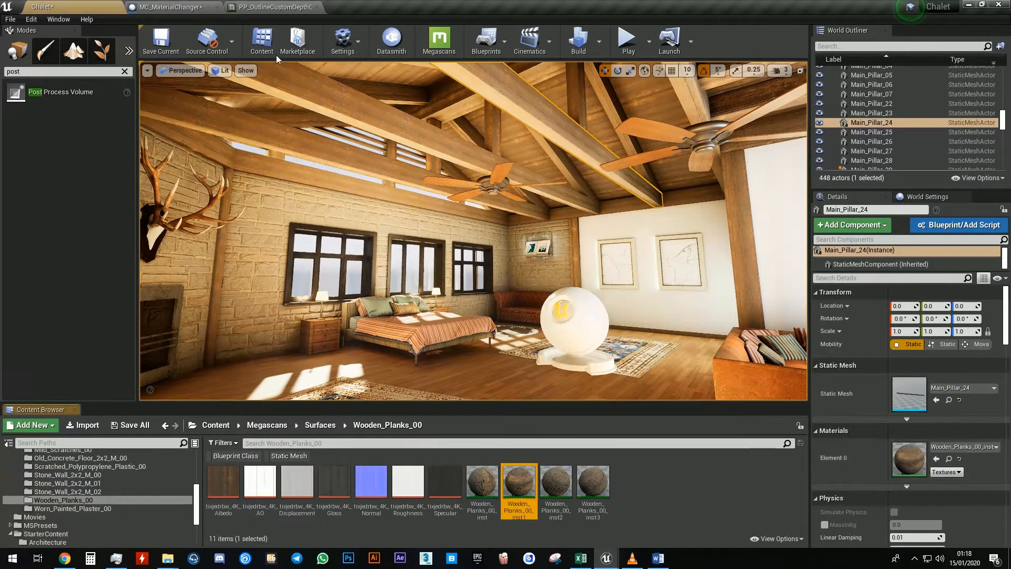
left_click(264, 7)
left_click(169, 7)
left_click(362, 248)
Set array element 1 to the M_Wood_Oak material
left_click(341, 265)
type("woo")
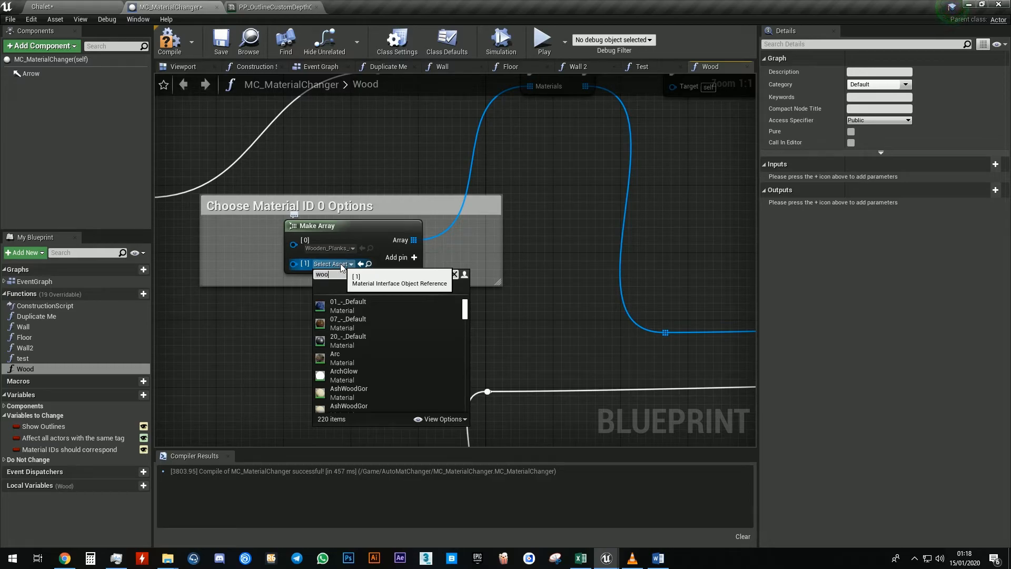
type("d")
left_click_drag(465, 334, 467, 375)
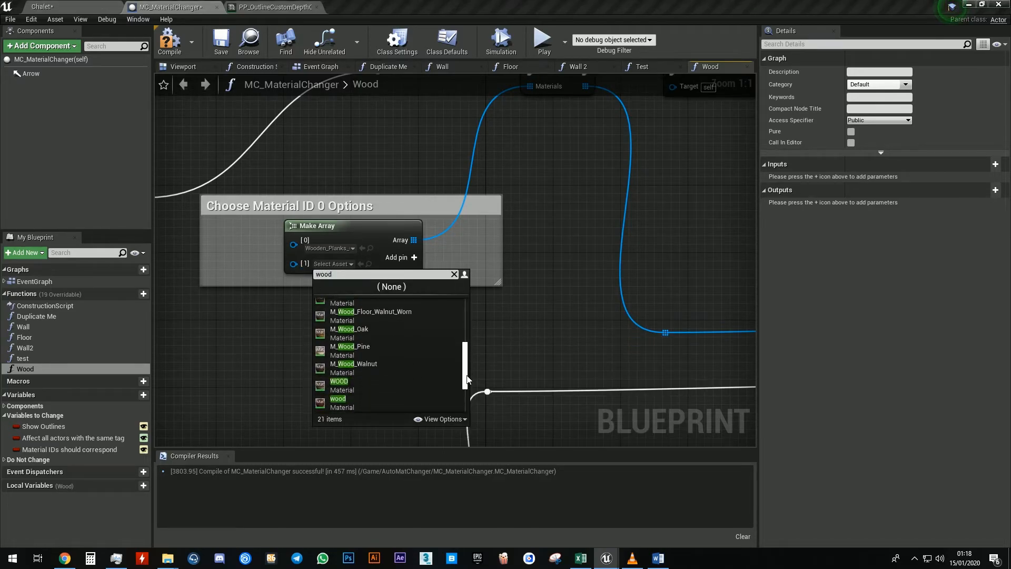
left_click(396, 325)
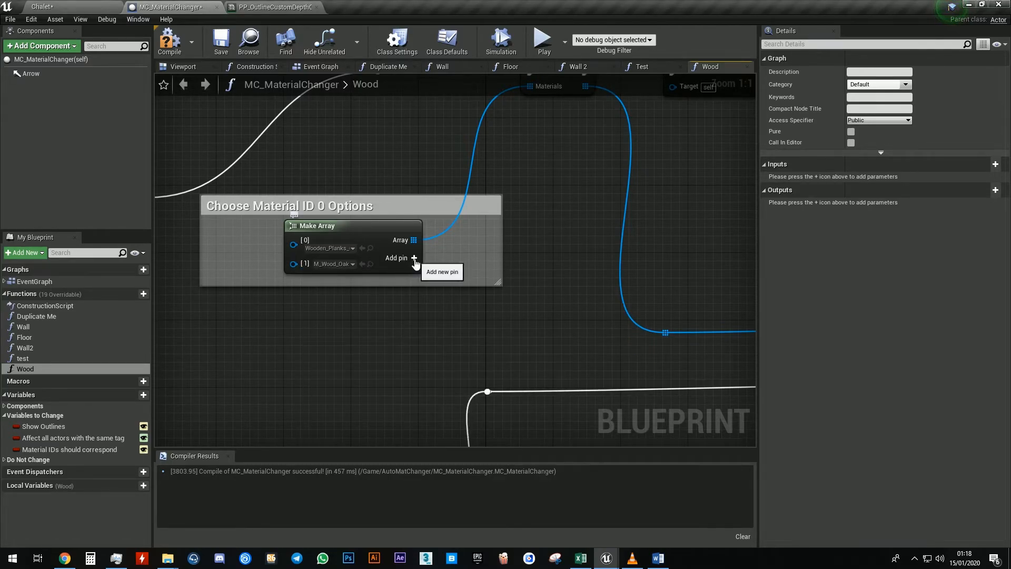
Add a third array pin and set it to the wood material
left_click(414, 258)
left_click(345, 280)
type("wood")
left_click_drag(466, 348, 465, 398)
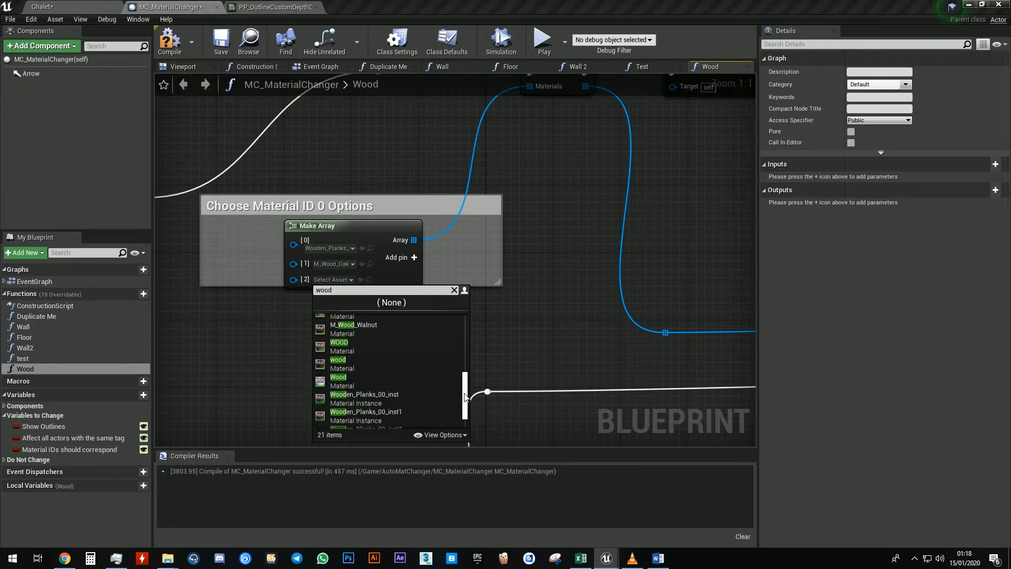
scroll(390, 387, "up", 1)
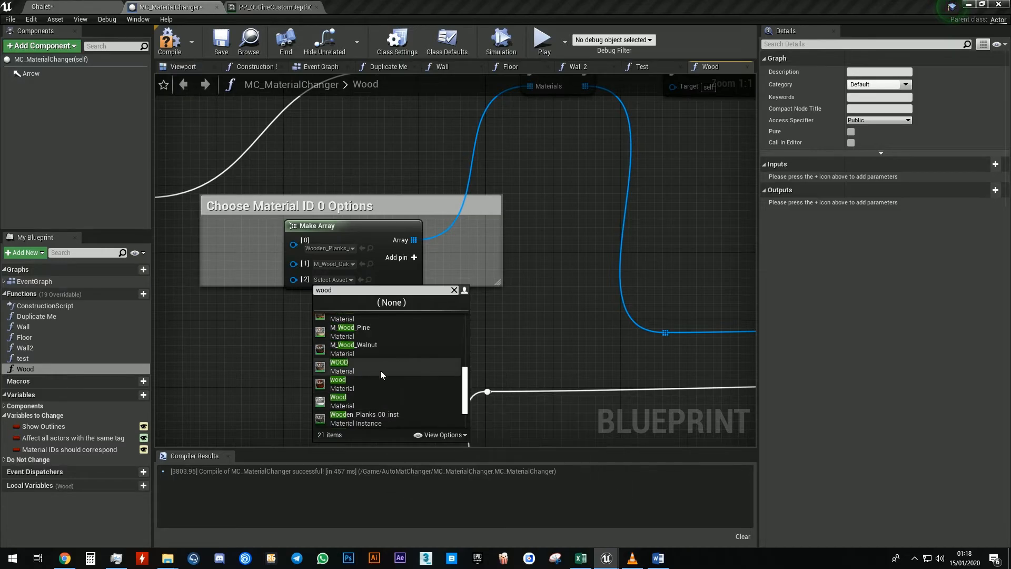
left_click(382, 379)
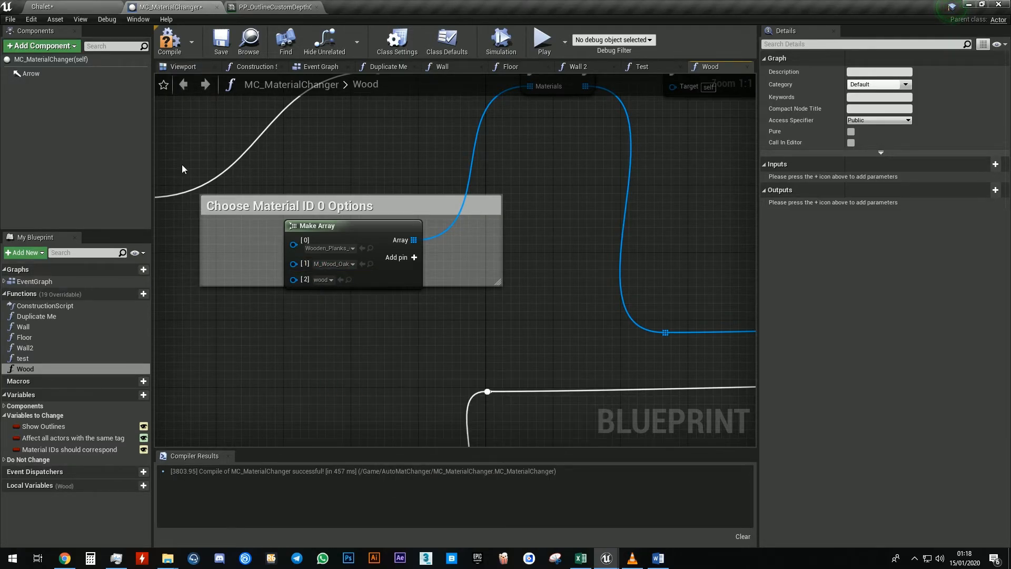
Play the level, open the ceiling beams' swatches, cycle through the three wood materials, then stop playing
left_click(53, 6)
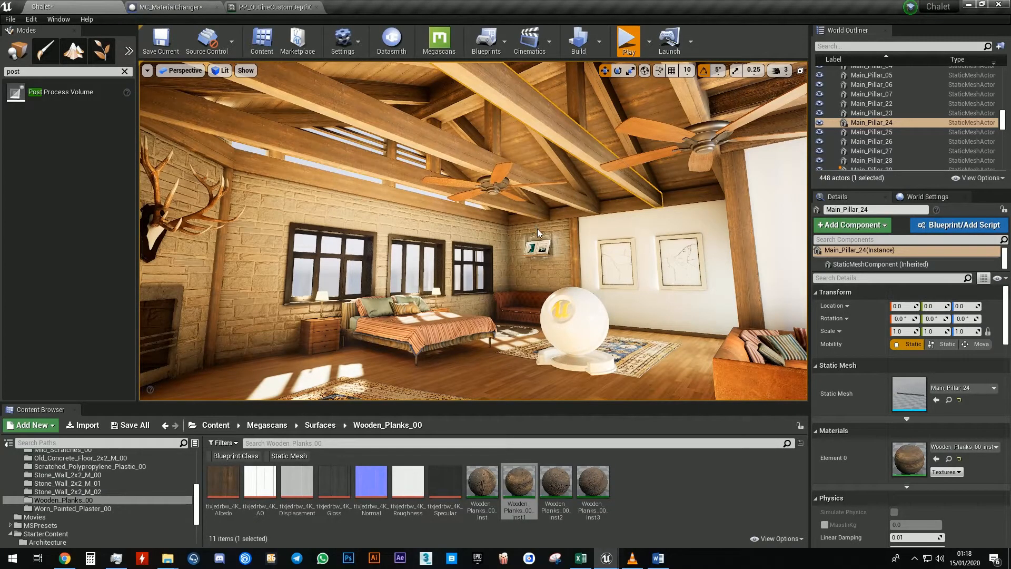
key("alt+p")
key("w")
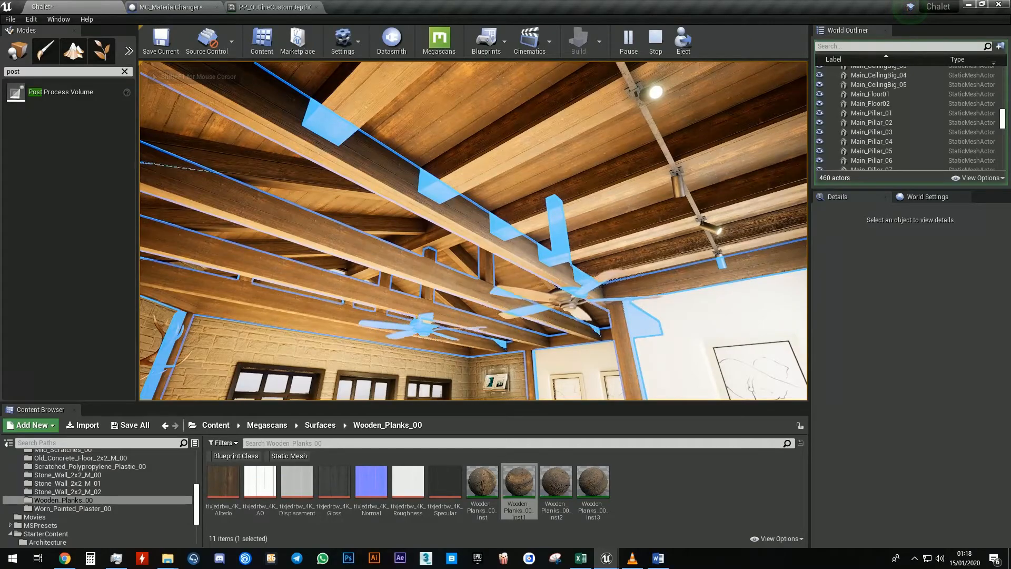
key("e")
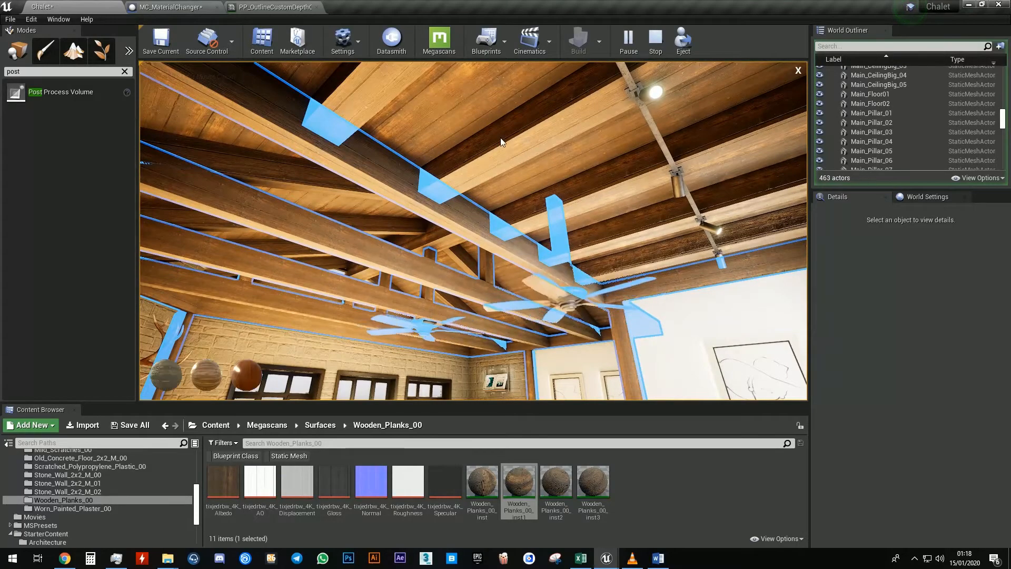
left_click(240, 374)
left_click(203, 374)
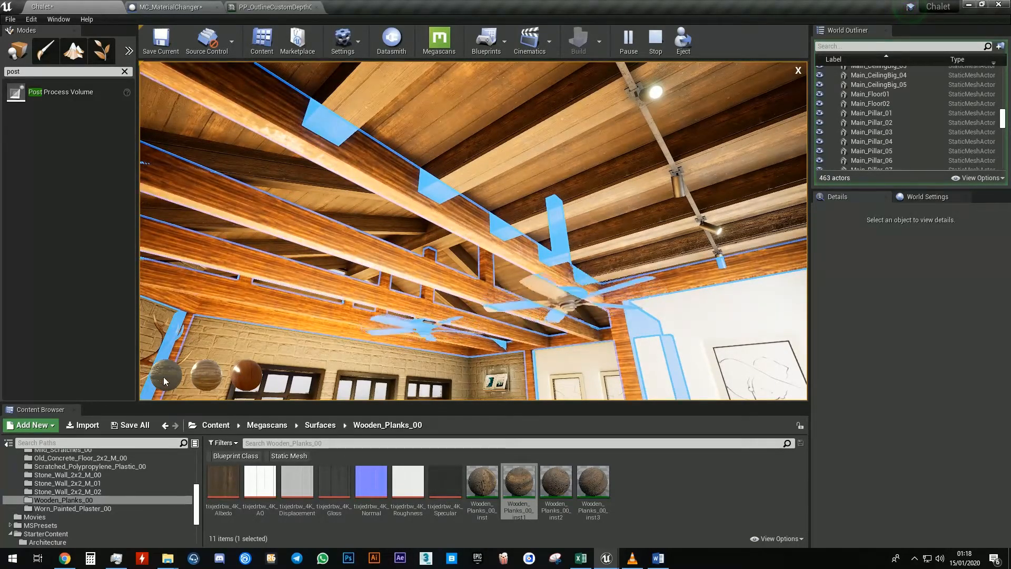
left_click(165, 377)
left_click(200, 381)
left_click(241, 377)
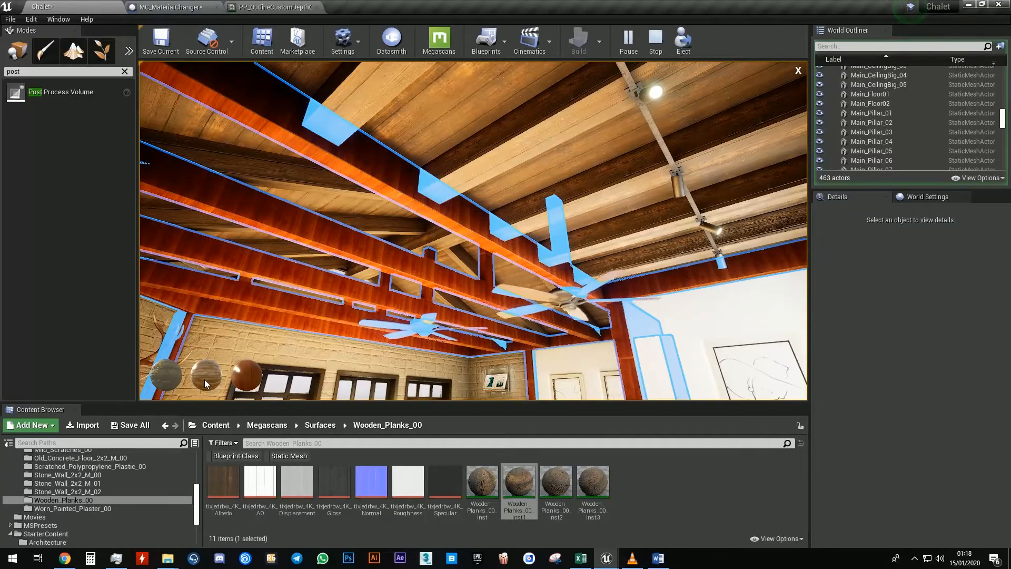
left_click(205, 379)
left_click(164, 375)
left_click(798, 70)
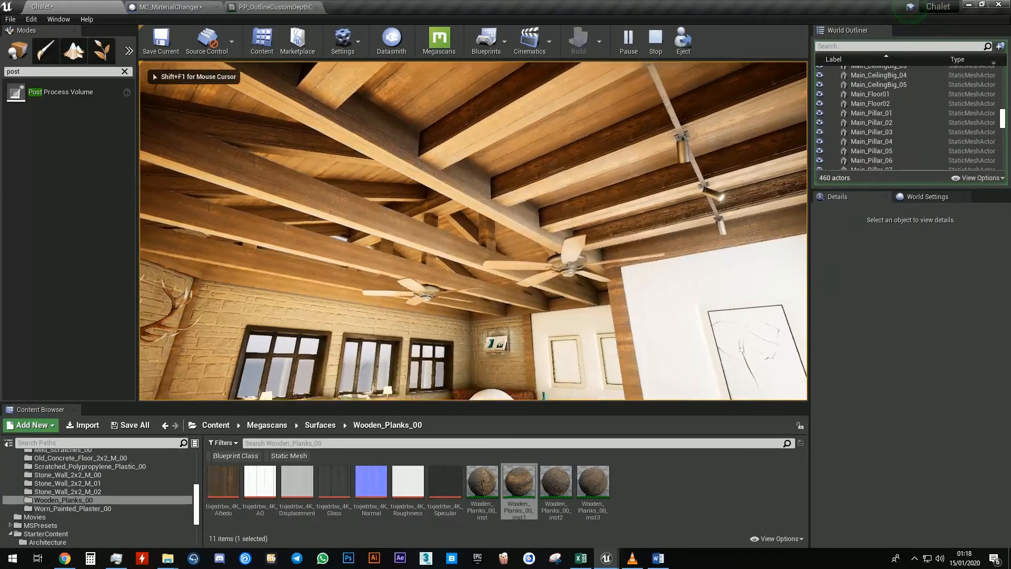
key("w")
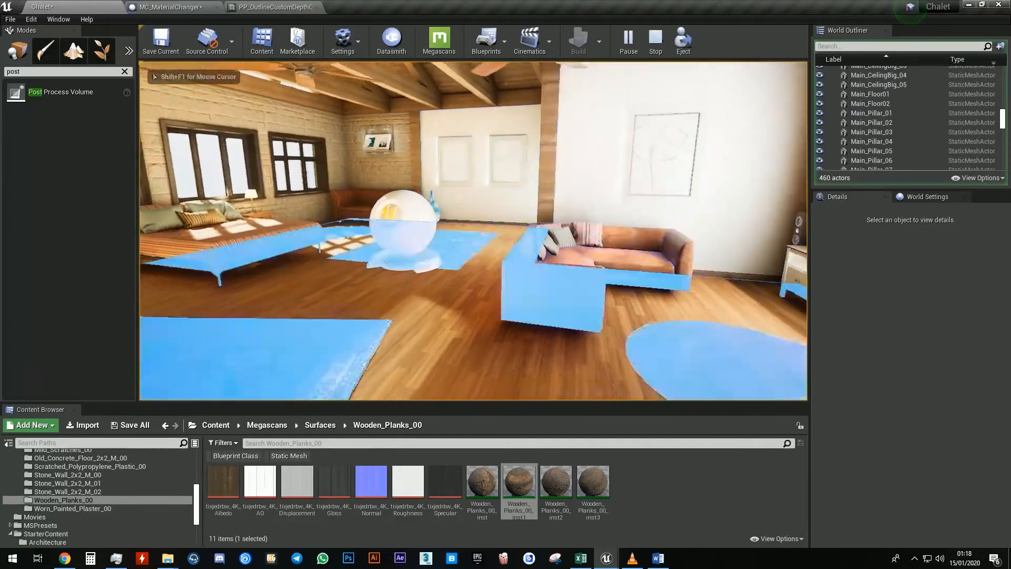
key("d")
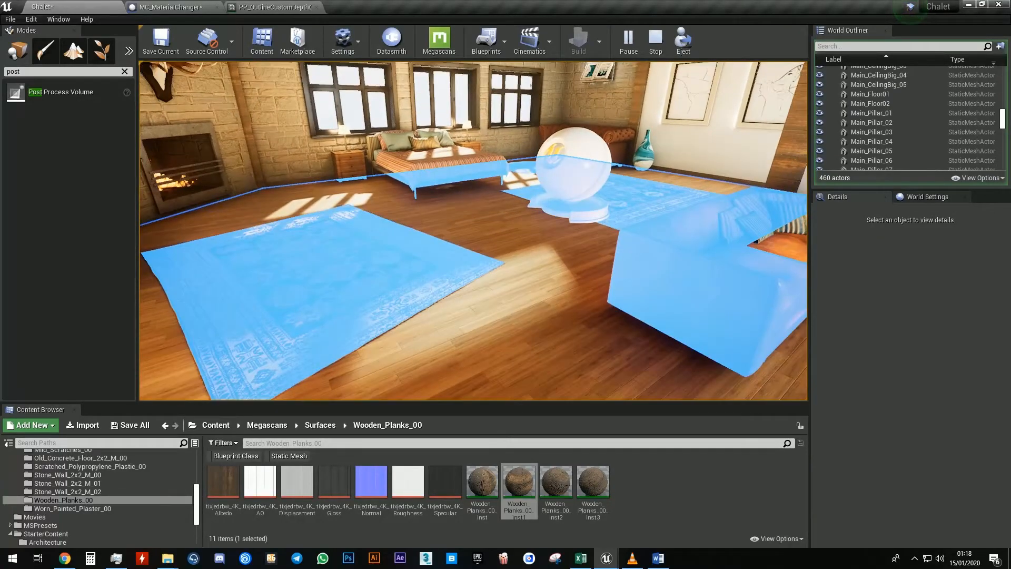
key("Escape")
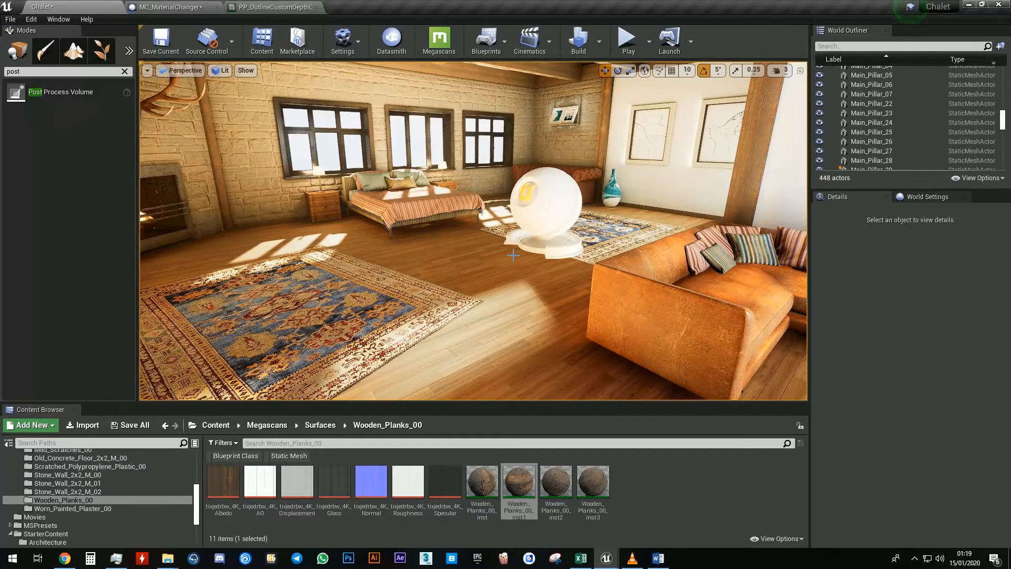
Select the wall section beside the end window, Main_Wall_10
right_click_drag(513, 255, 514, 171)
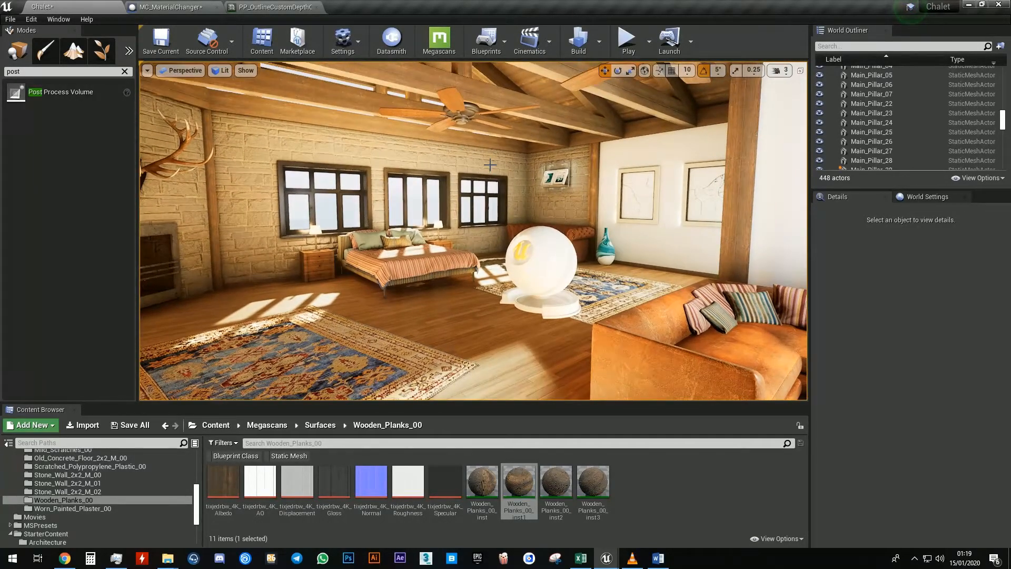
left_click(514, 170)
left_click(559, 206)
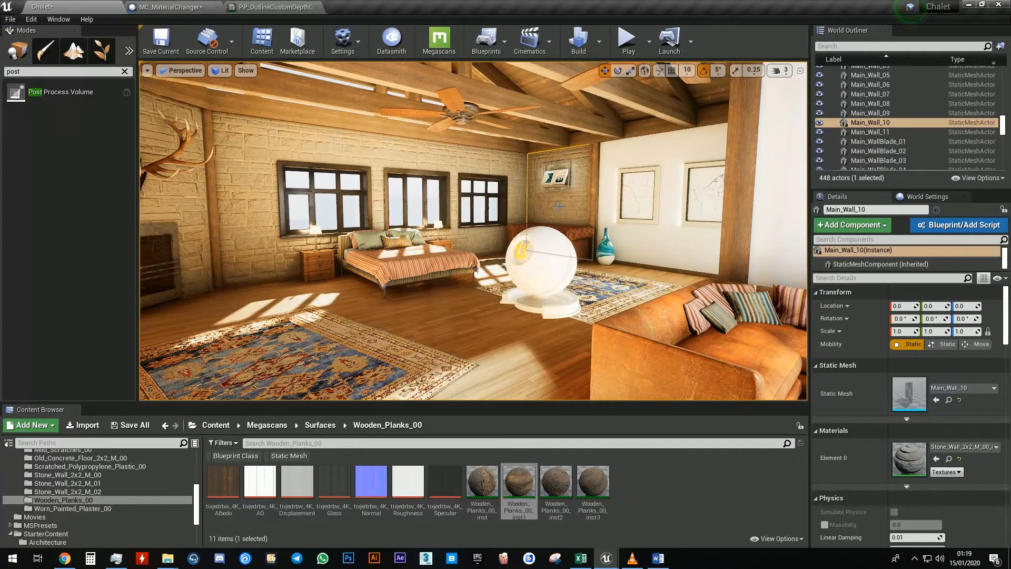